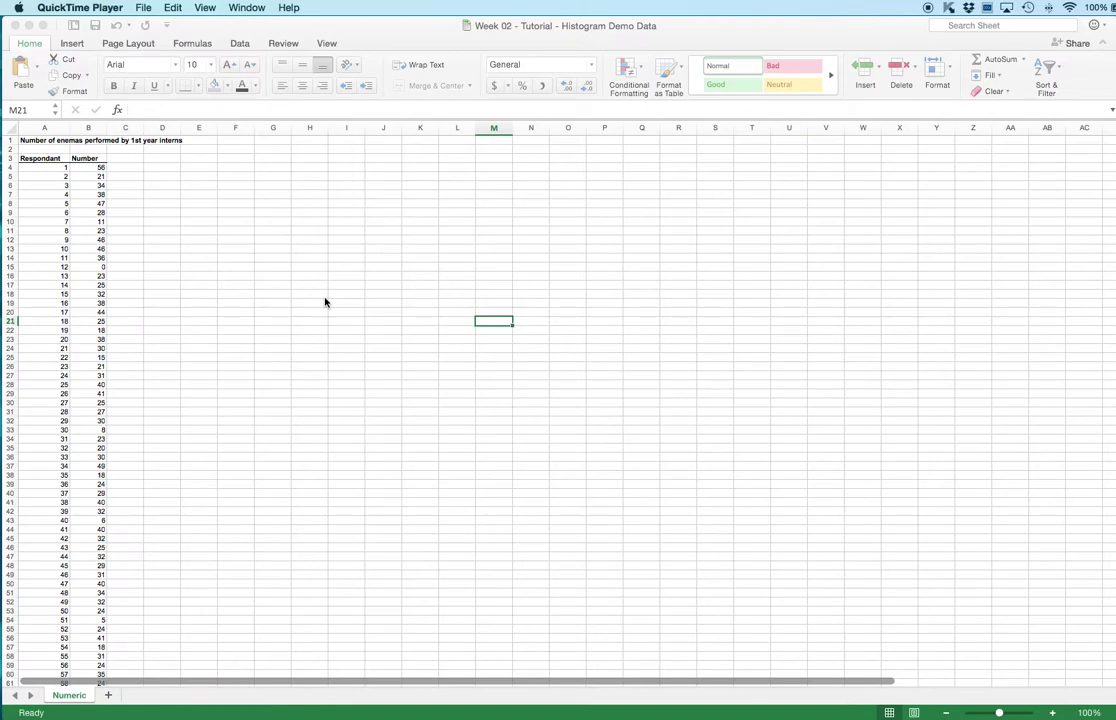
Look through the respondent numbers and their values in columns A and B, down to the last data row.
{"action": "left_click", "coordinate": [150, 178]}
{"action": "left_click", "coordinate": [131, 177]}
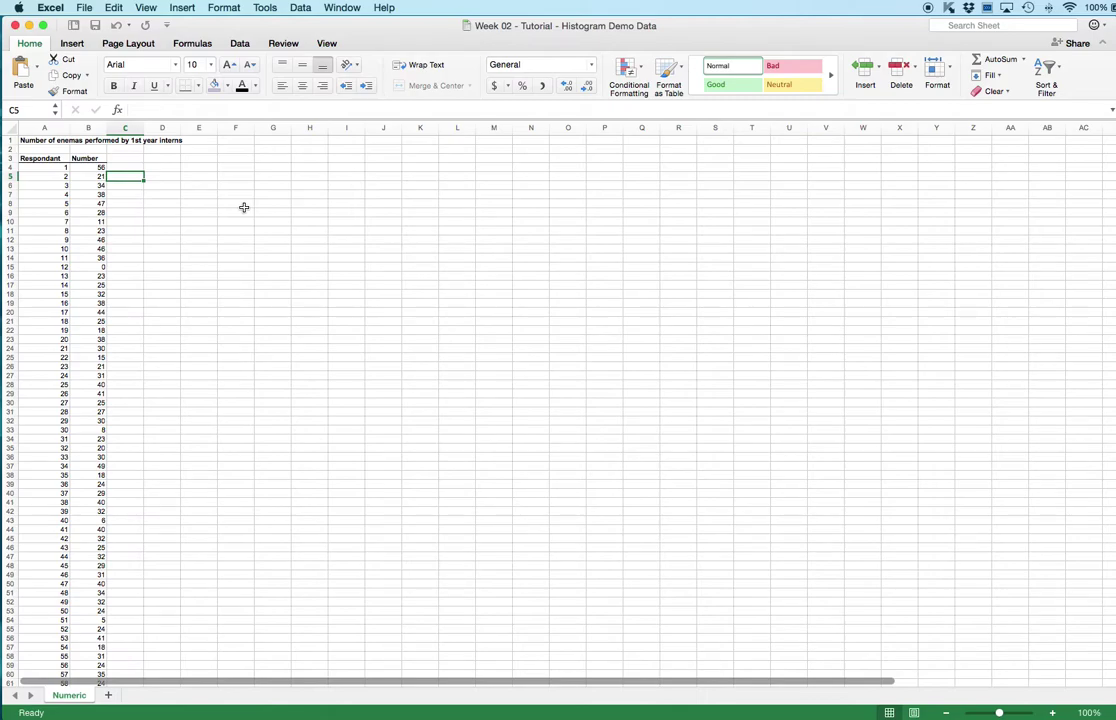
{"action": "left_click", "coordinate": [62, 184]}
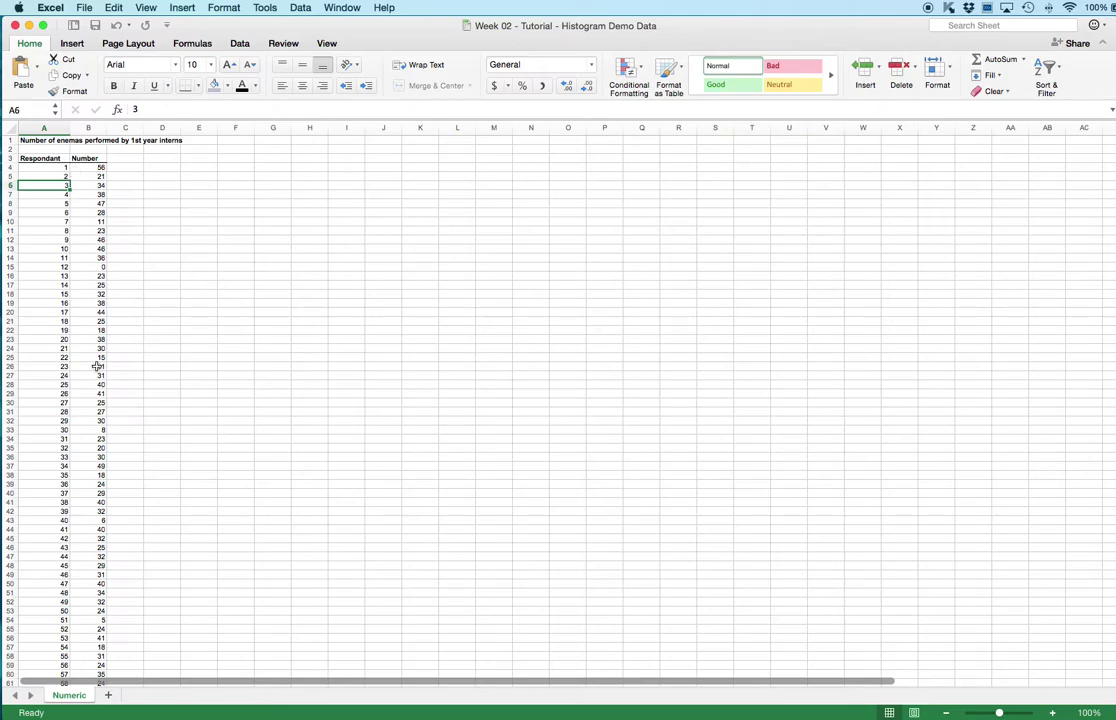
{"action": "scroll", "coordinate": [96, 366], "scroll_direction": "down", "scroll_amount": 20}
{"action": "scroll", "coordinate": [96, 366], "scroll_direction": "up", "scroll_amount": 13}
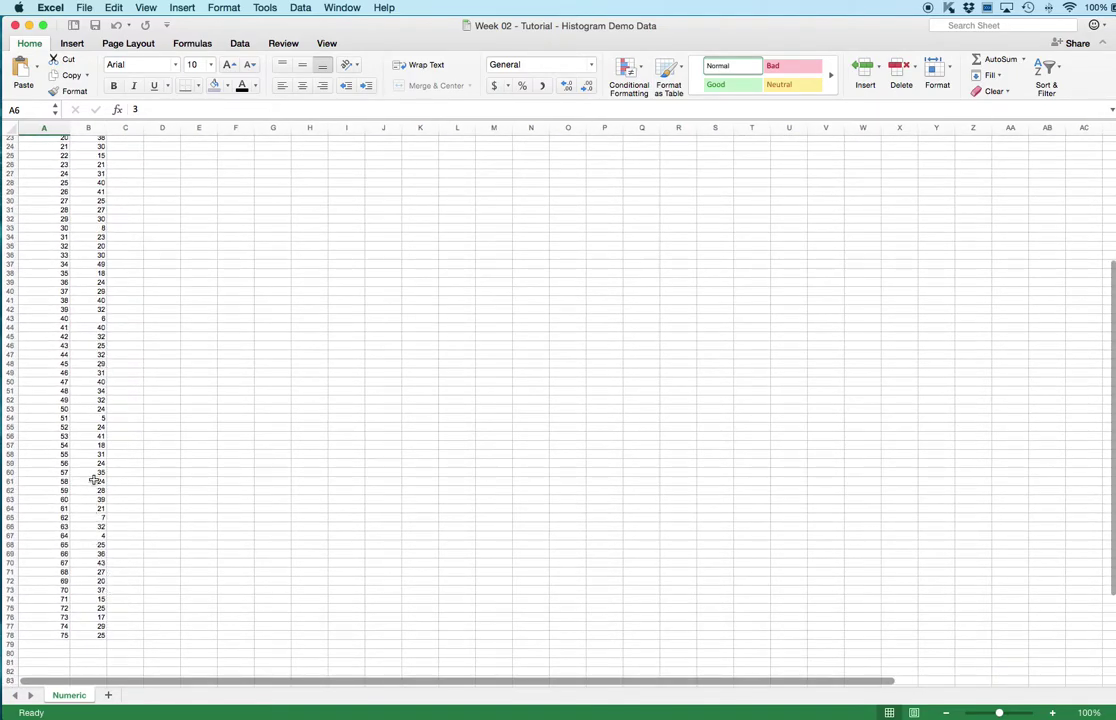
{"action": "left_click", "coordinate": [150, 176]}
{"action": "scroll", "coordinate": [150, 176], "scroll_direction": "up", "scroll_amount": 7}
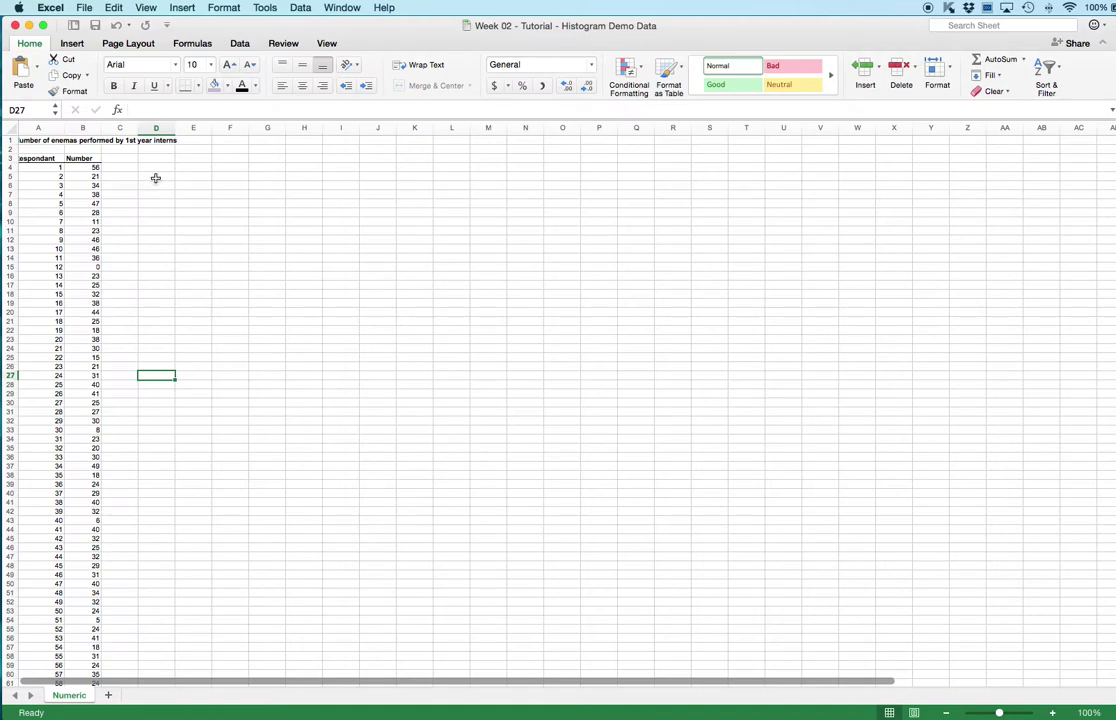
Open the Histogram tool from the Data Analysis tools.
{"action": "left_click", "coordinate": [195, 185]}
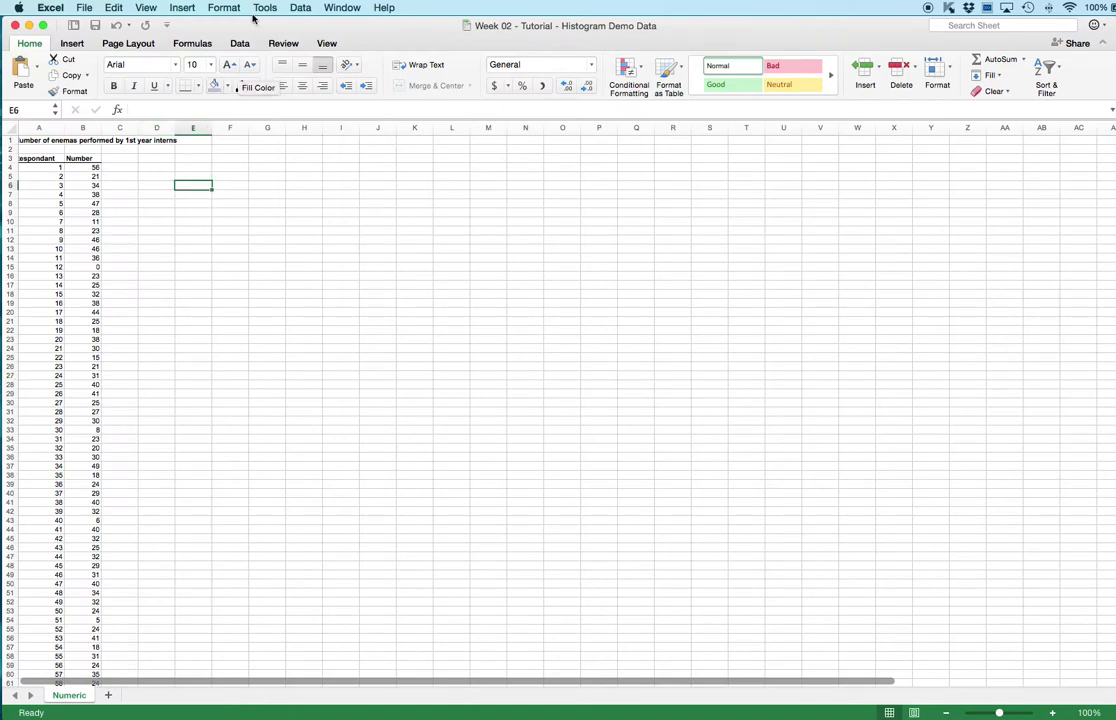
{"action": "left_click", "coordinate": [242, 45]}
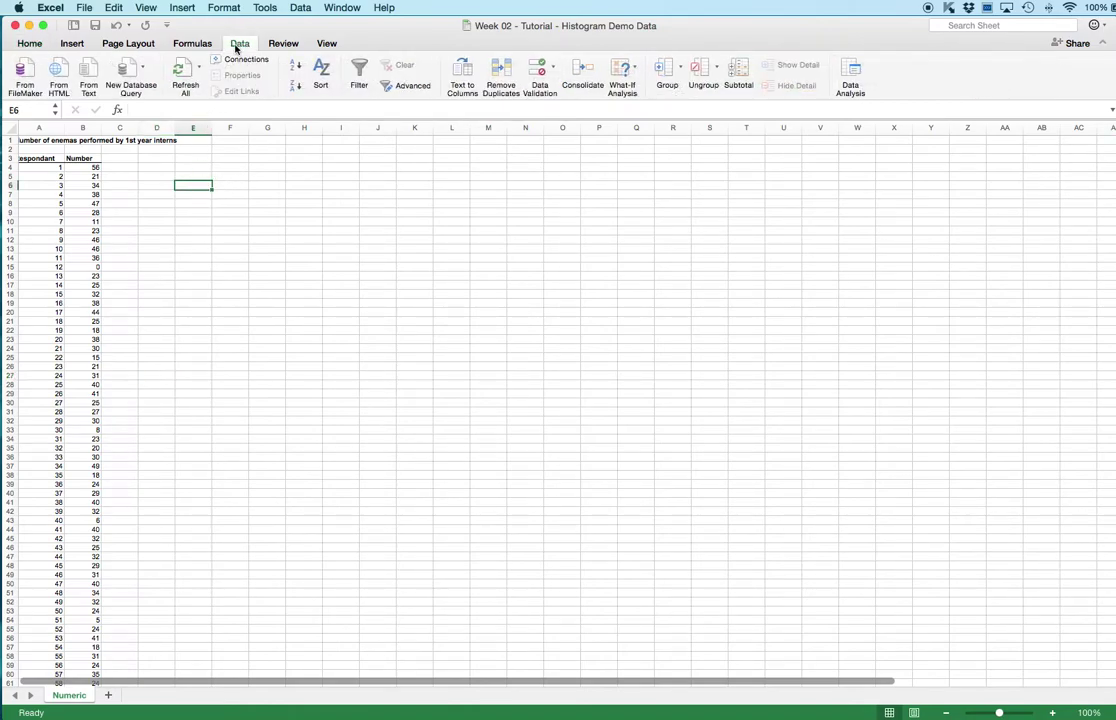
{"action": "left_click", "coordinate": [851, 78]}
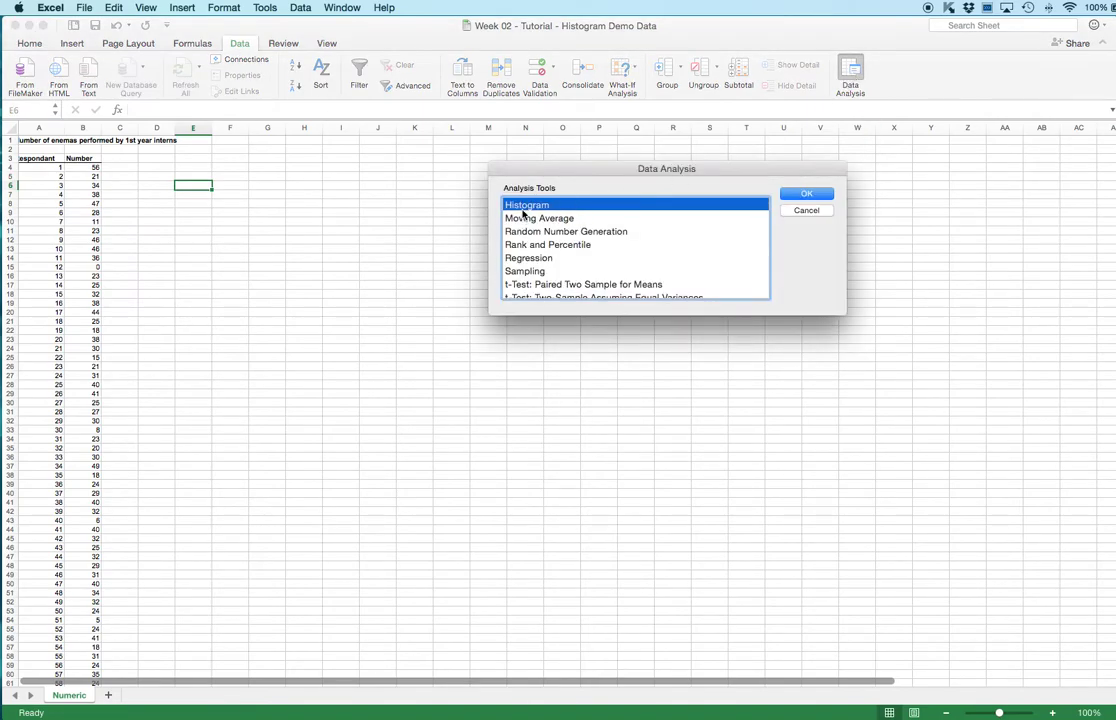
{"action": "scroll", "coordinate": [590, 228], "scroll_direction": "up", "scroll_amount": 5}
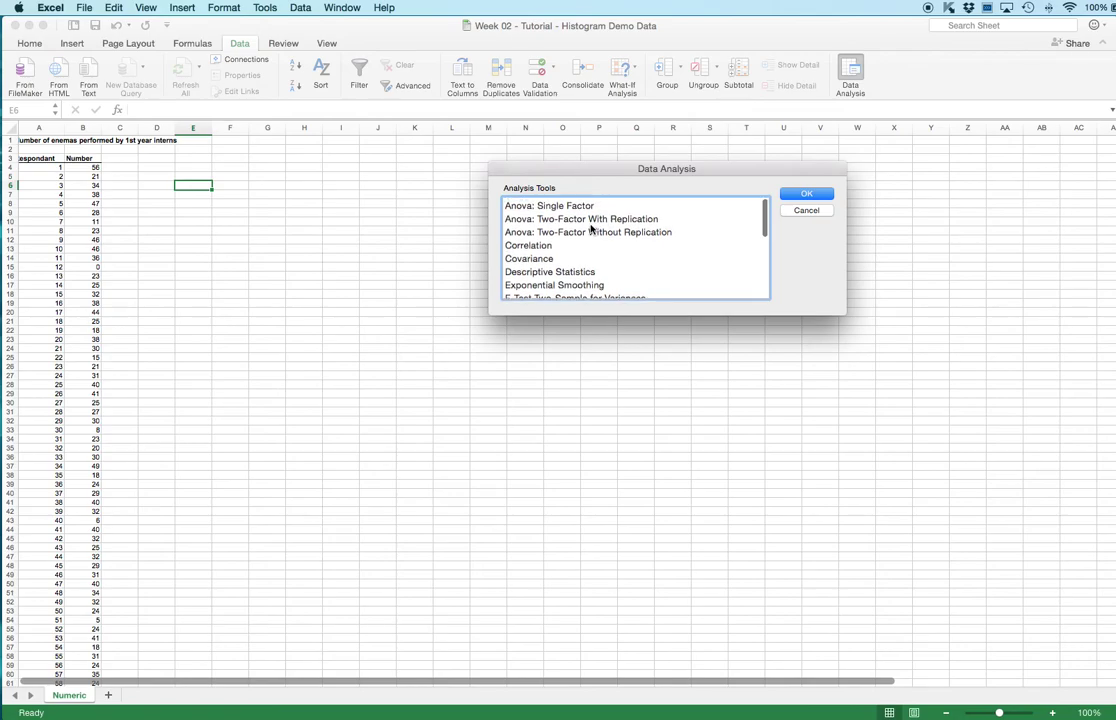
{"action": "scroll", "coordinate": [592, 228], "scroll_direction": "down", "scroll_amount": 5}
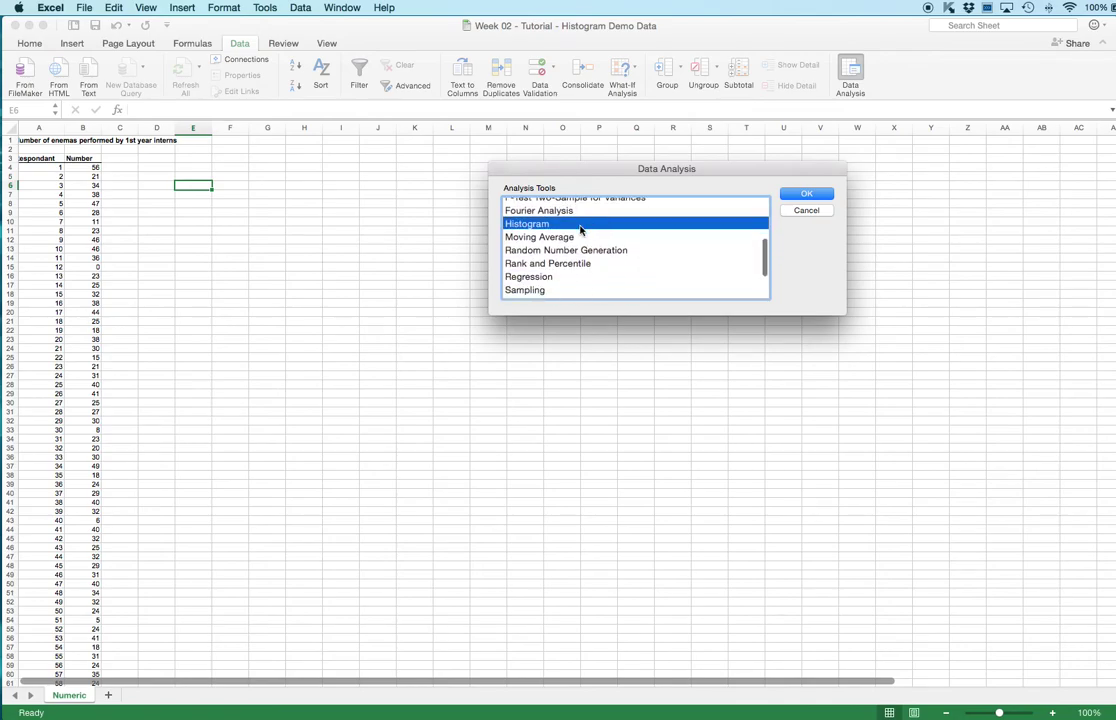
{"action": "left_click", "coordinate": [801, 193]}
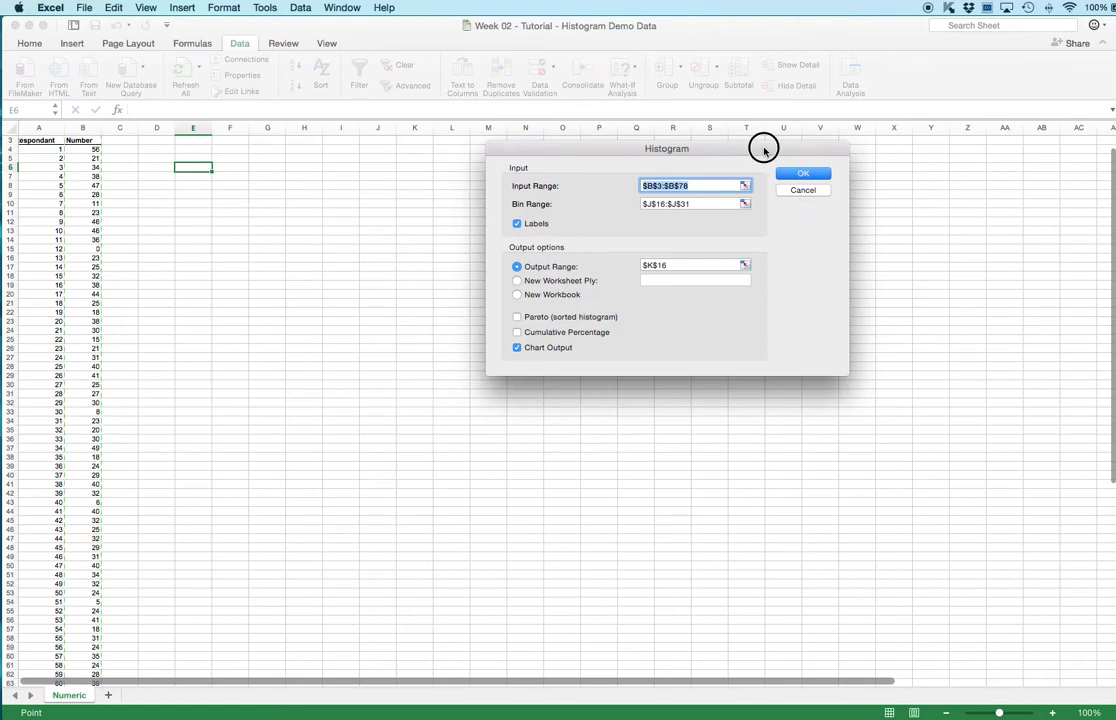
Clear the input, bin and output ranges in the Histogram settings and turn off Chart Output.
{"action": "left_click_drag", "start_coordinate": [763, 151], "coordinate": [561, 159]}
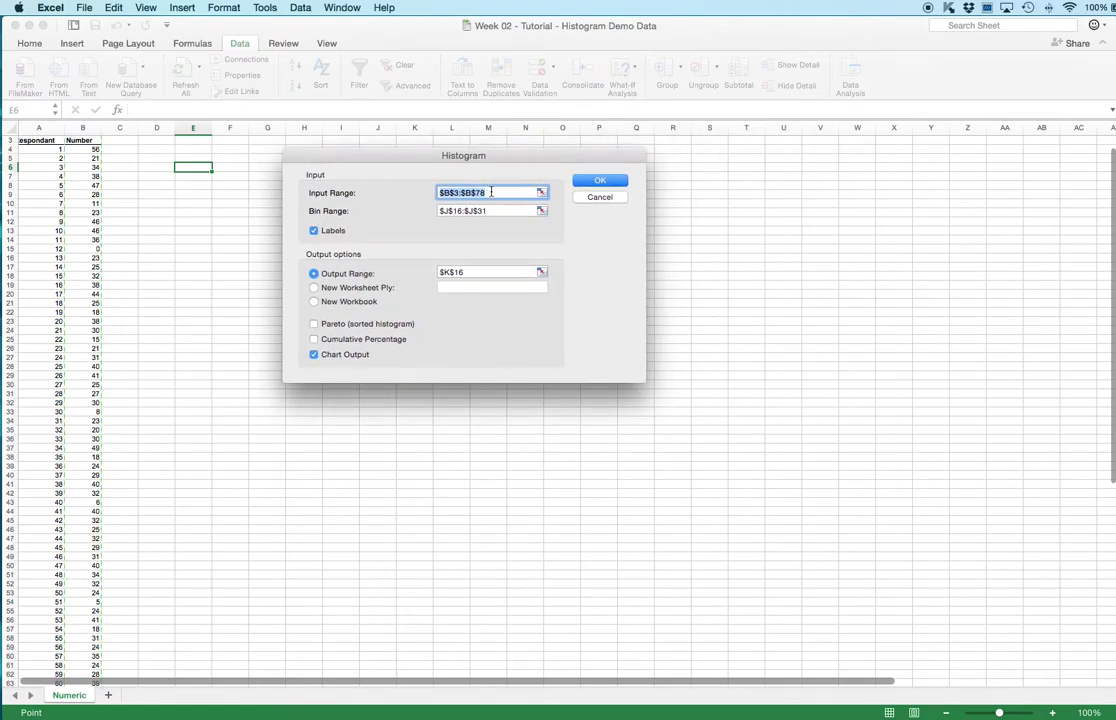
{"action": "left_click_drag", "start_coordinate": [473, 212], "coordinate": [401, 212]}
{"action": "key", "text": "BackSpace"}
{"action": "left_click_drag", "start_coordinate": [463, 272], "coordinate": [393, 272]}
{"action": "key", "text": "BackSpace"}
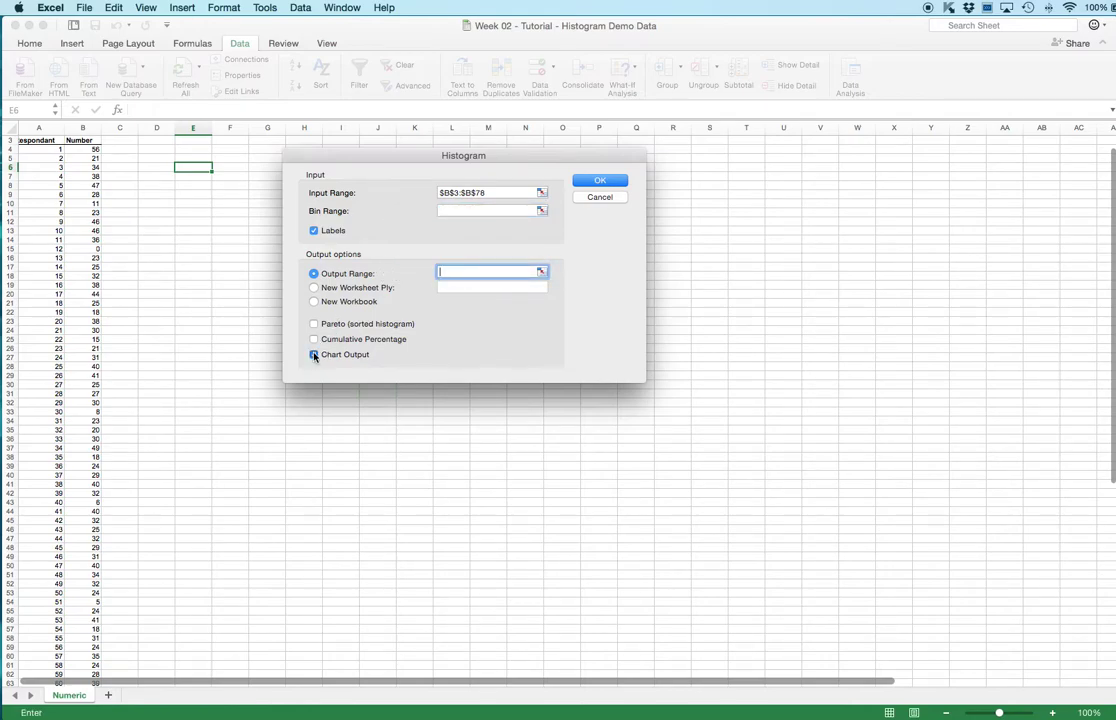
{"action": "left_click_drag", "start_coordinate": [493, 193], "coordinate": [385, 195]}
{"action": "key", "text": "BackSpace"}
{"action": "left_click_drag", "start_coordinate": [349, 157], "coordinate": [366, 159]}
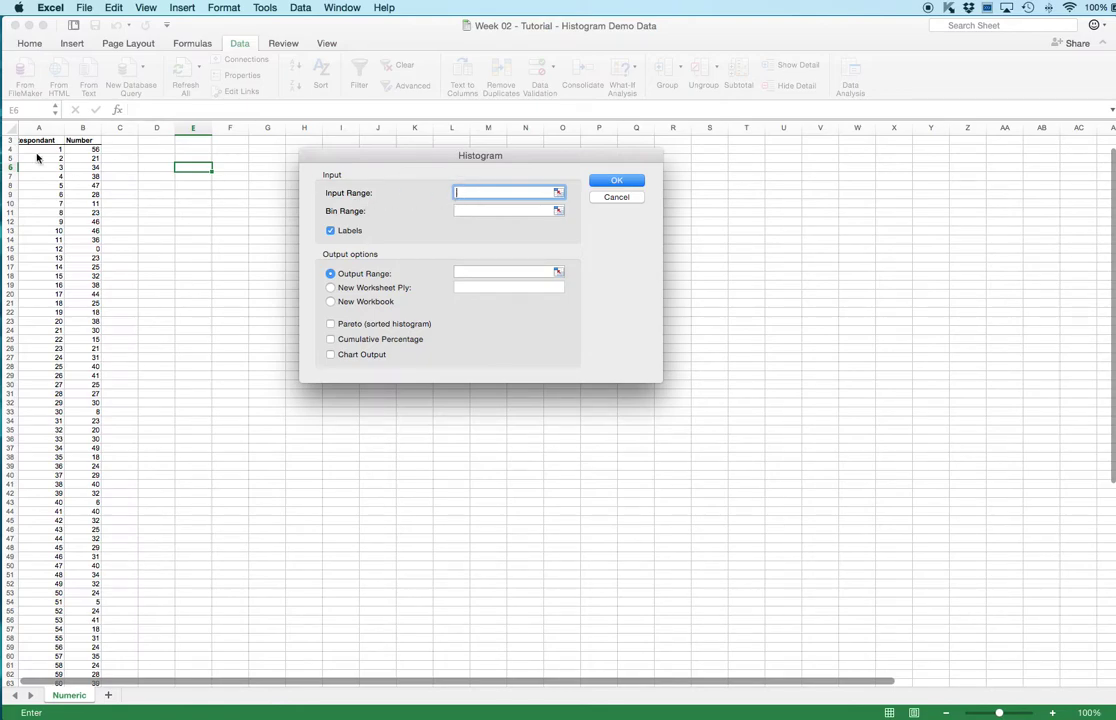
Set the histogram's input range to the Number column including its heading, $B$3:$B$78.
{"action": "left_click", "coordinate": [88, 143]}
{"action": "key", "text": "super+shift+Down"}
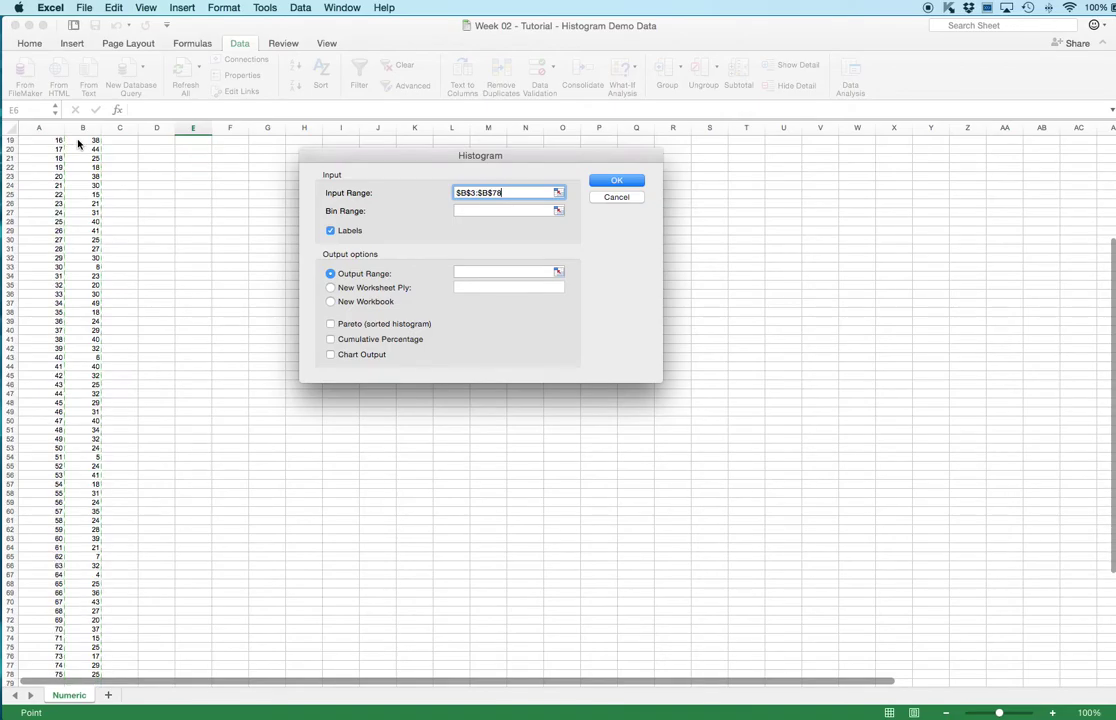
{"action": "scroll", "coordinate": [200, 518], "scroll_direction": "up", "scroll_amount": 6}
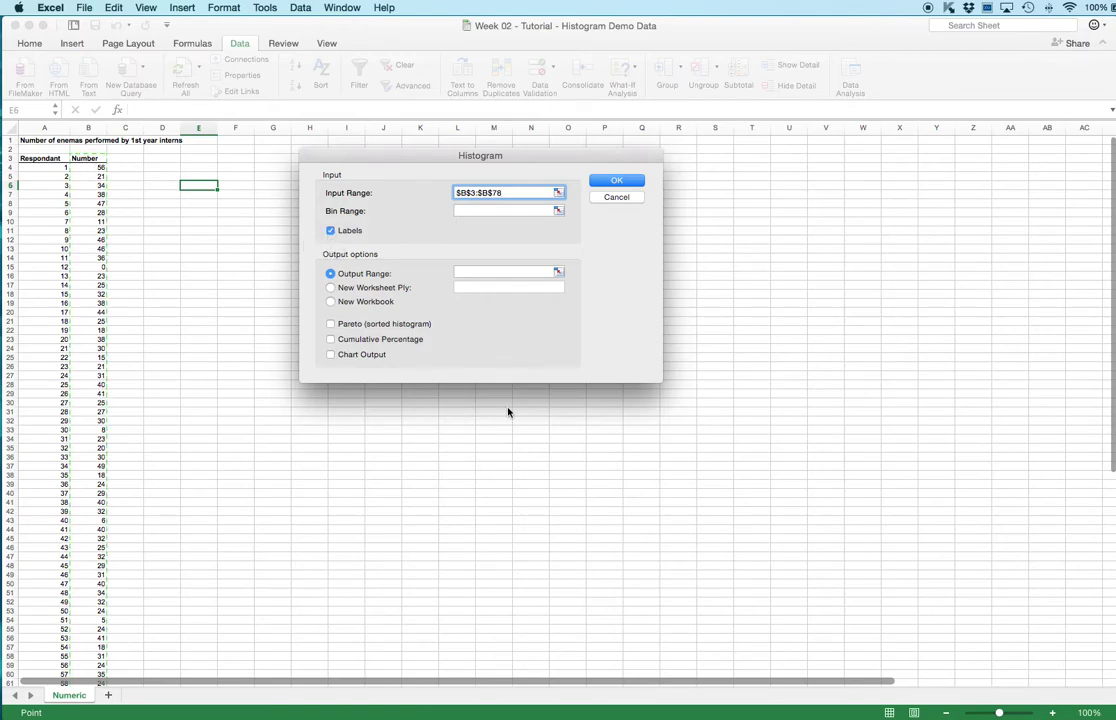
Set the histogram's output range to cell E3 and generate the frequency table with automatic bins.
{"action": "left_click_drag", "start_coordinate": [398, 158], "coordinate": [599, 155]}
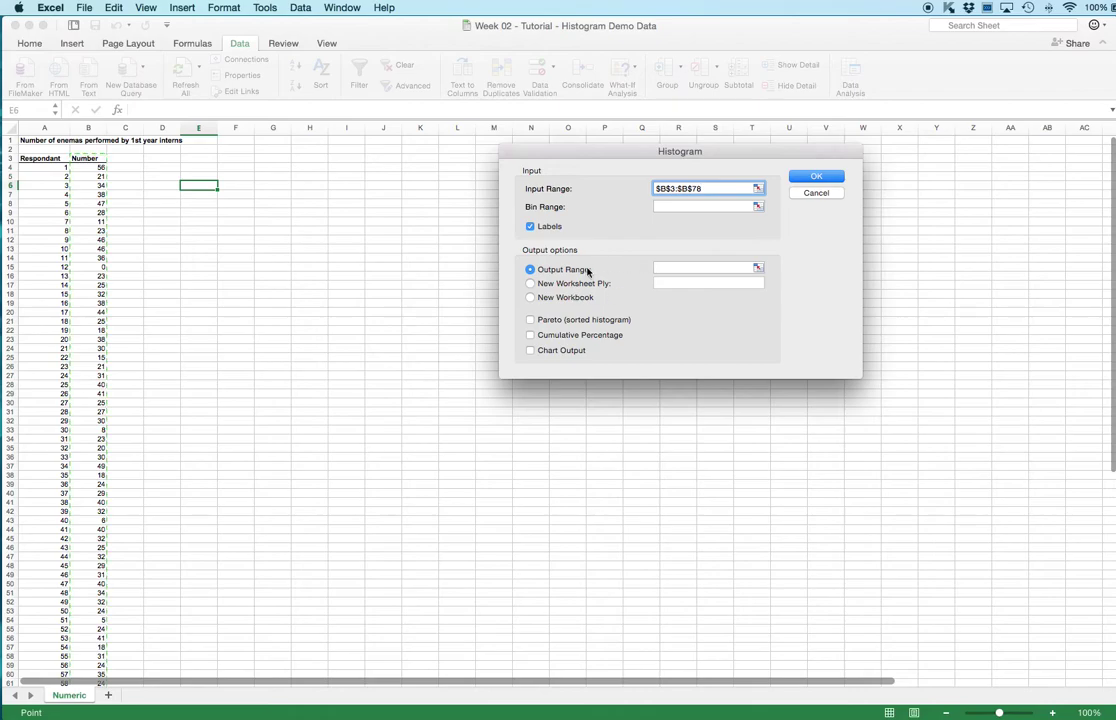
{"action": "left_click", "coordinate": [677, 267]}
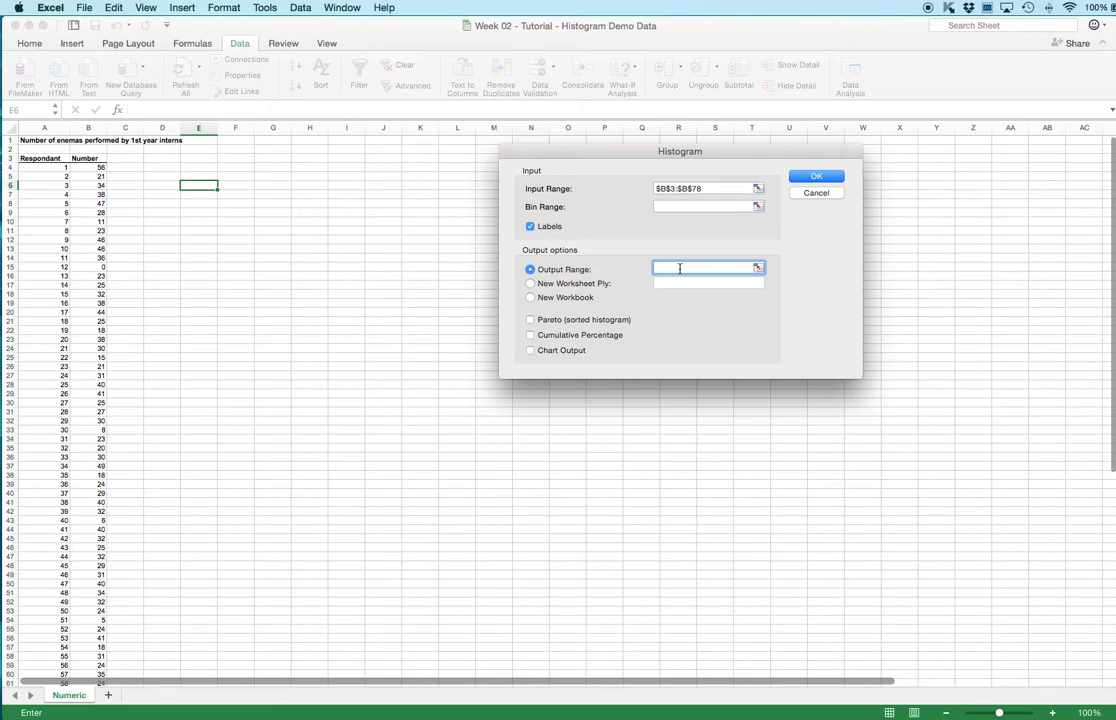
{"action": "left_click", "coordinate": [205, 161]}
{"action": "left_click", "coordinate": [817, 178]}
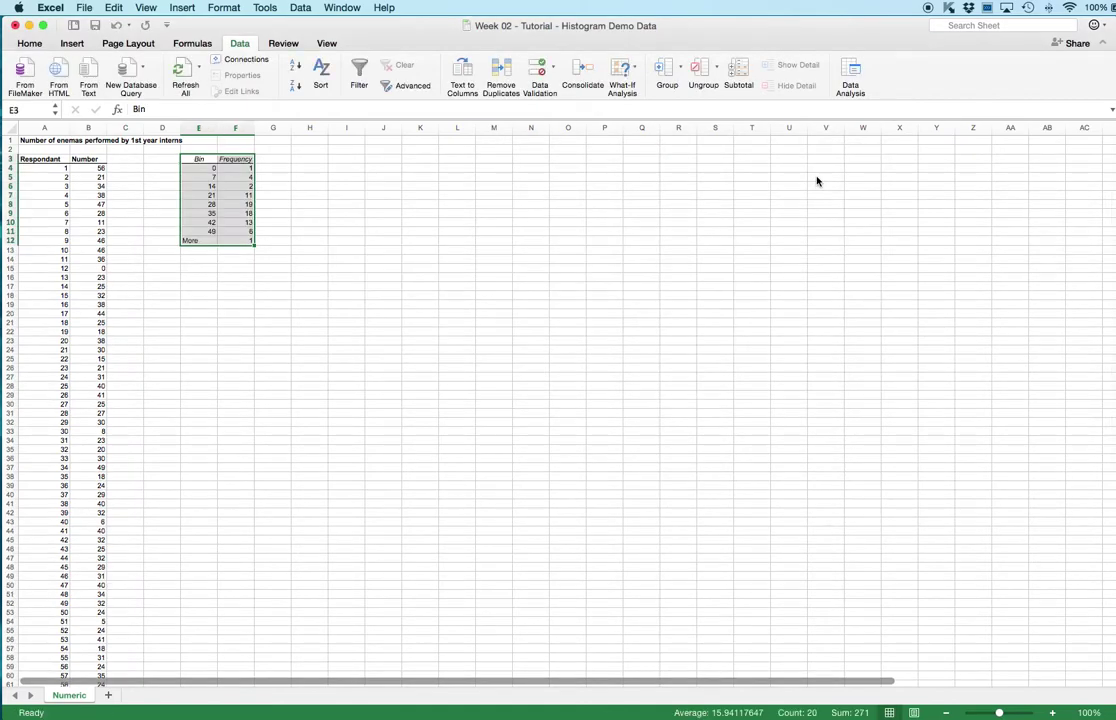
Examine the Bin and Frequency table in E3:F12, checking individual bin rows and the More row.
{"action": "scroll", "coordinate": [248, 248], "scroll_direction": "up", "scroll_amount": 5}
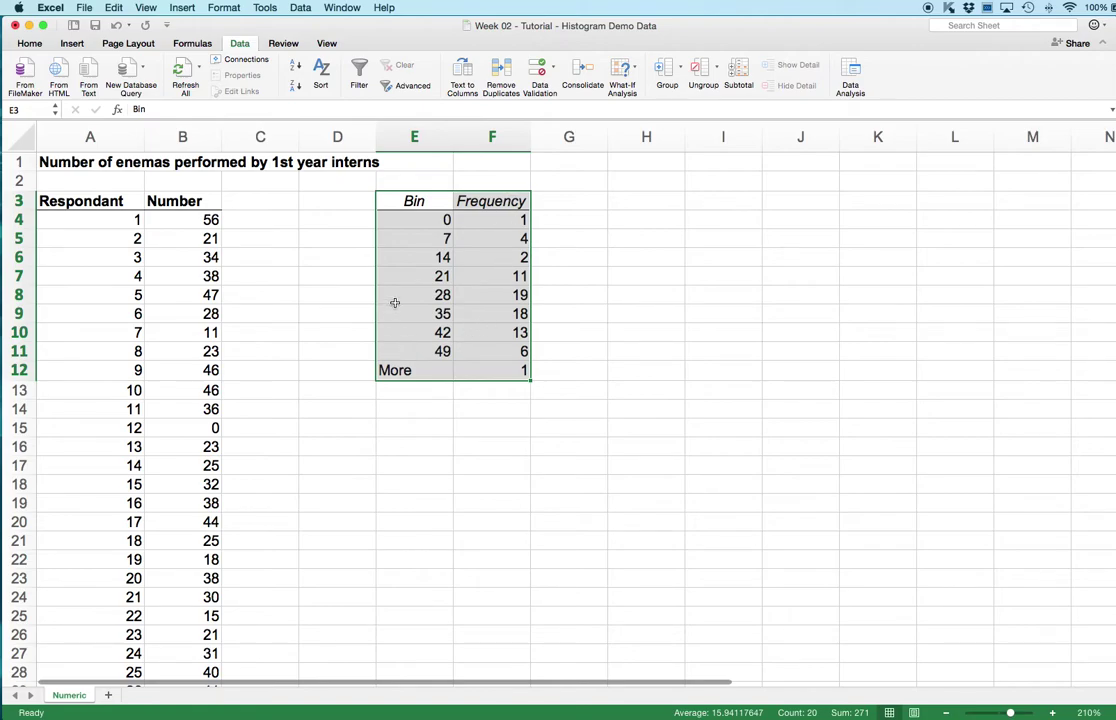
{"action": "left_click", "coordinate": [348, 279]}
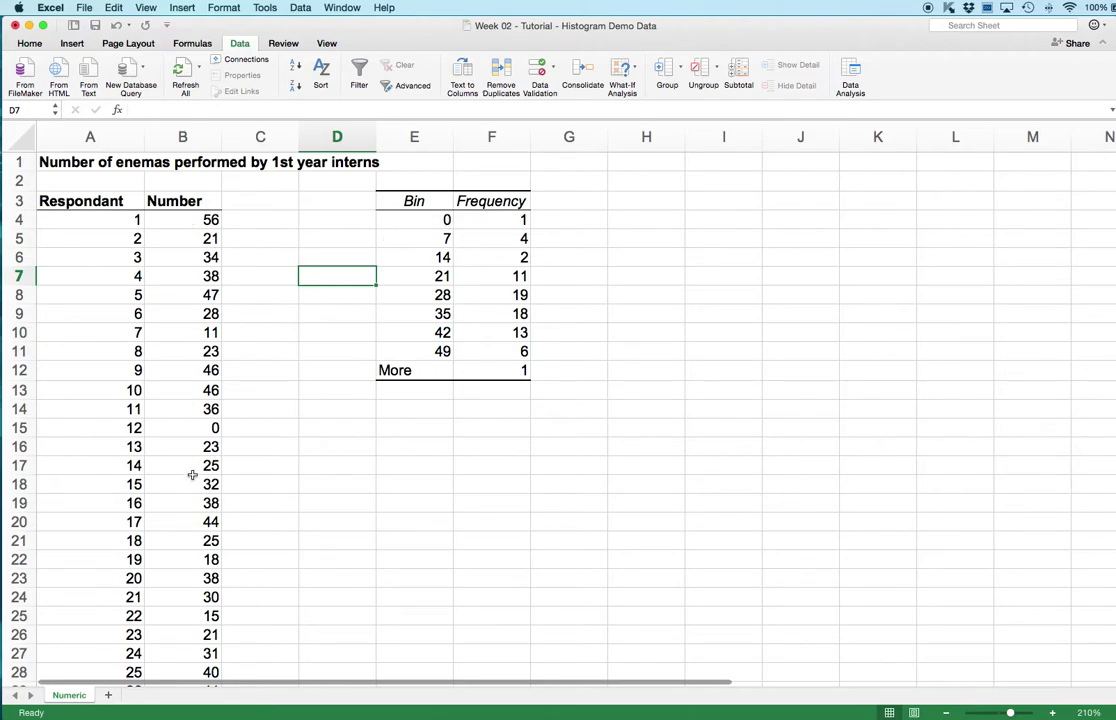
{"action": "left_click", "coordinate": [407, 238]}
{"action": "left_click_drag", "start_coordinate": [407, 238], "coordinate": [473, 241]}
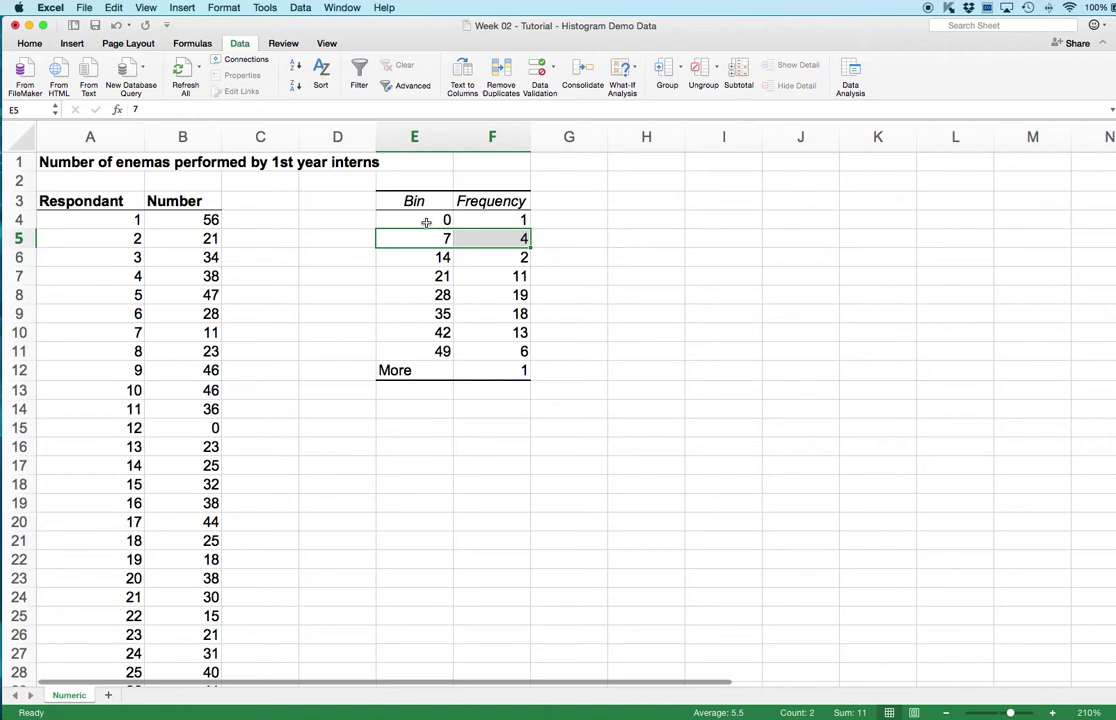
{"action": "left_click", "coordinate": [462, 290]}
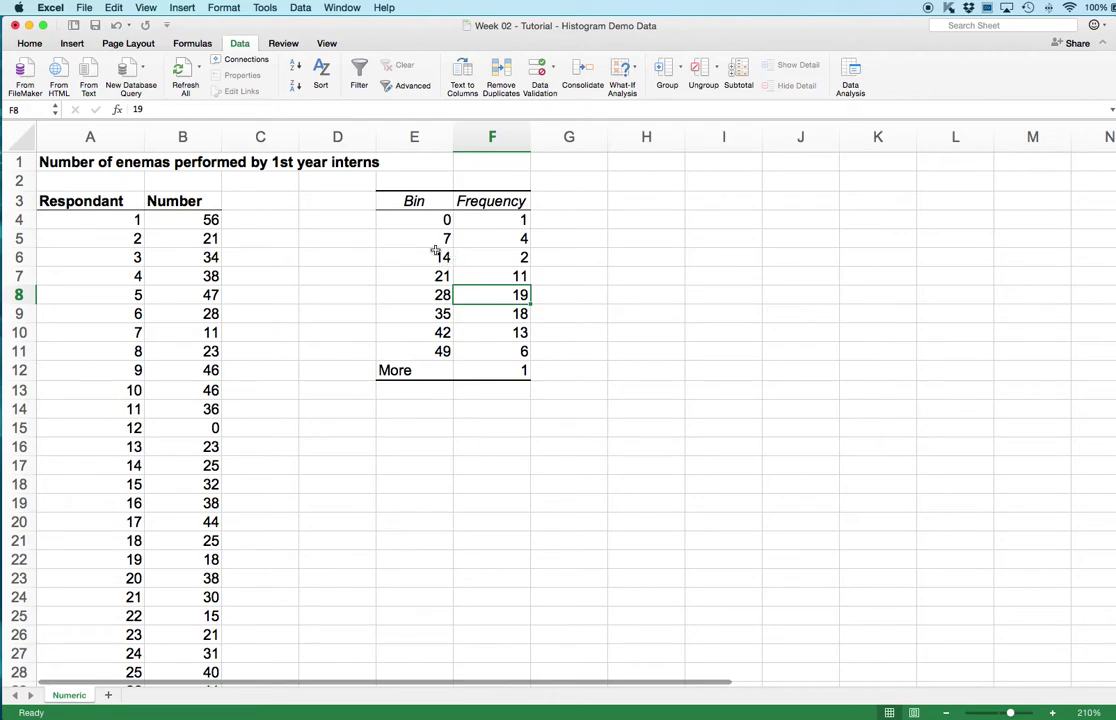
{"action": "left_click", "coordinate": [418, 238]}
{"action": "left_click_drag", "start_coordinate": [418, 238], "coordinate": [468, 277]}
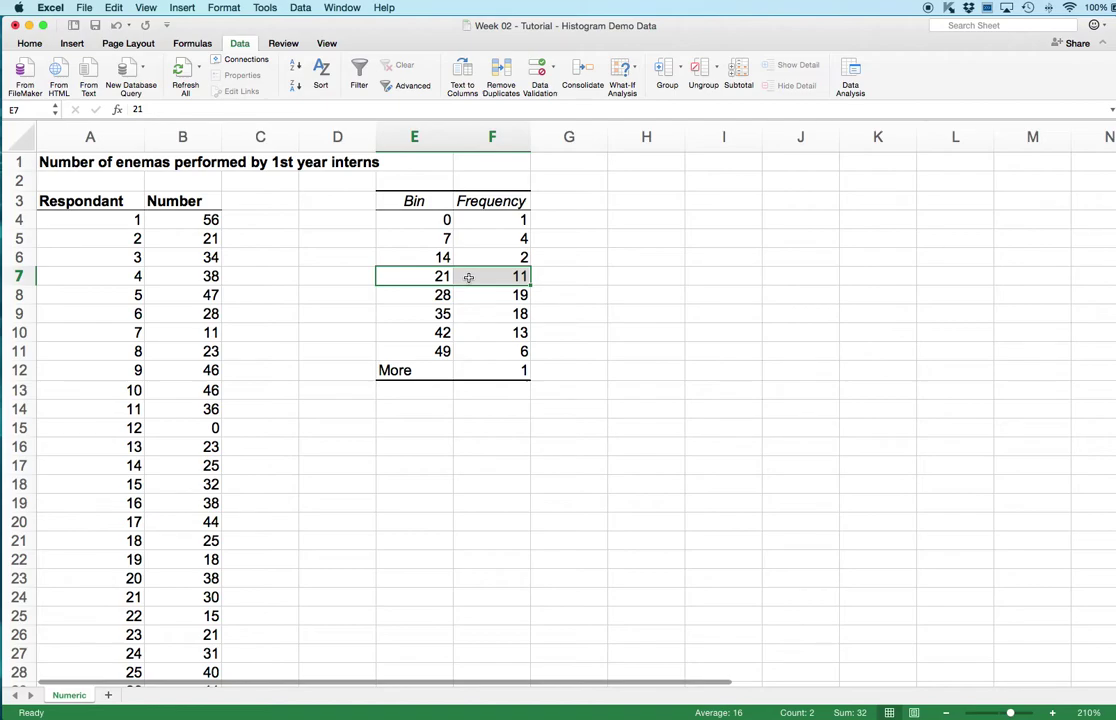
{"action": "left_click_drag", "start_coordinate": [438, 368], "coordinate": [462, 368]}
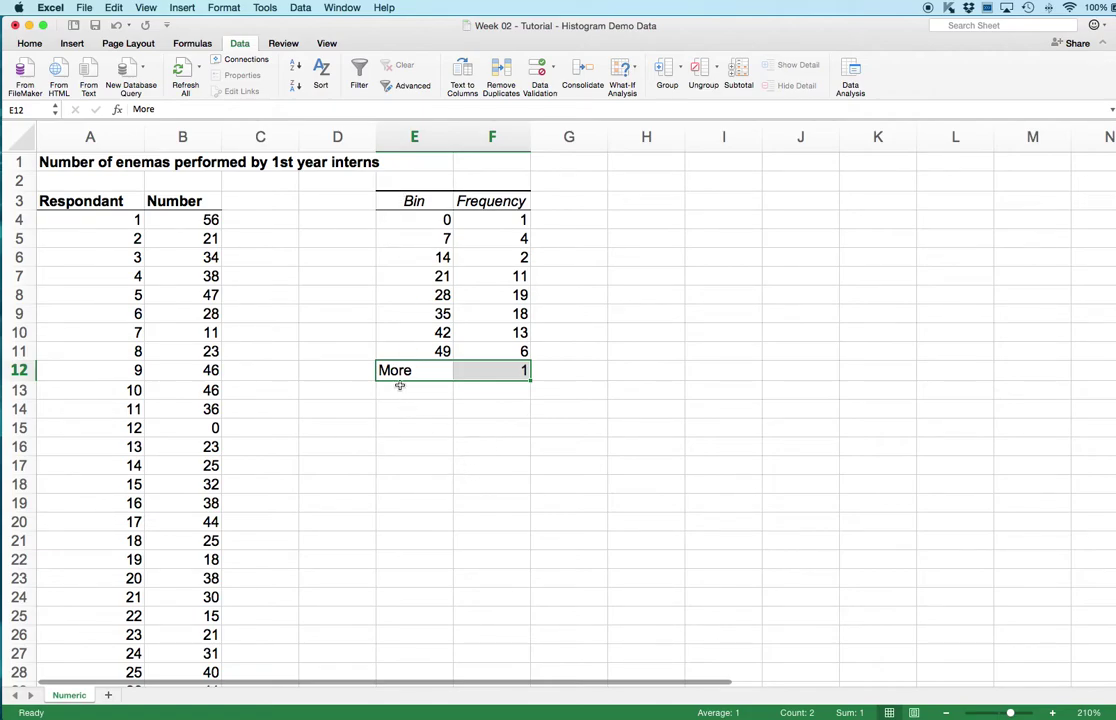
{"action": "left_click", "coordinate": [396, 203]}
{"action": "left_click_drag", "start_coordinate": [396, 203], "coordinate": [487, 372]}
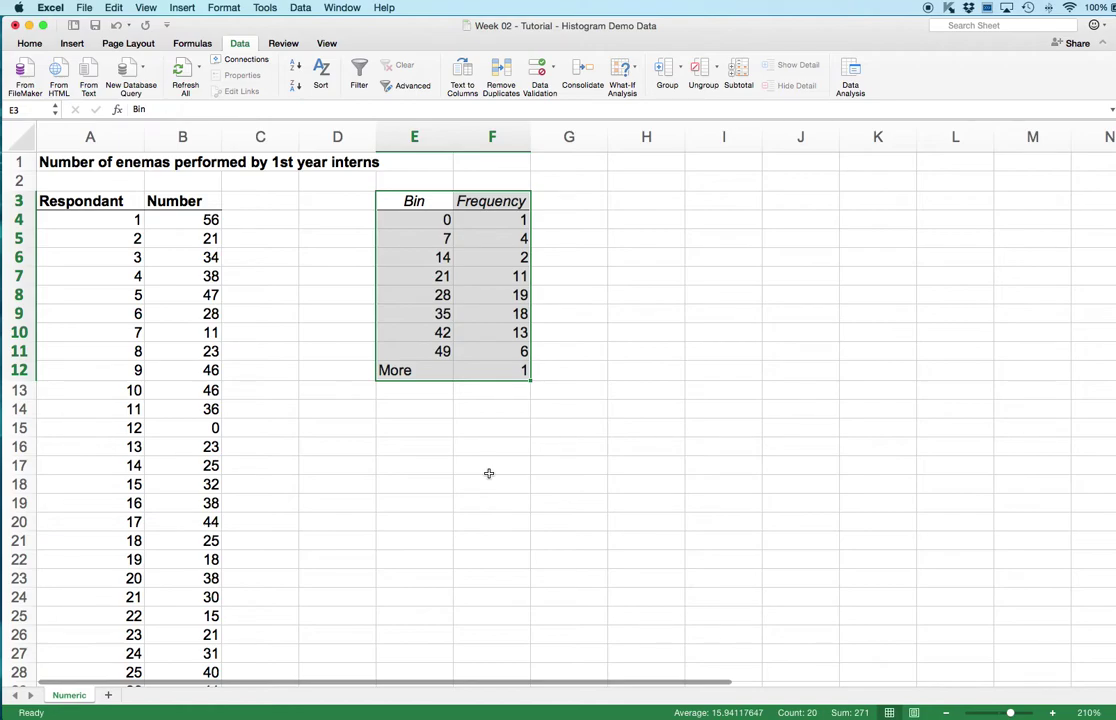
Enter the heading "Bin" in cell E15 and make it bold.
{"action": "left_click", "coordinate": [423, 430]}
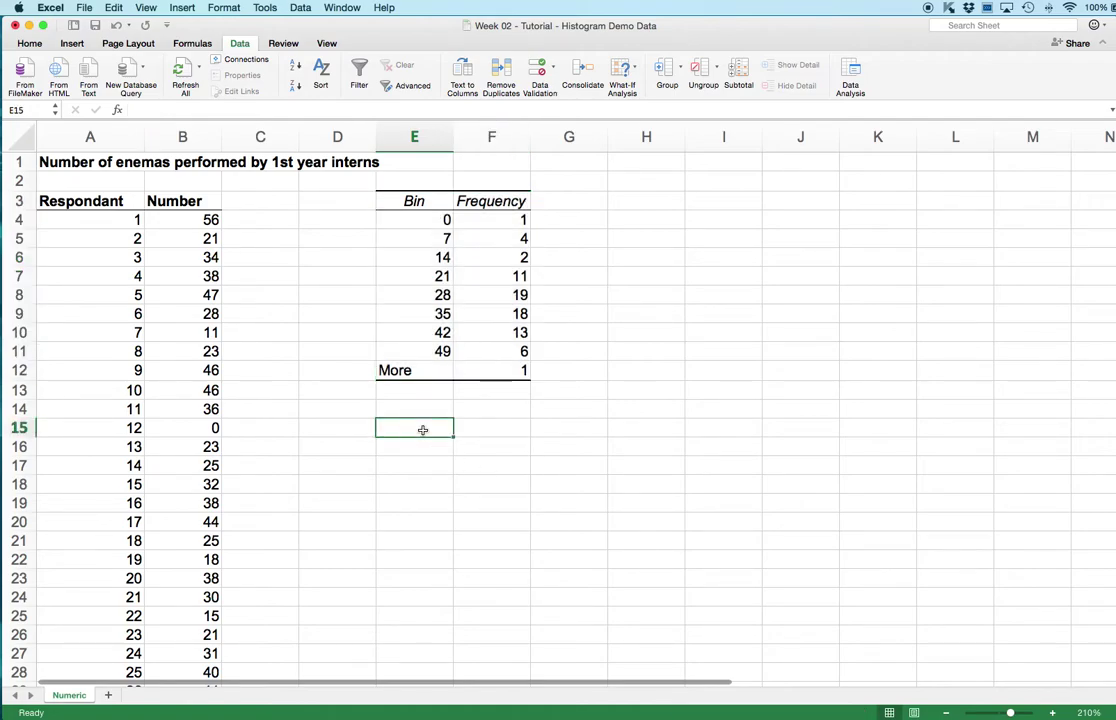
{"action": "type", "text": "Bin"}
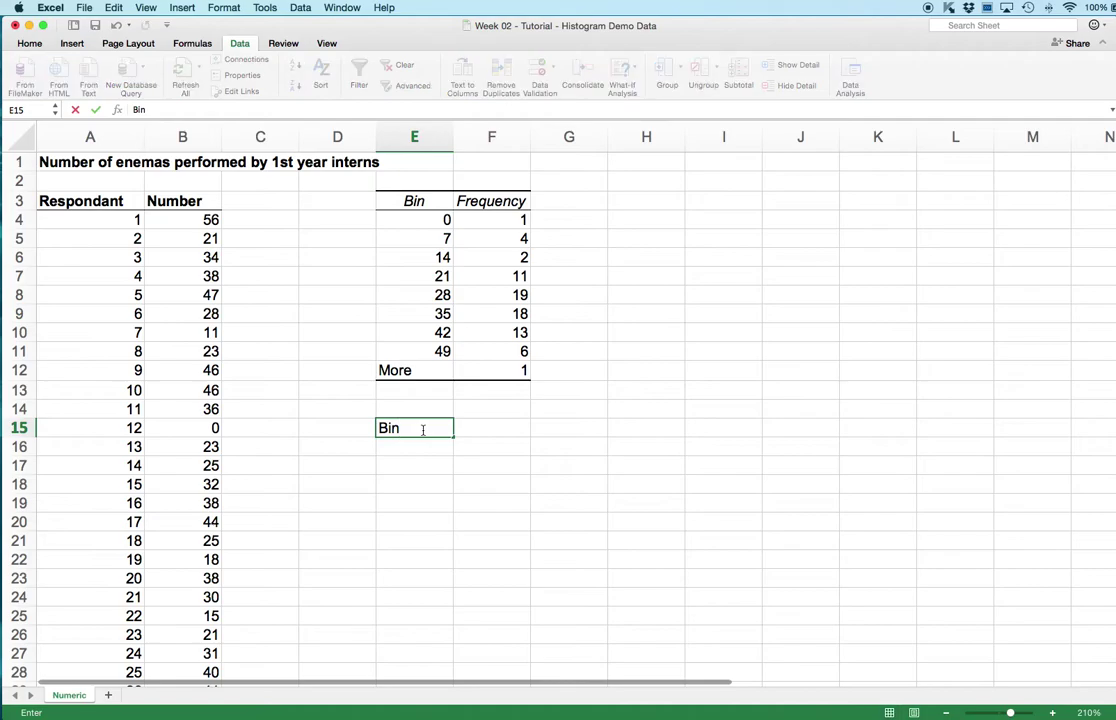
{"action": "key", "text": "Return"}
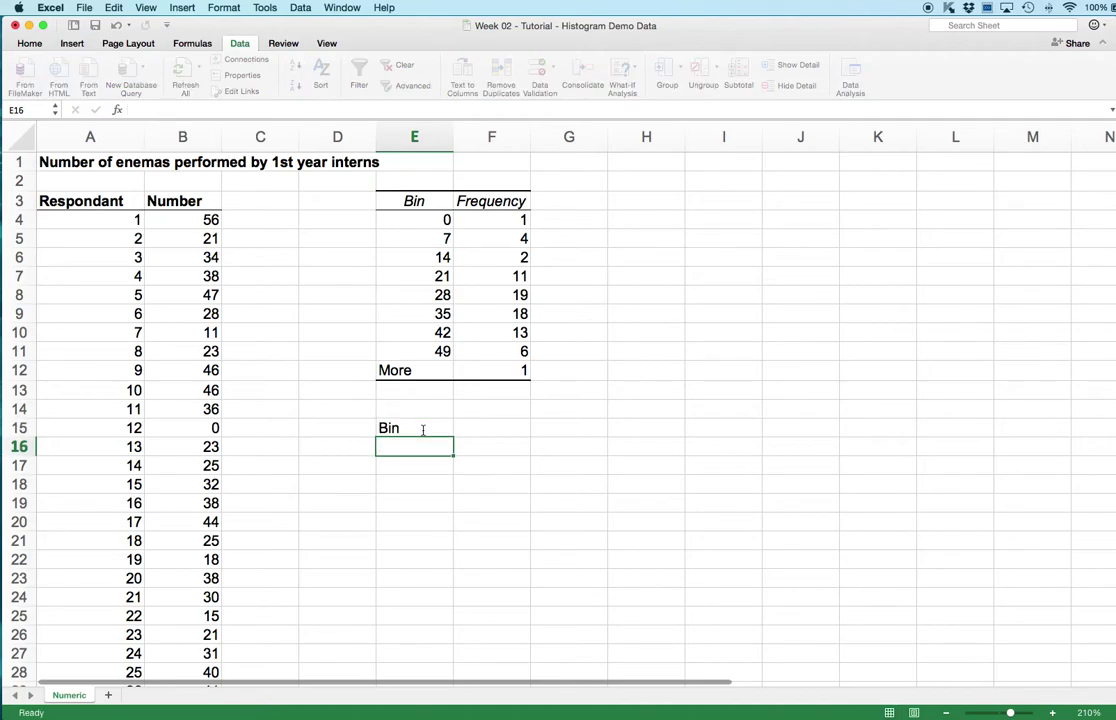
{"action": "left_click", "coordinate": [423, 430]}
{"action": "key", "text": "super+b"}
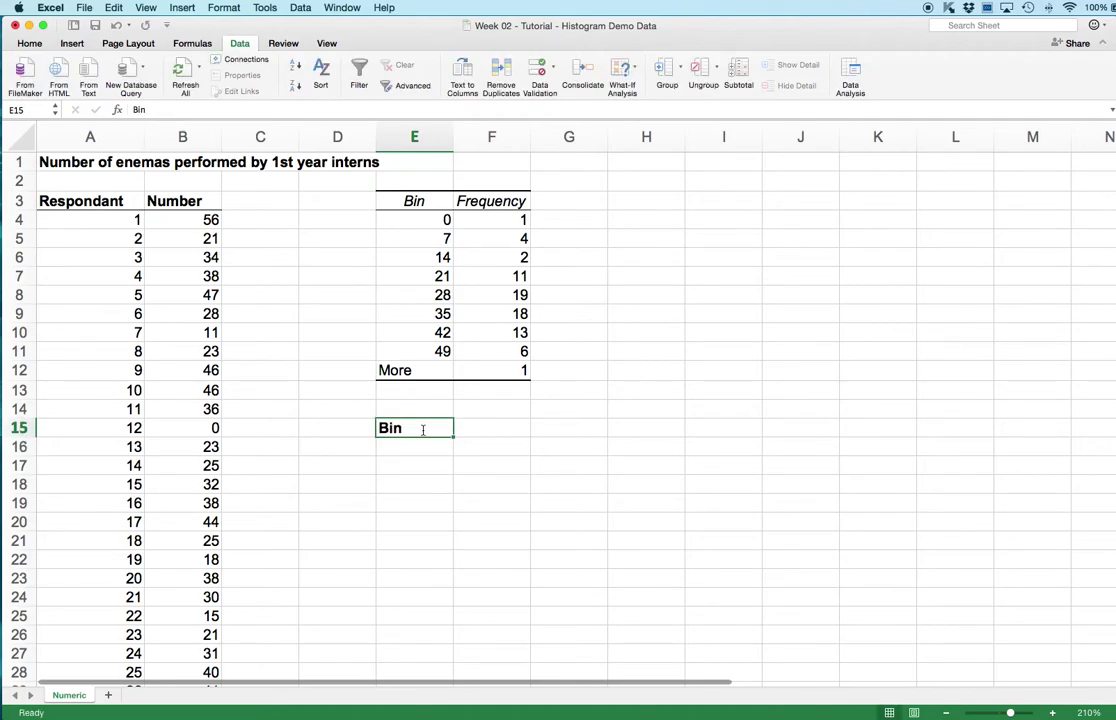
{"action": "key", "text": "Return"}
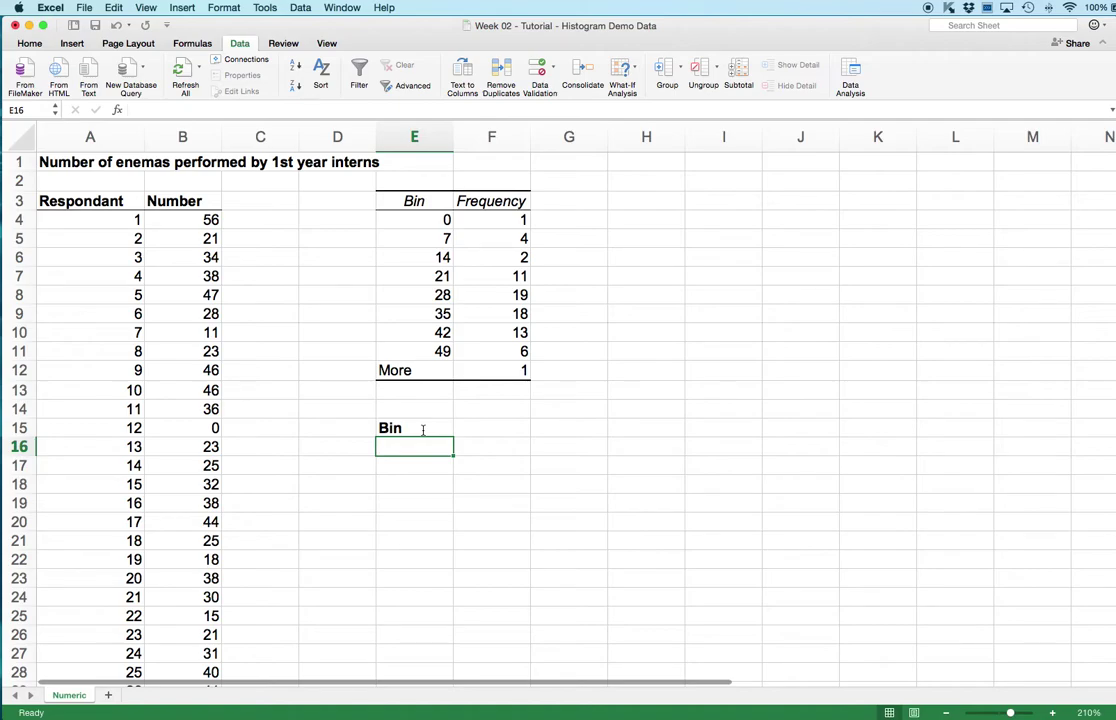
Enter the first two bin values below the new Bin heading: -5 in E16 and 0 in E17.
{"action": "scroll", "coordinate": [328, 433], "scroll_direction": "down", "scroll_amount": 9}
{"action": "scroll", "coordinate": [328, 433], "scroll_direction": "down", "scroll_amount": 11}
{"action": "scroll", "coordinate": [328, 433], "scroll_direction": "up", "scroll_amount": 20}
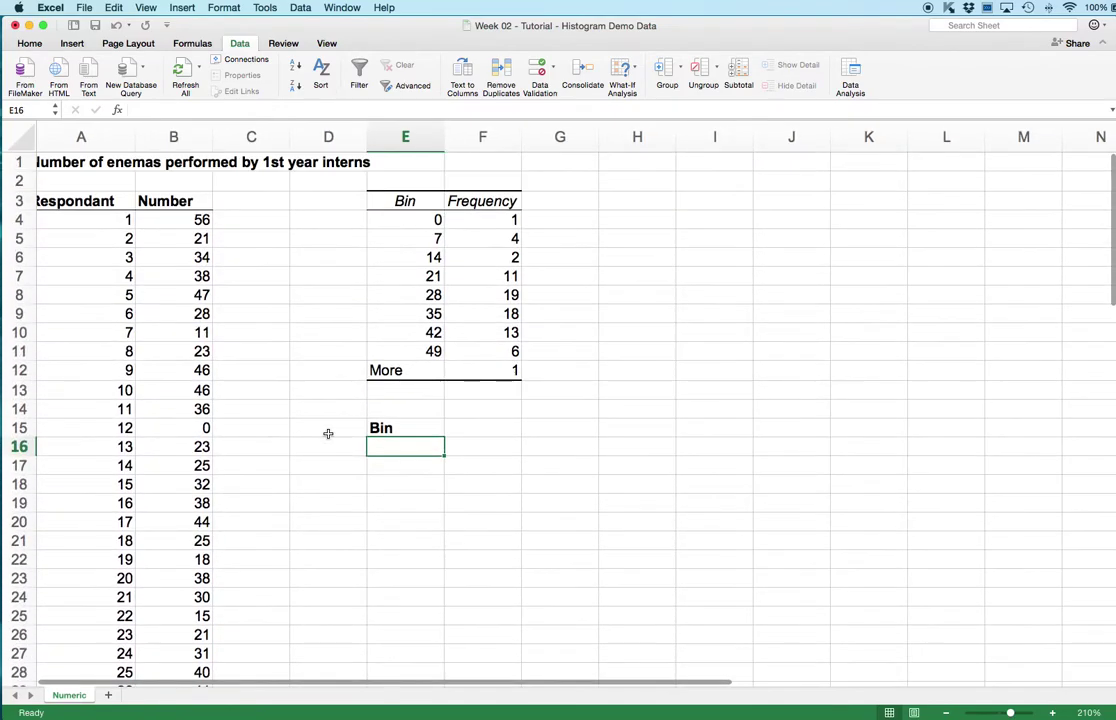
{"action": "scroll", "coordinate": [328, 433], "scroll_direction": "down", "scroll_amount": 1}
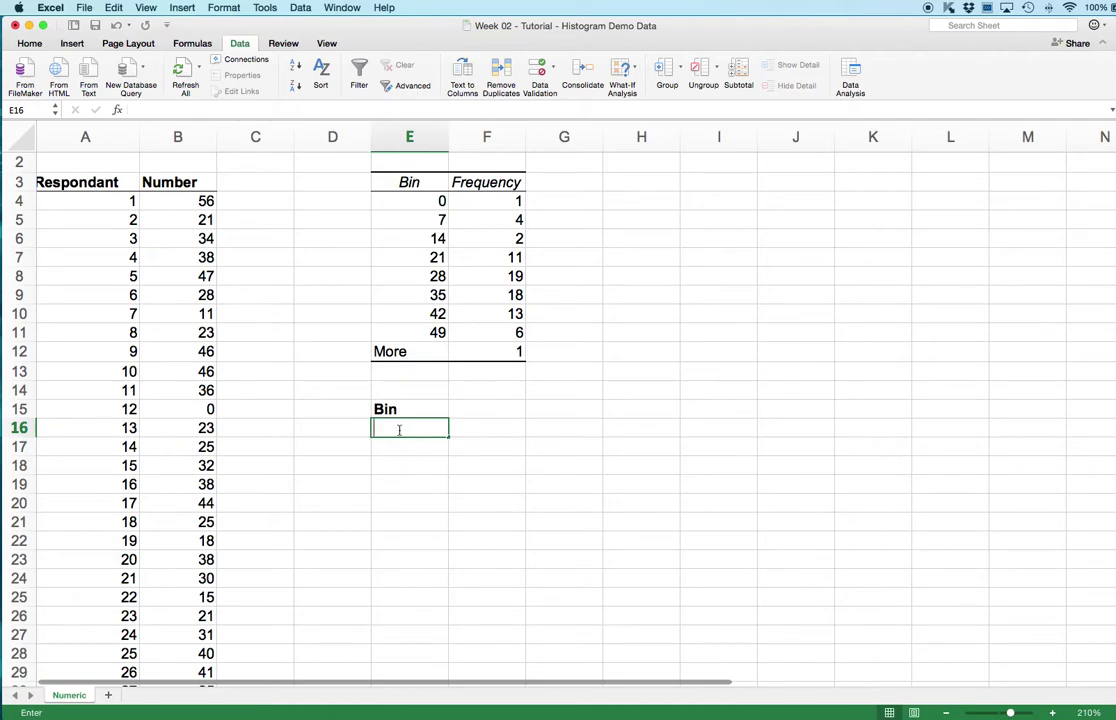
{"action": "type", "text": "-5"}
{"action": "key", "text": "Return"}
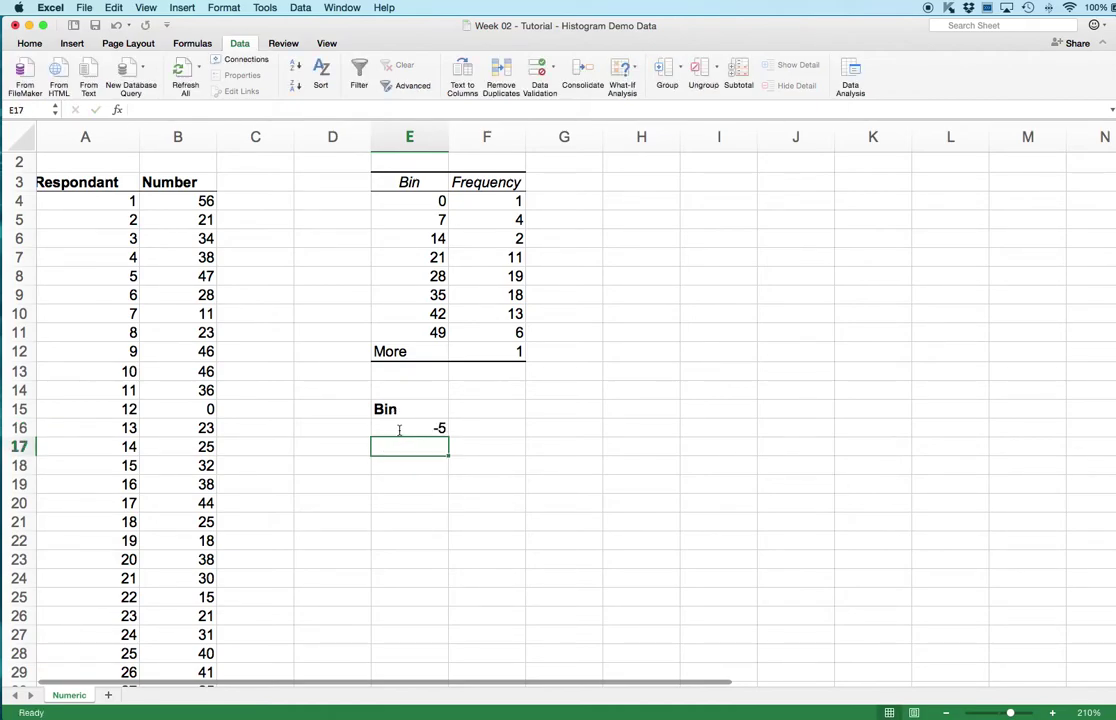
{"action": "type", "text": "0"}
{"action": "key", "text": "Return"}
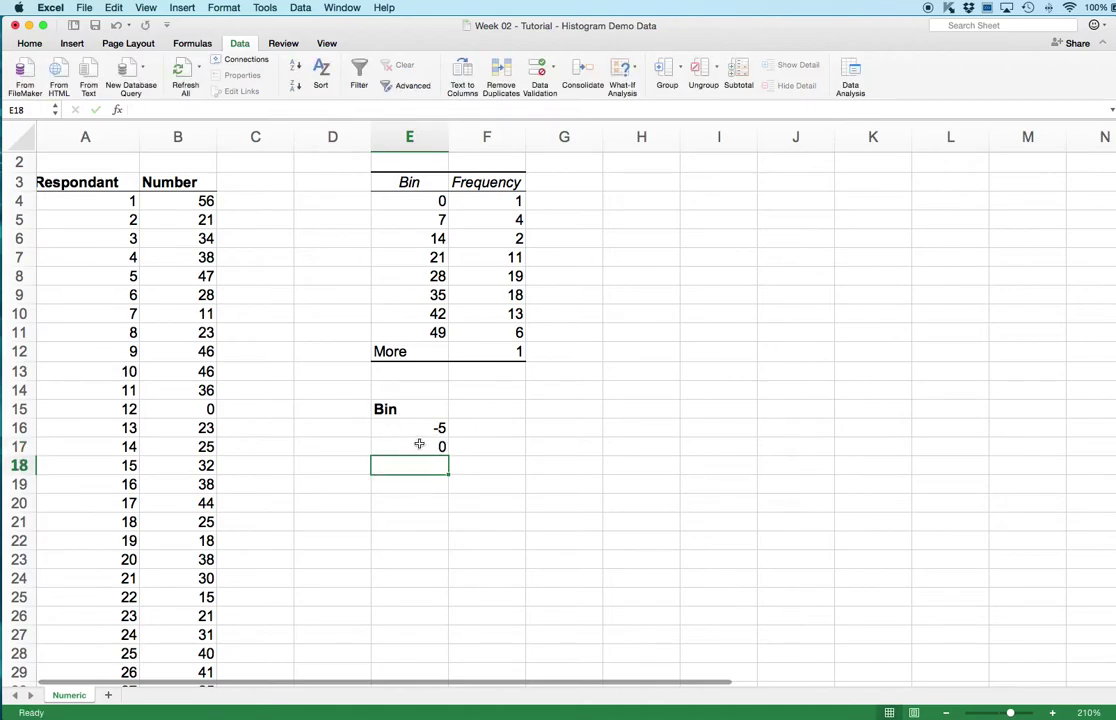
Extend the bin series from E16:E17 down to E30 in increments of 5, ending at 65.
{"action": "left_click_drag", "start_coordinate": [413, 430], "coordinate": [418, 458]}
{"action": "scroll", "coordinate": [423, 505], "scroll_direction": "down", "scroll_amount": 5}
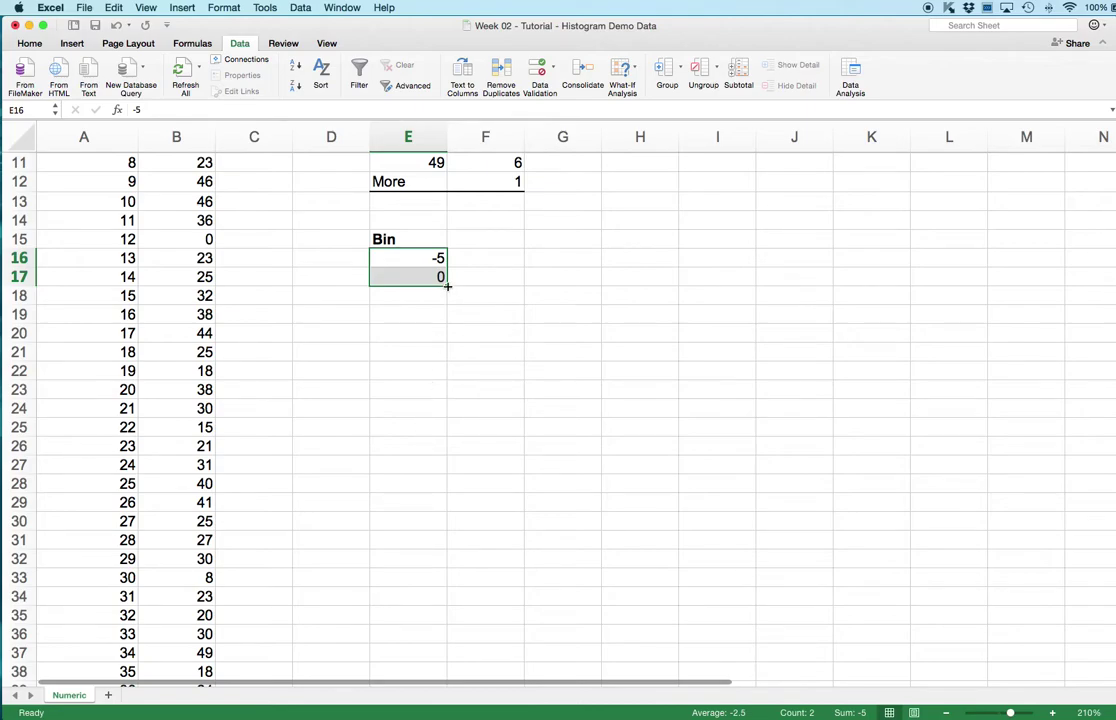
{"action": "left_click_drag", "start_coordinate": [447, 285], "coordinate": [437, 521]}
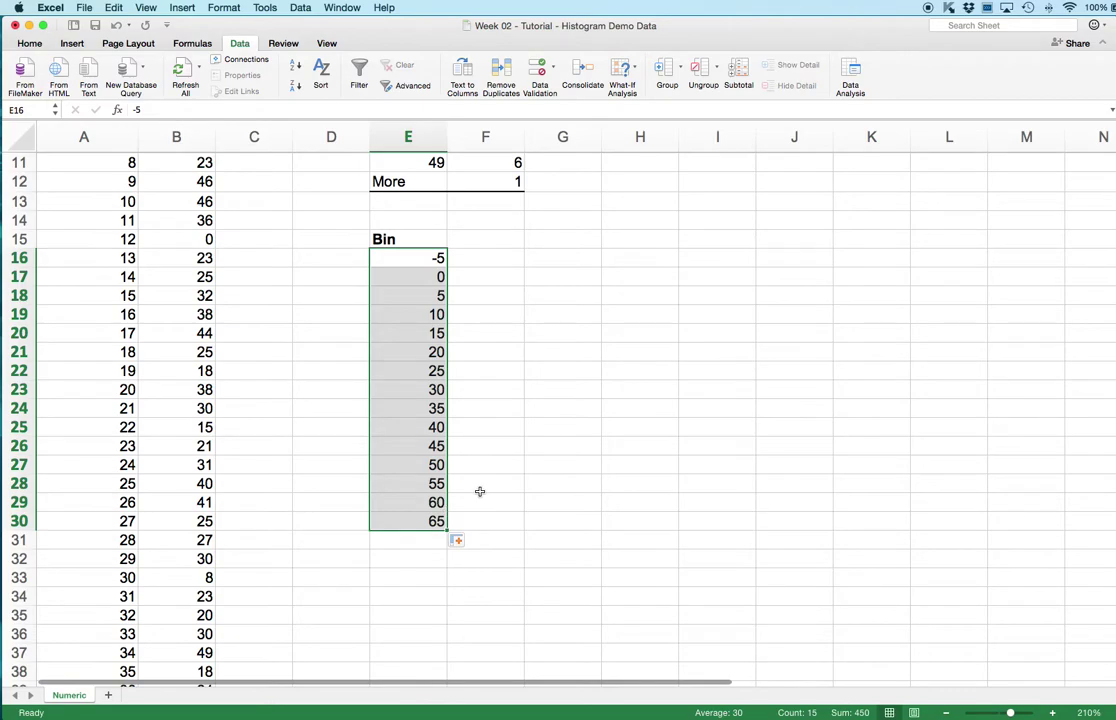
{"action": "scroll", "coordinate": [479, 491], "scroll_direction": "down", "scroll_amount": 5}
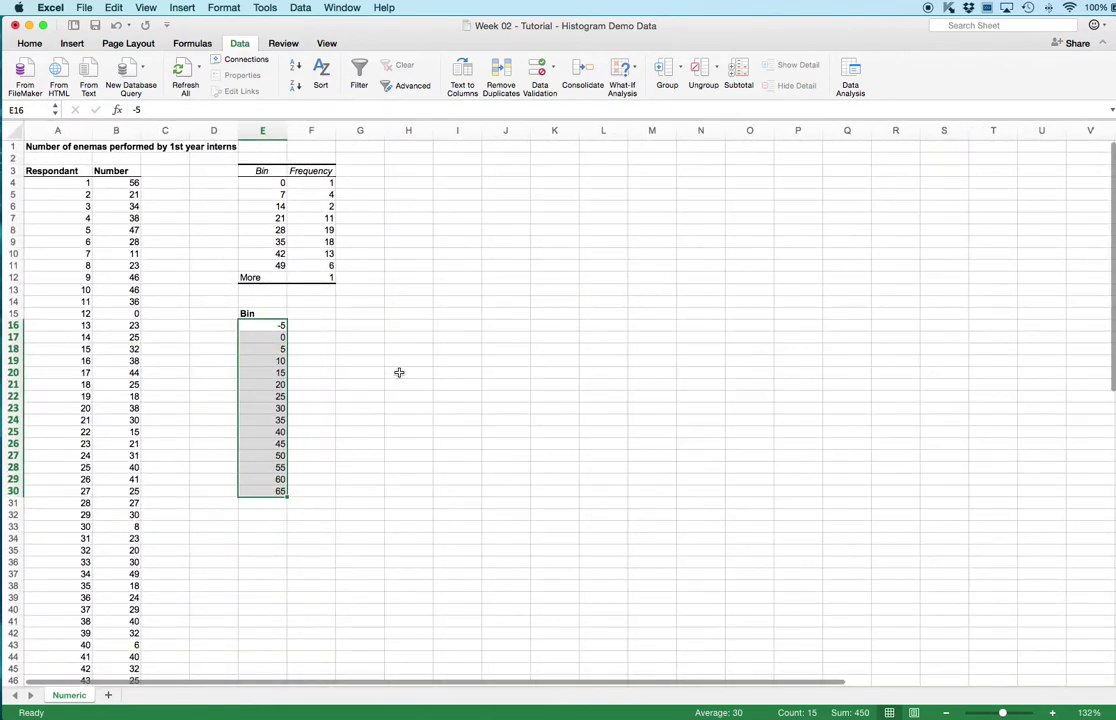
{"action": "left_click", "coordinate": [343, 325]}
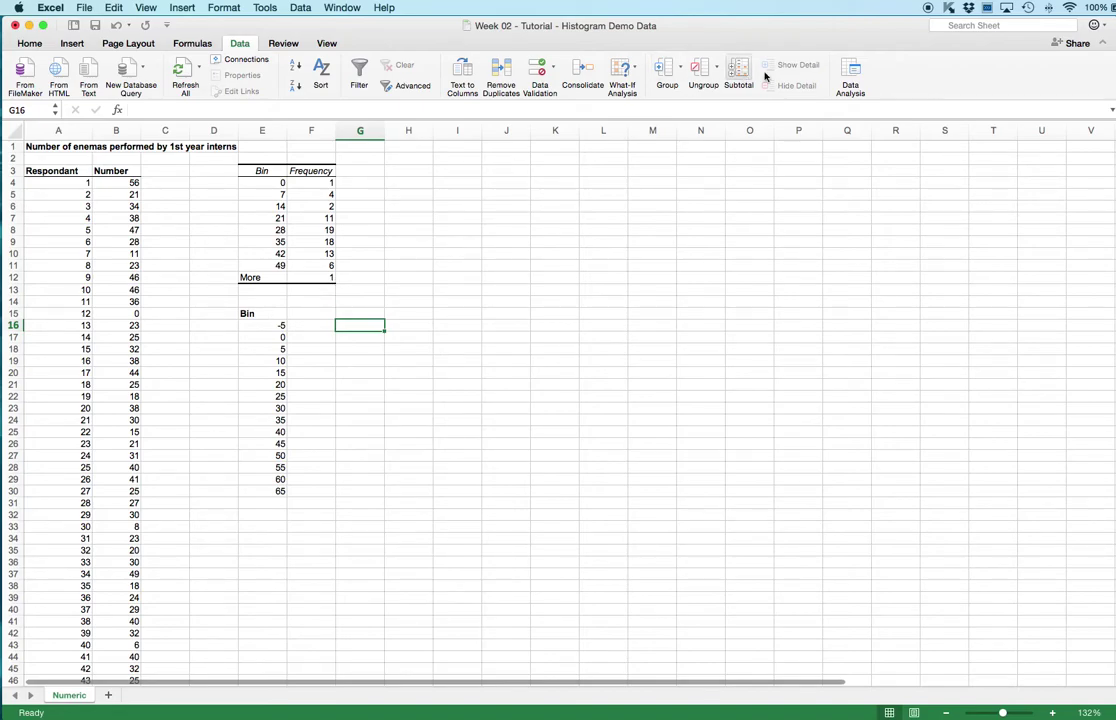
Start the Histogram analysis tool again and set its bin range to E15:E30, including the Bin heading.
{"action": "left_click", "coordinate": [855, 72]}
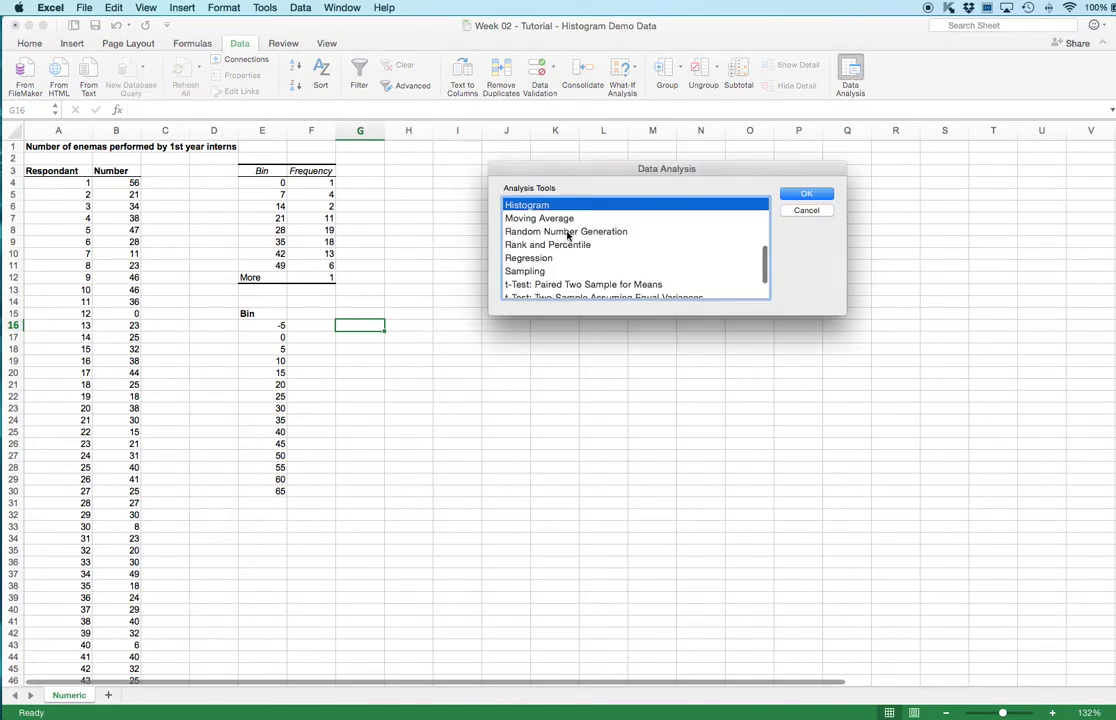
{"action": "left_click", "coordinate": [807, 195]}
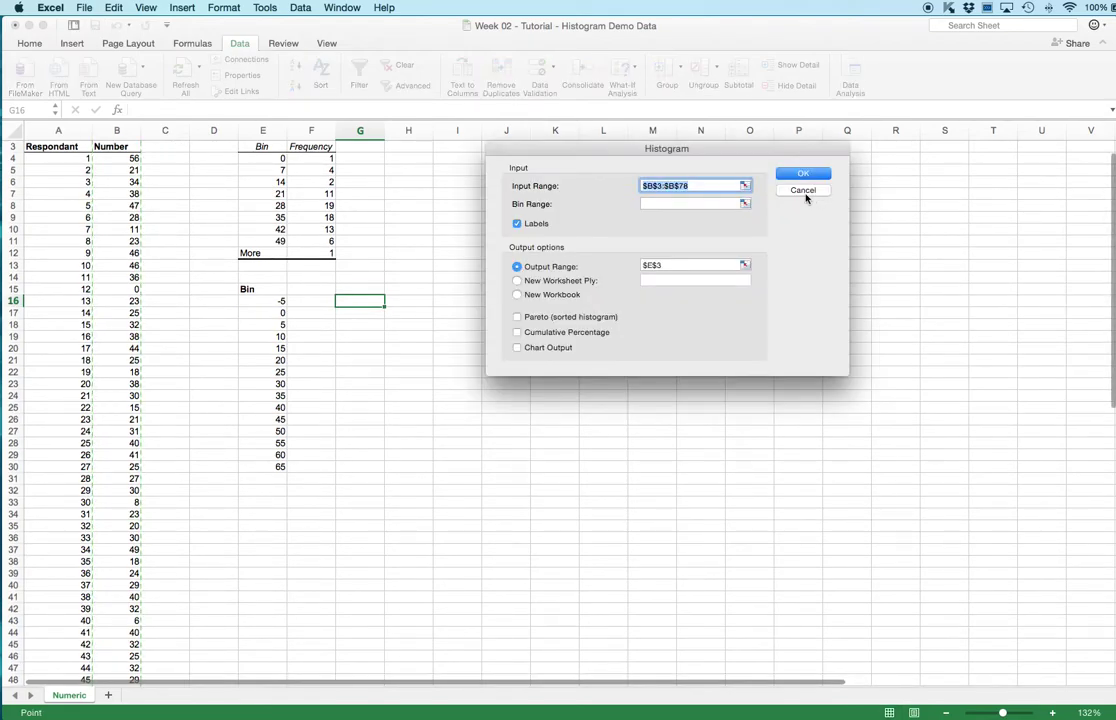
{"action": "left_click_drag", "start_coordinate": [719, 150], "coordinate": [803, 162]}
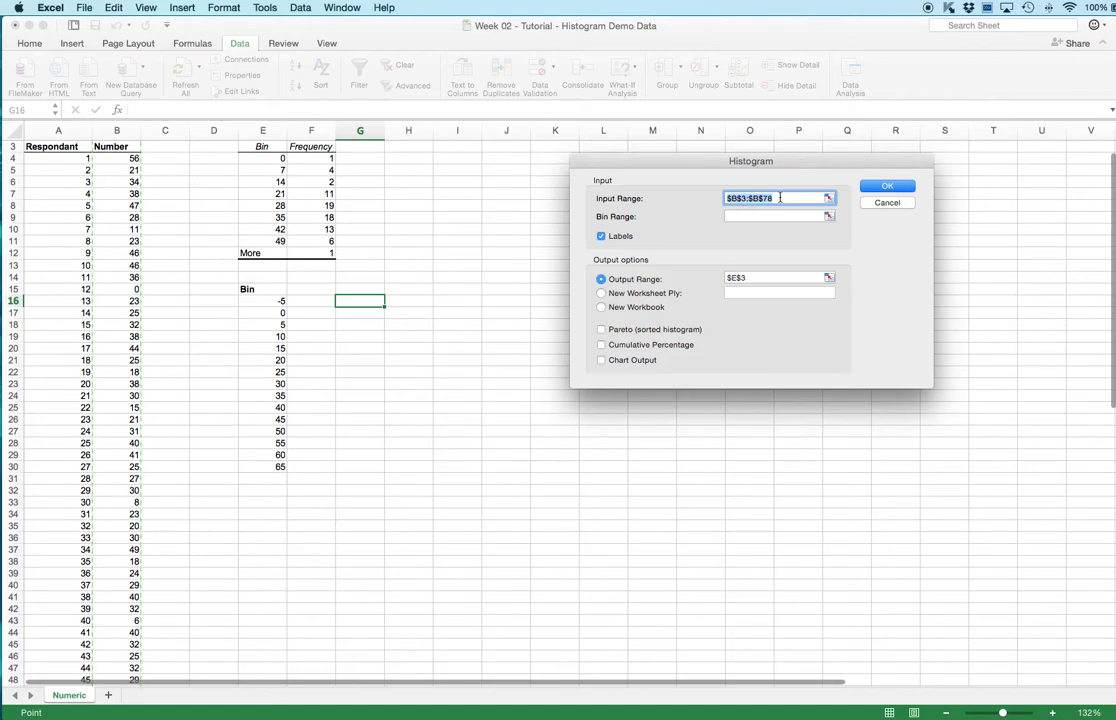
{"action": "left_click", "coordinate": [737, 216]}
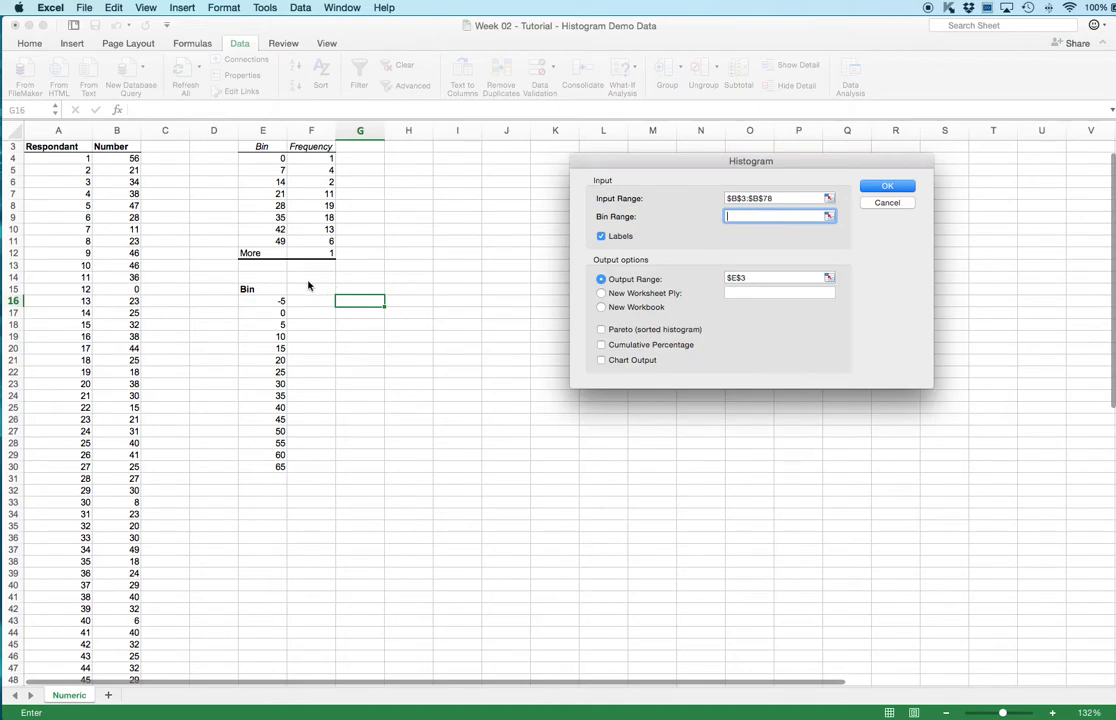
{"action": "left_click_drag", "start_coordinate": [259, 290], "coordinate": [258, 388]}
{"action": "left_click_drag", "start_coordinate": [269, 466], "coordinate": [269, 467]}
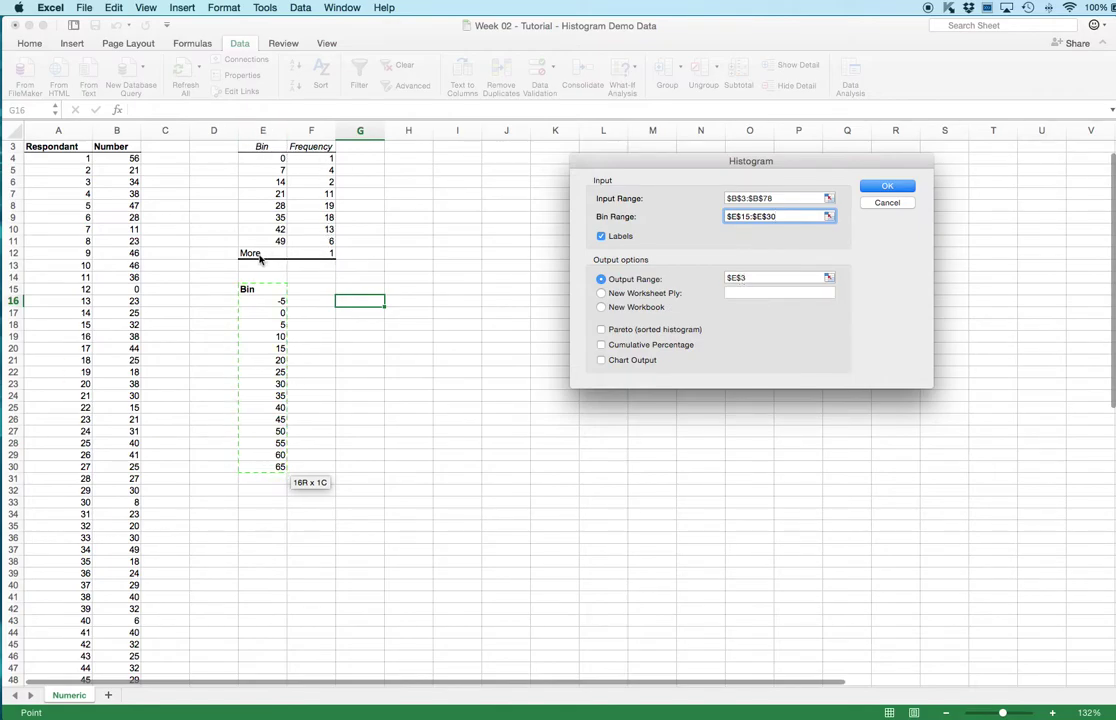
Set the histogram's output range to cell G15 and generate the frequency table from the custom bins.
{"action": "left_click", "coordinate": [752, 279]}
{"action": "left_click_drag", "start_coordinate": [752, 279], "coordinate": [672, 278]}
{"action": "key", "text": "BackSpace"}
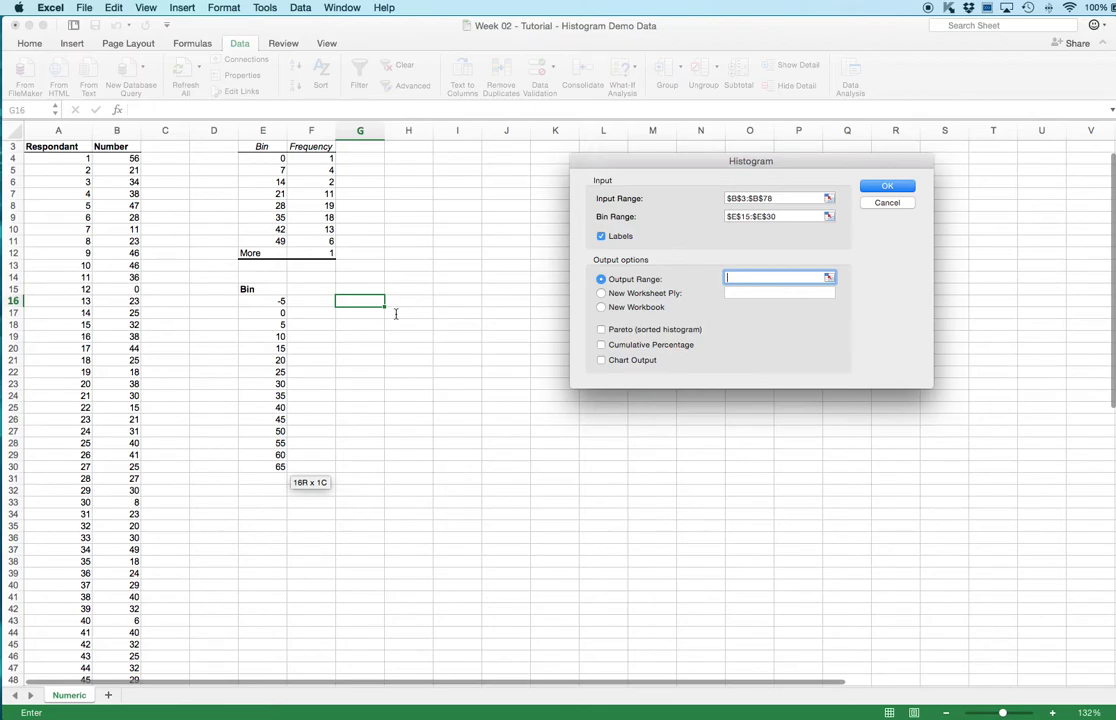
{"action": "left_click", "coordinate": [369, 289]}
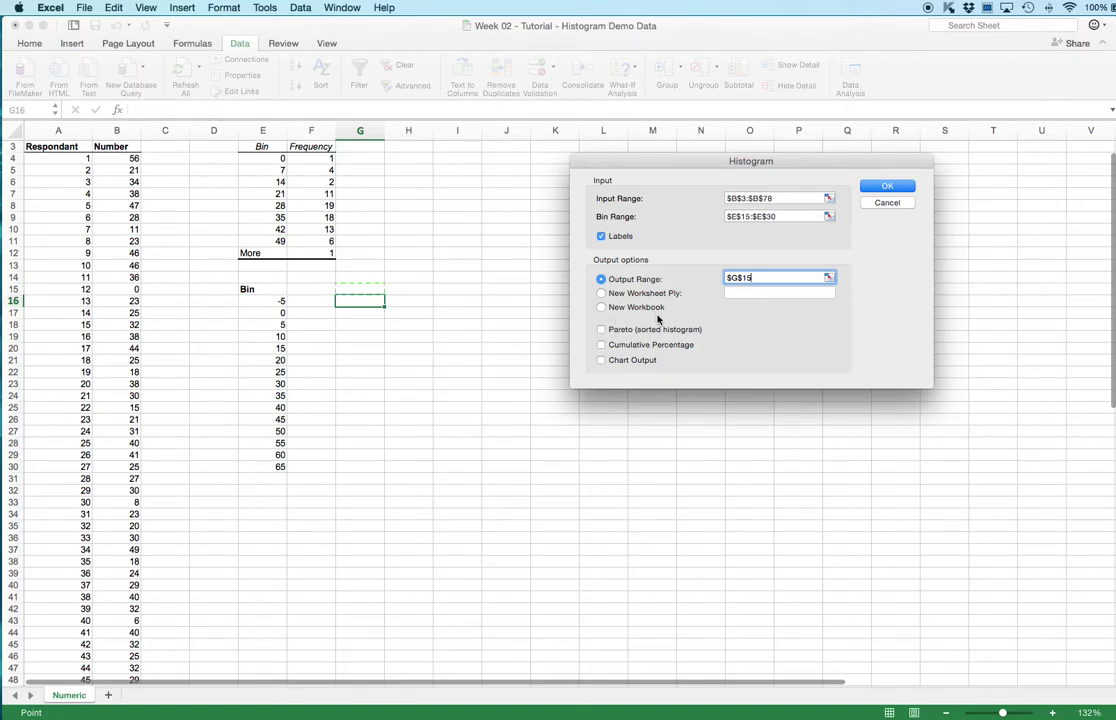
{"action": "left_click", "coordinate": [887, 188]}
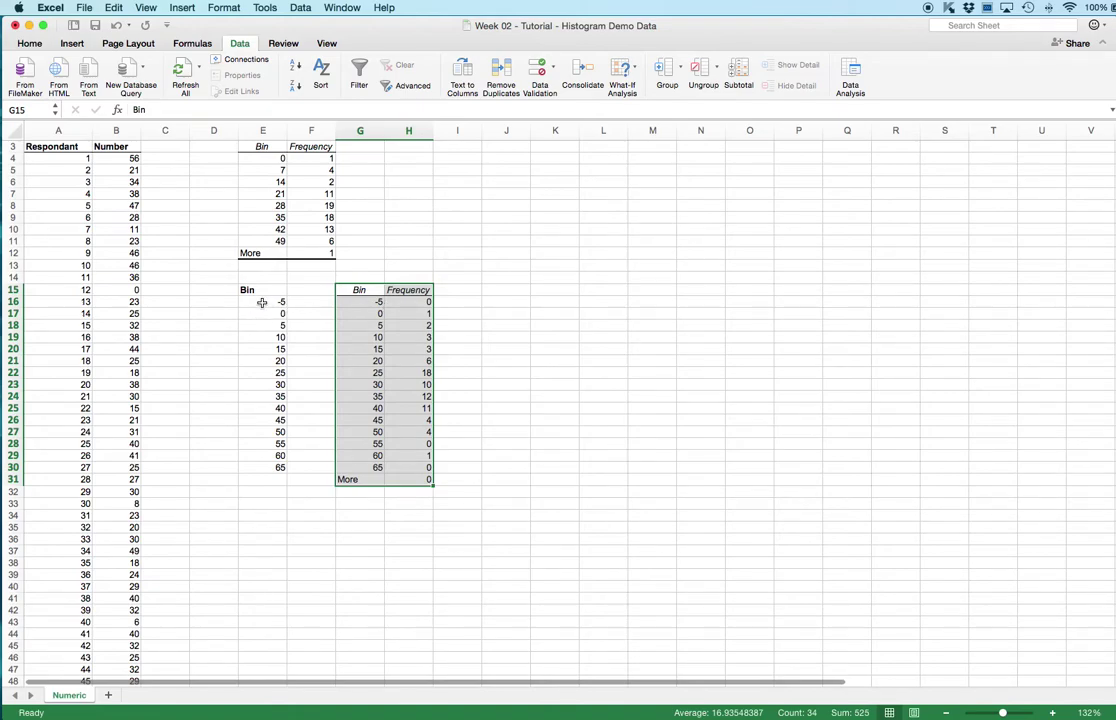
Examine the -5 bin row and its frequency in the new table, G16:H16.
{"action": "left_click", "coordinate": [355, 302]}
{"action": "left_click_drag", "start_coordinate": [355, 302], "coordinate": [416, 302]}
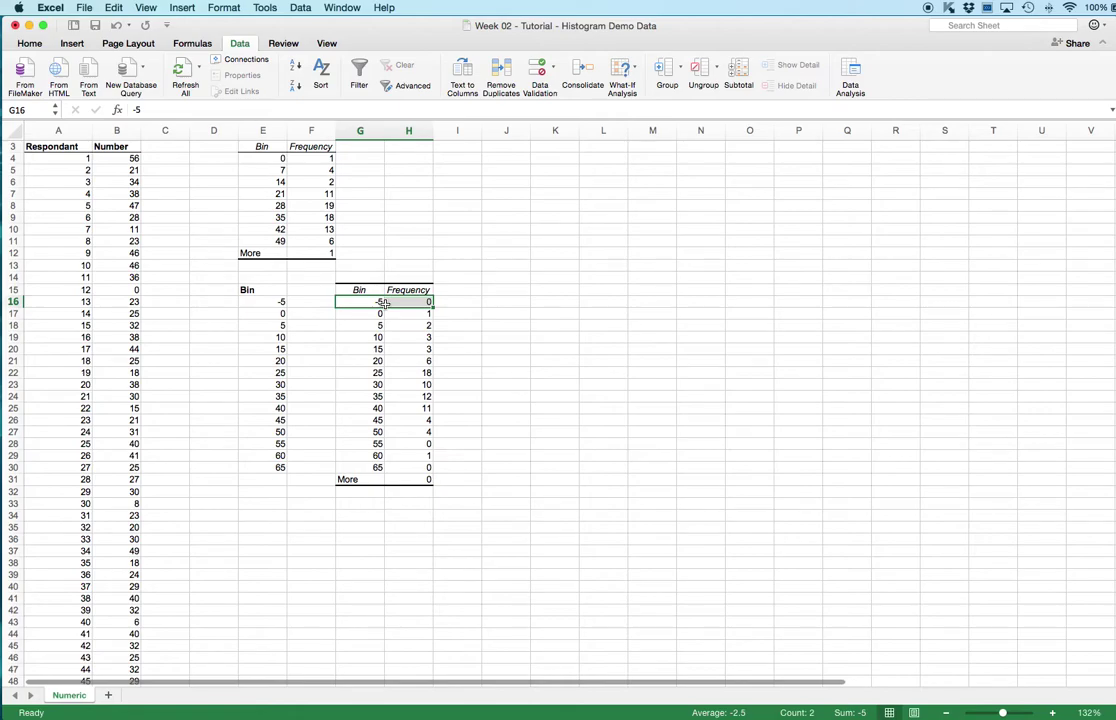
{"action": "left_click", "coordinate": [292, 514]}
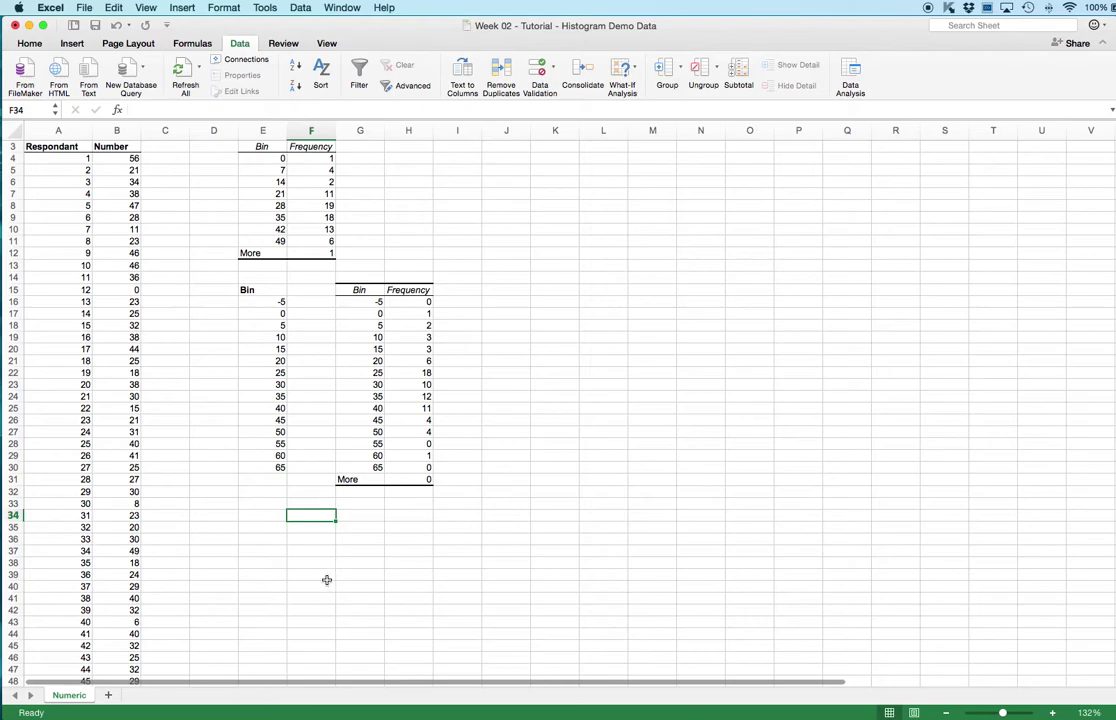
Enter the bold heading "Slightly Adjusted Bins" in cell J15 and widen column J to fit it.
{"action": "left_click", "coordinate": [507, 298]}
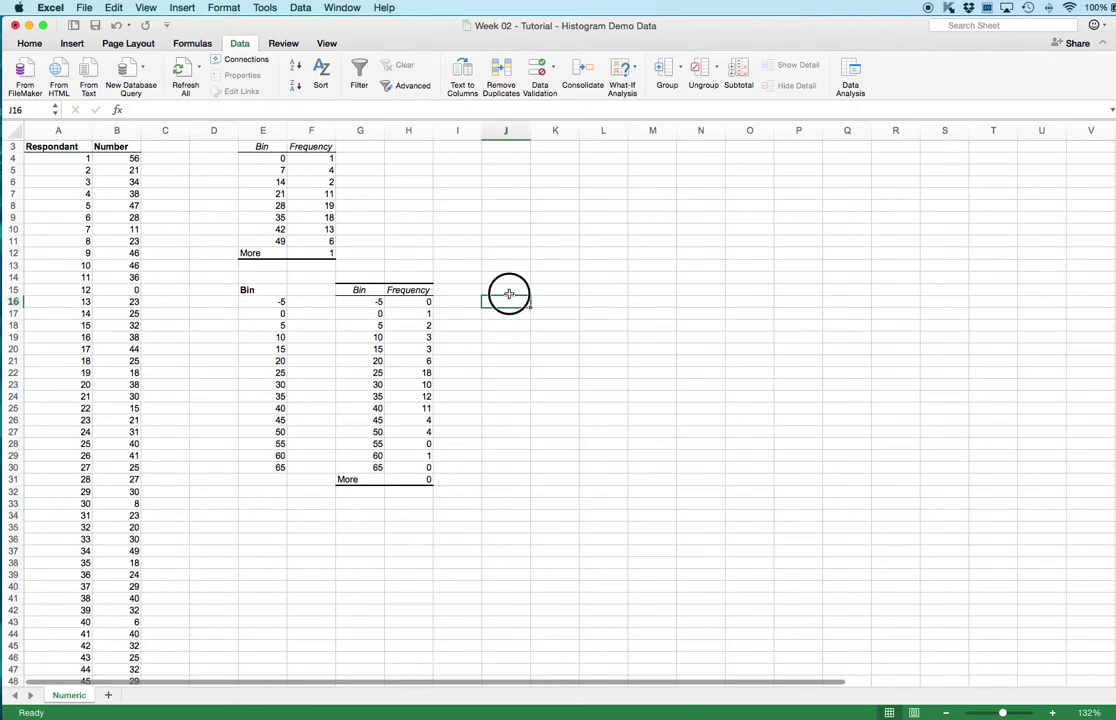
{"action": "left_click", "coordinate": [501, 289]}
{"action": "type", "text": "Slightly Adjusted Bins"}
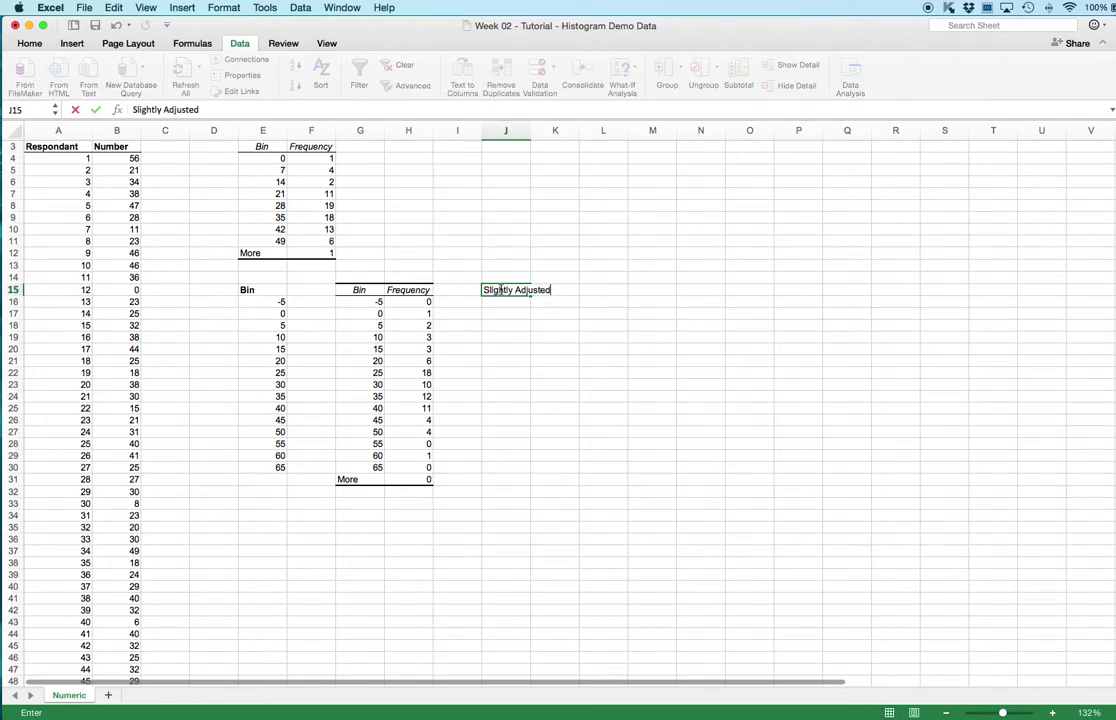
{"action": "key", "text": "Return"}
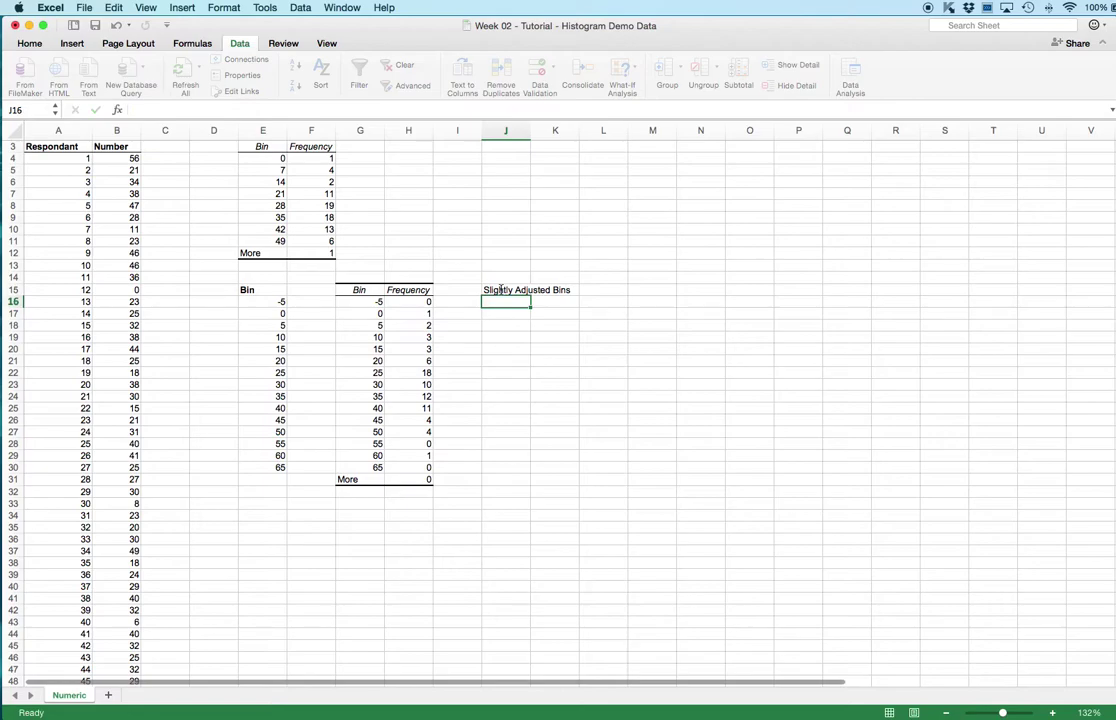
{"action": "left_click", "coordinate": [501, 290]}
{"action": "key", "text": "super+b"}
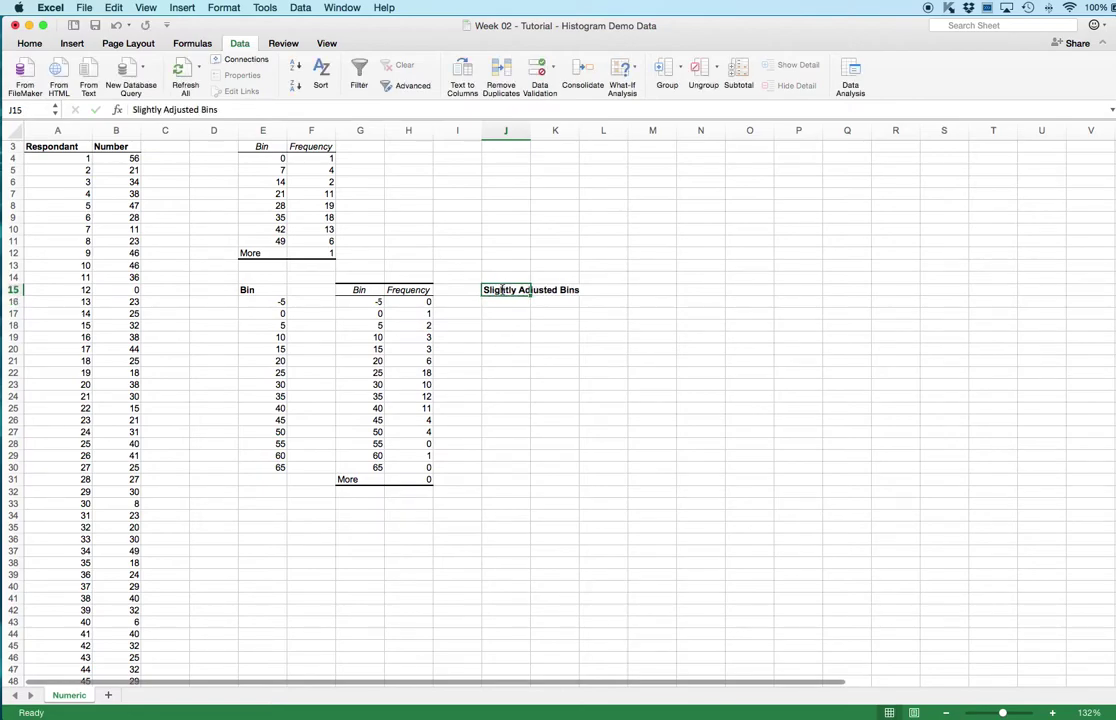
{"action": "double_click", "coordinate": [531, 130]}
{"action": "left_click", "coordinate": [560, 360]}
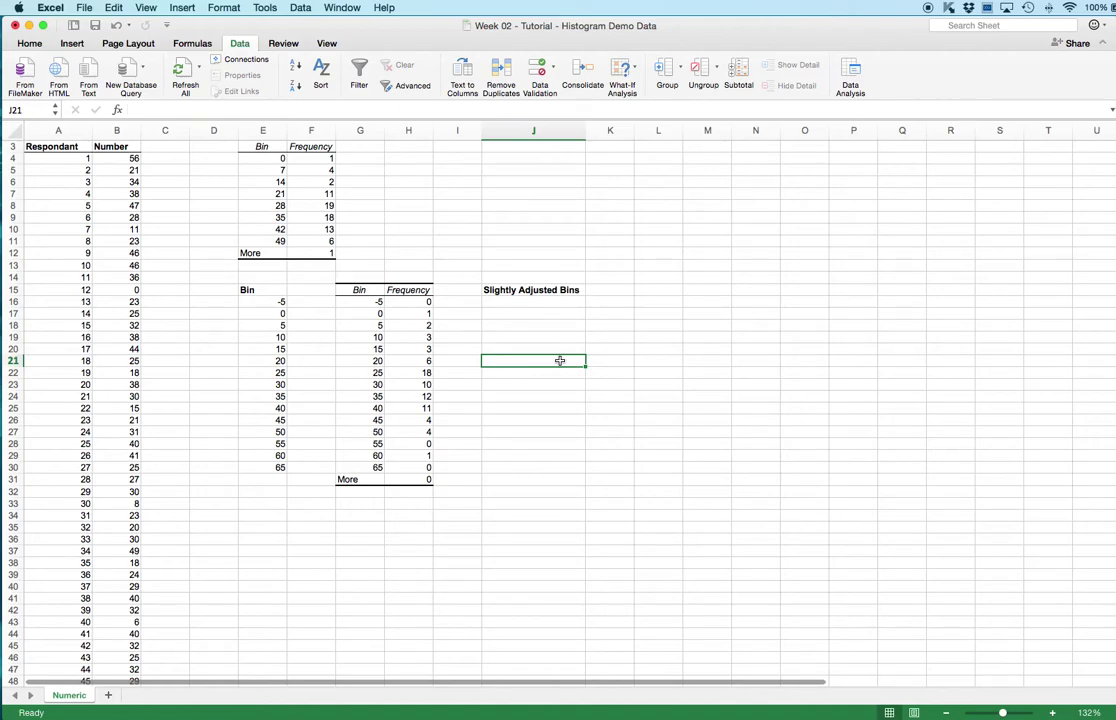
Enter -5.1 in J16 and -0.1 in J17, and extend the series down to 64.9 in J30.
{"action": "left_click", "coordinate": [529, 302]}
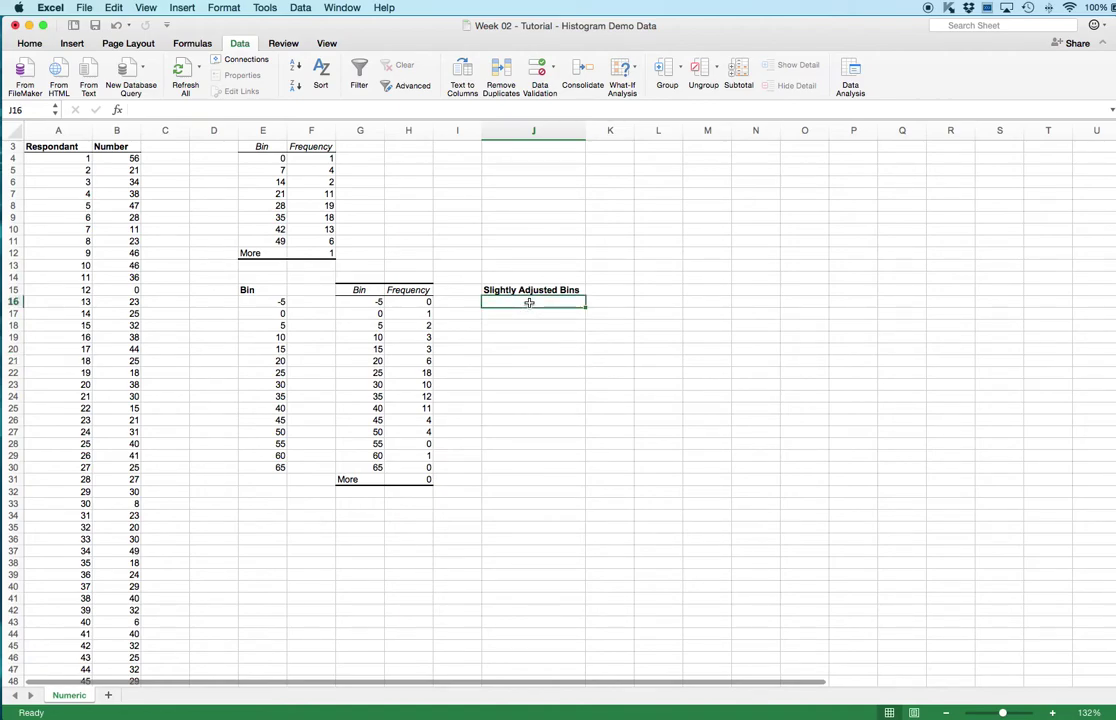
{"action": "type", "text": "-"}
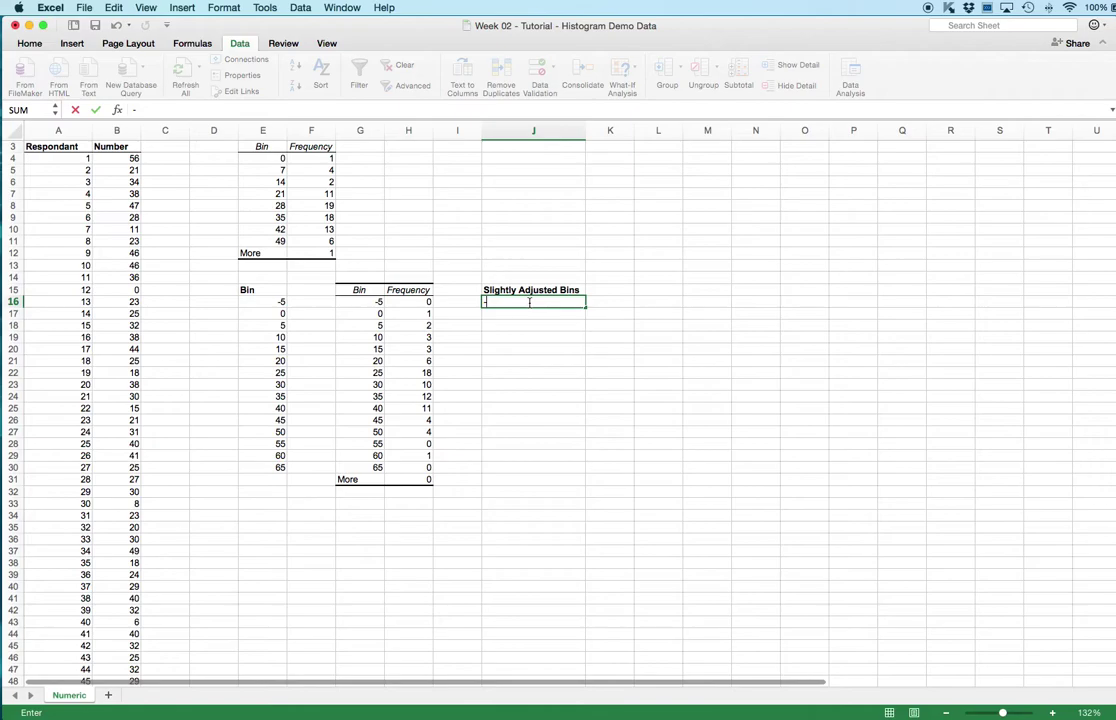
{"action": "type", "text": "5.1"}
{"action": "key", "text": "Return"}
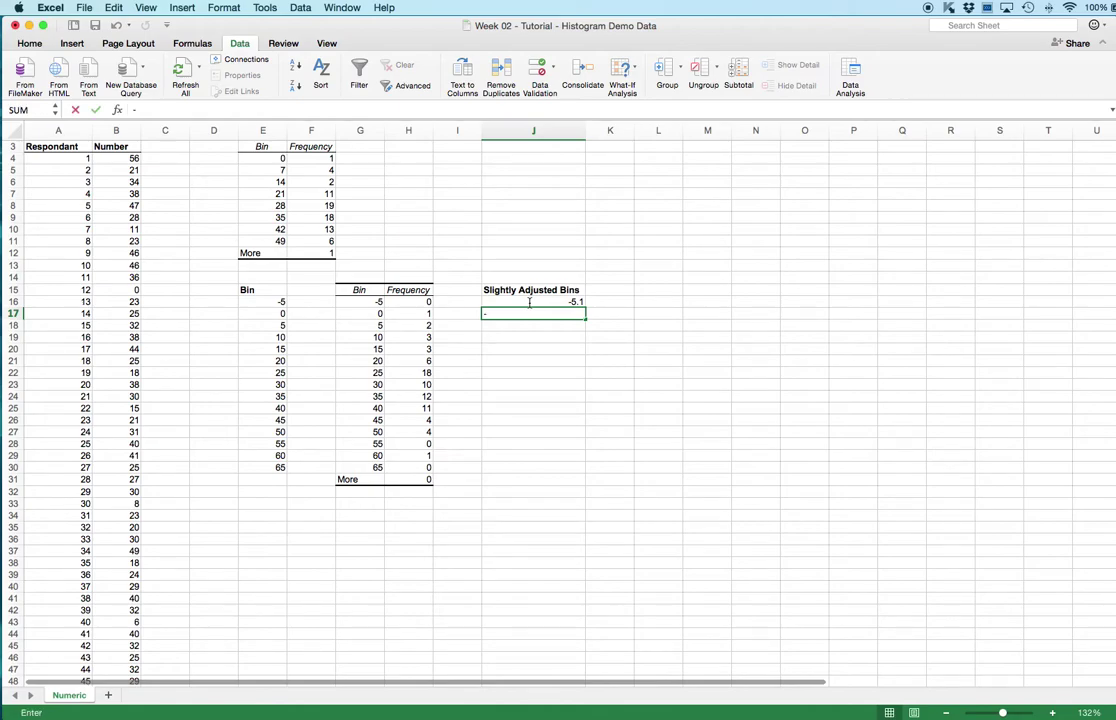
{"action": "type", "text": "-"}
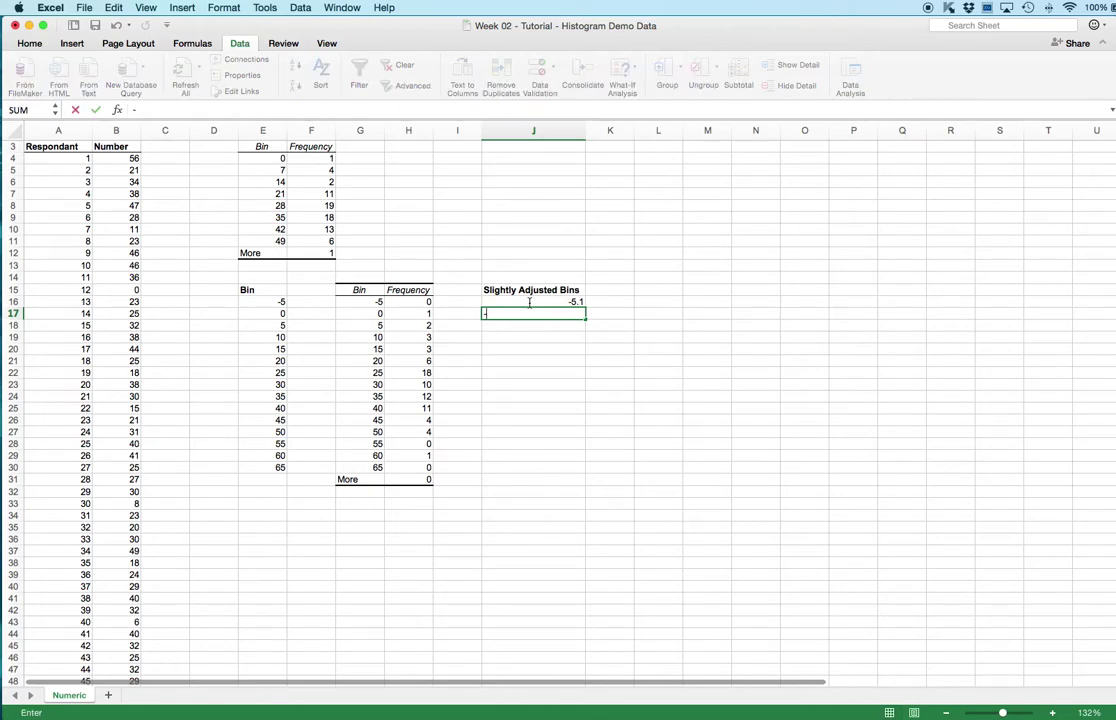
{"action": "type", "text": ".1"}
{"action": "key", "text": "Return"}
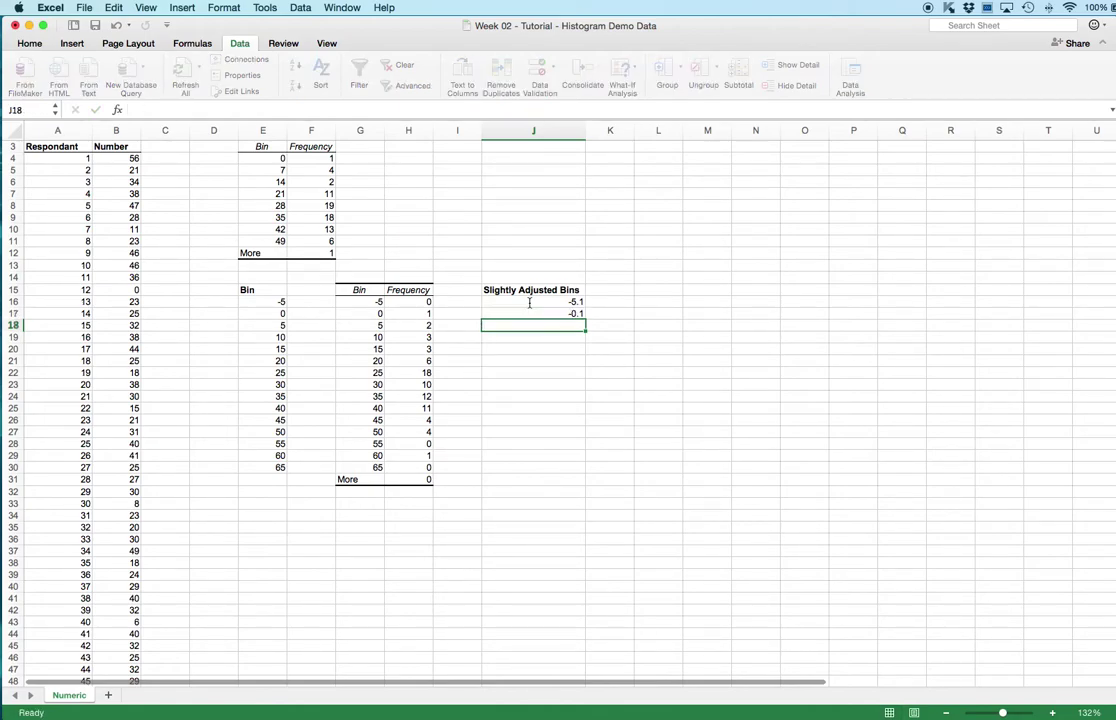
{"action": "left_click_drag", "start_coordinate": [530, 302], "coordinate": [584, 475]}
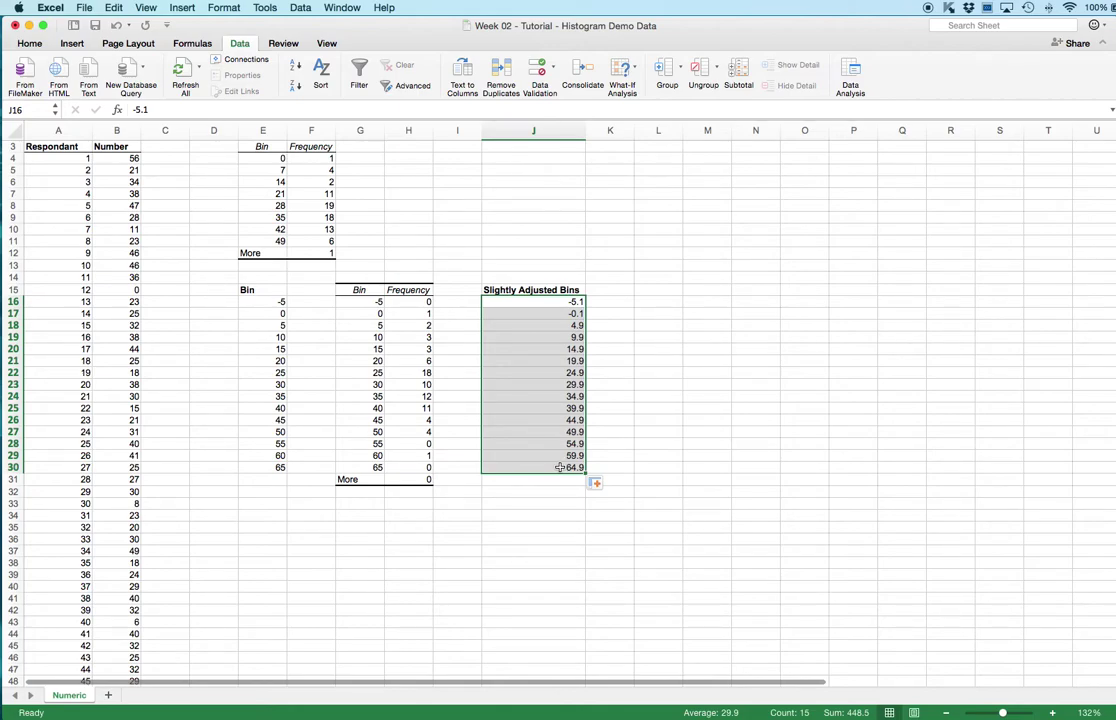
{"action": "left_click", "coordinate": [540, 499]}
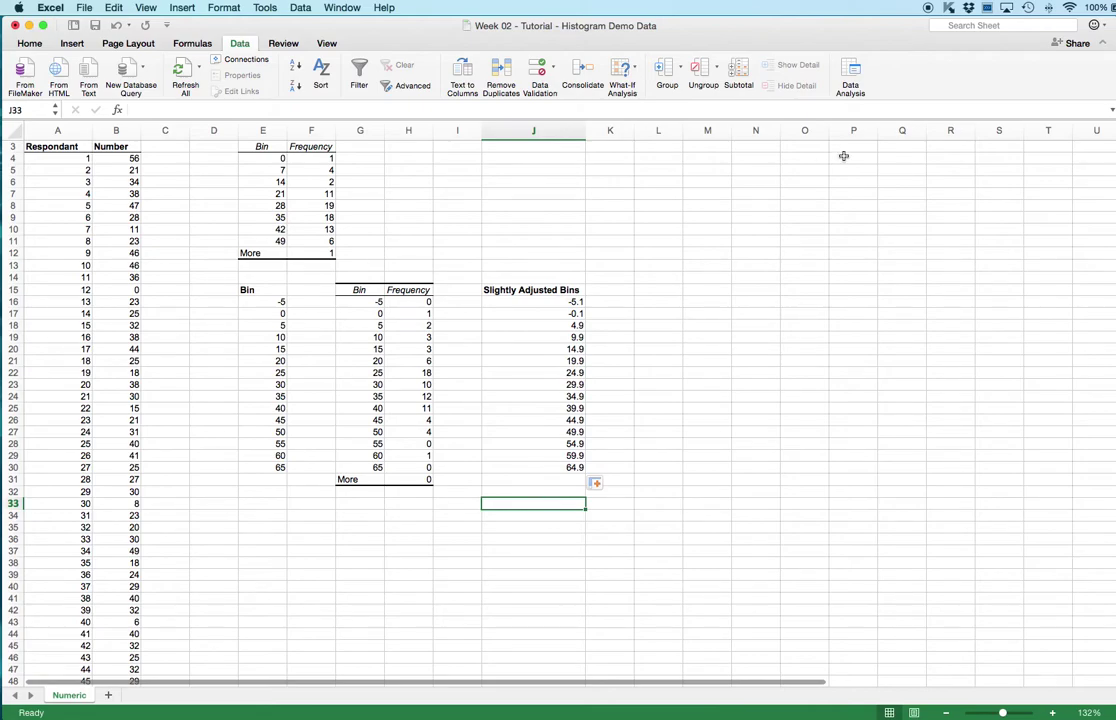
Start the Histogram analysis tool again and replace its bin range with the adjusted bins in J15:J30.
{"action": "left_click", "coordinate": [850, 75]}
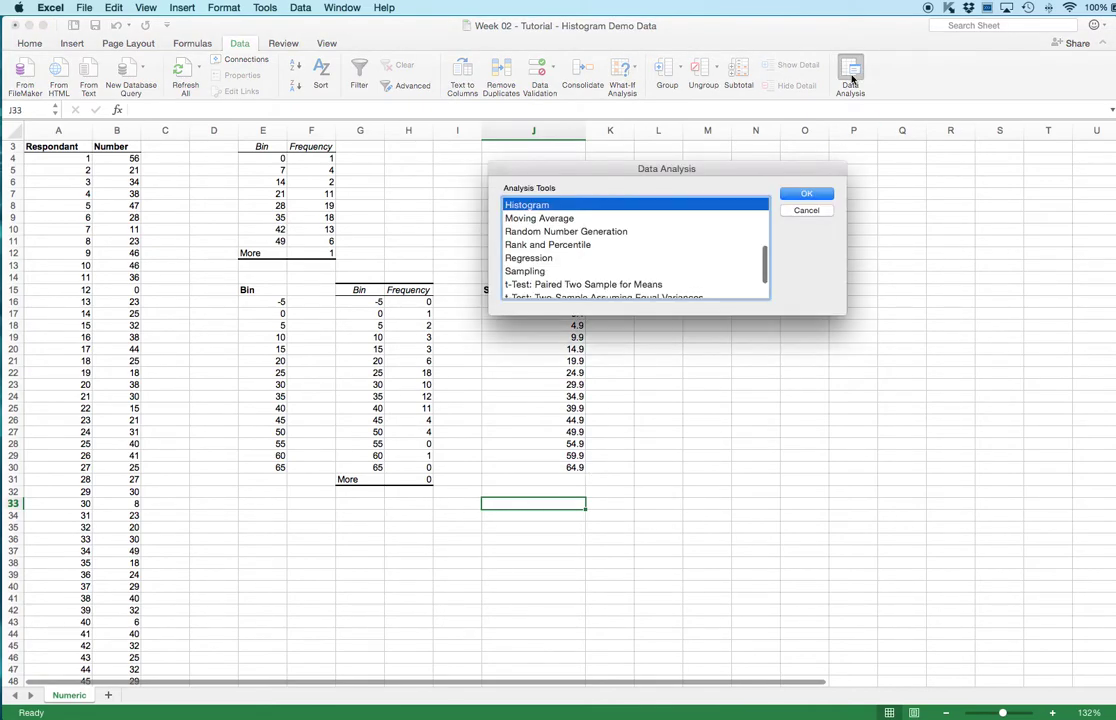
{"action": "left_click", "coordinate": [805, 193]}
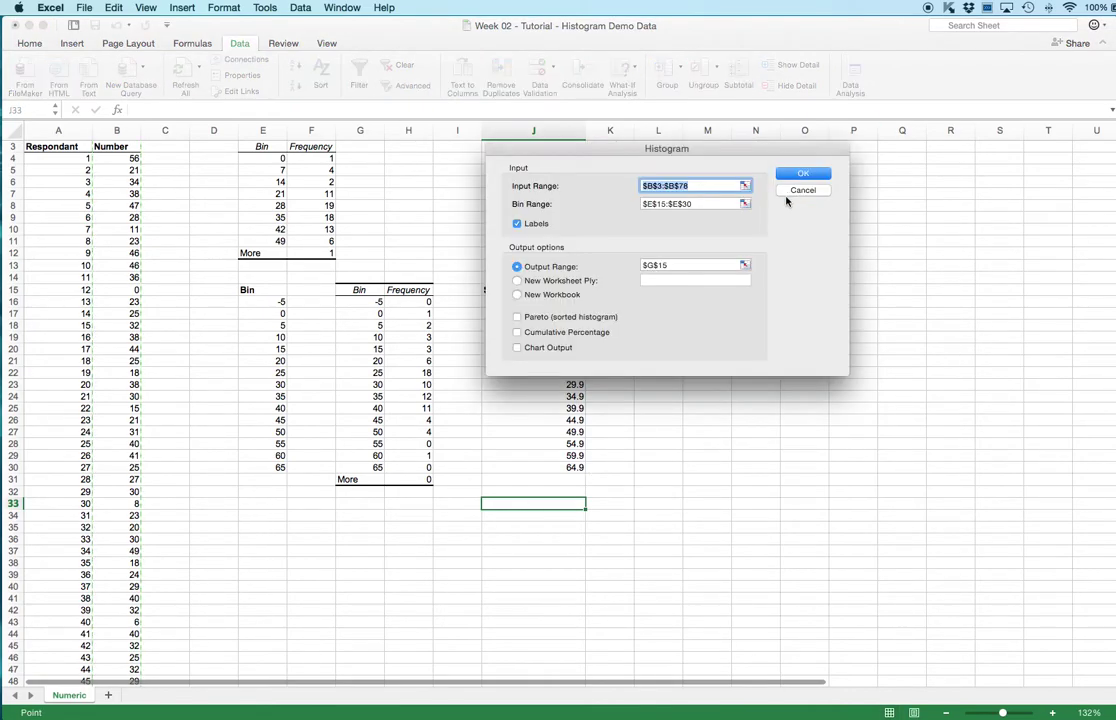
{"action": "left_click_drag", "start_coordinate": [777, 152], "coordinate": [1009, 149]}
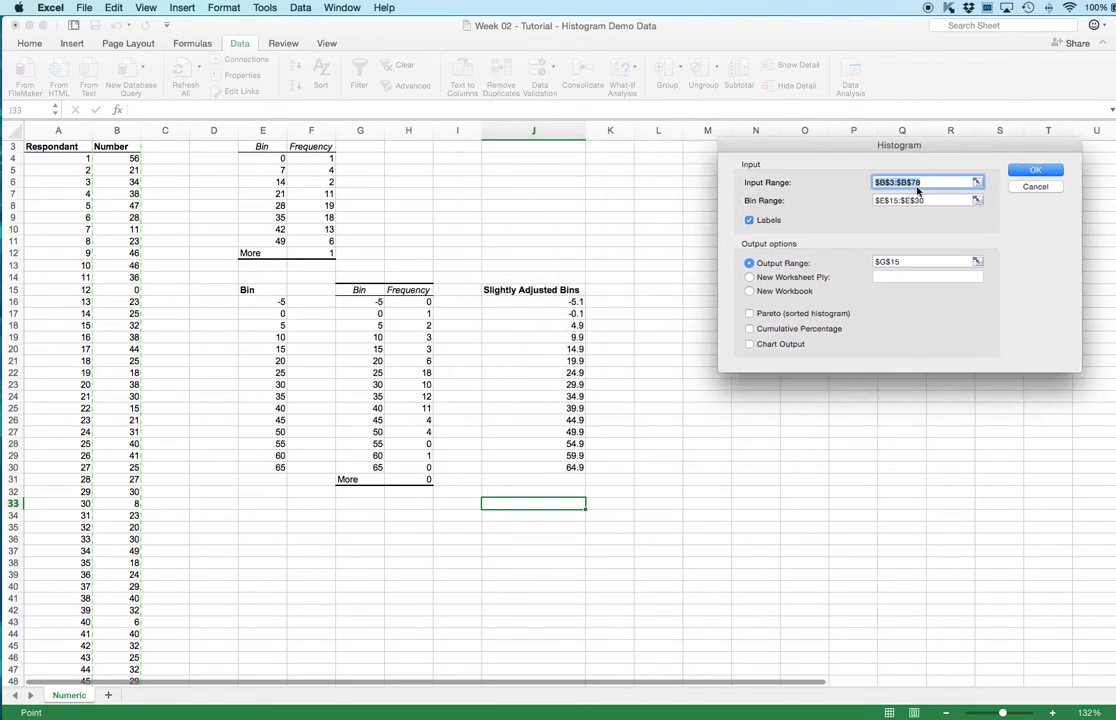
{"action": "key", "text": "Tab"}
{"action": "key", "text": "BackSpace"}
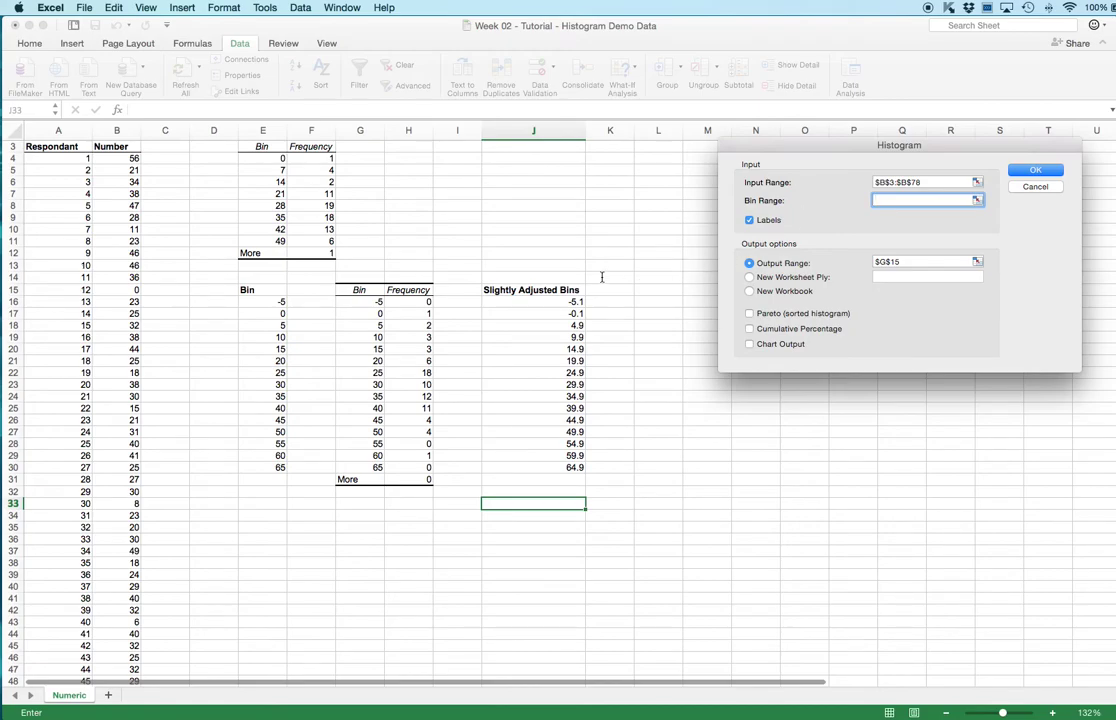
{"action": "left_click_drag", "start_coordinate": [533, 291], "coordinate": [553, 471]}
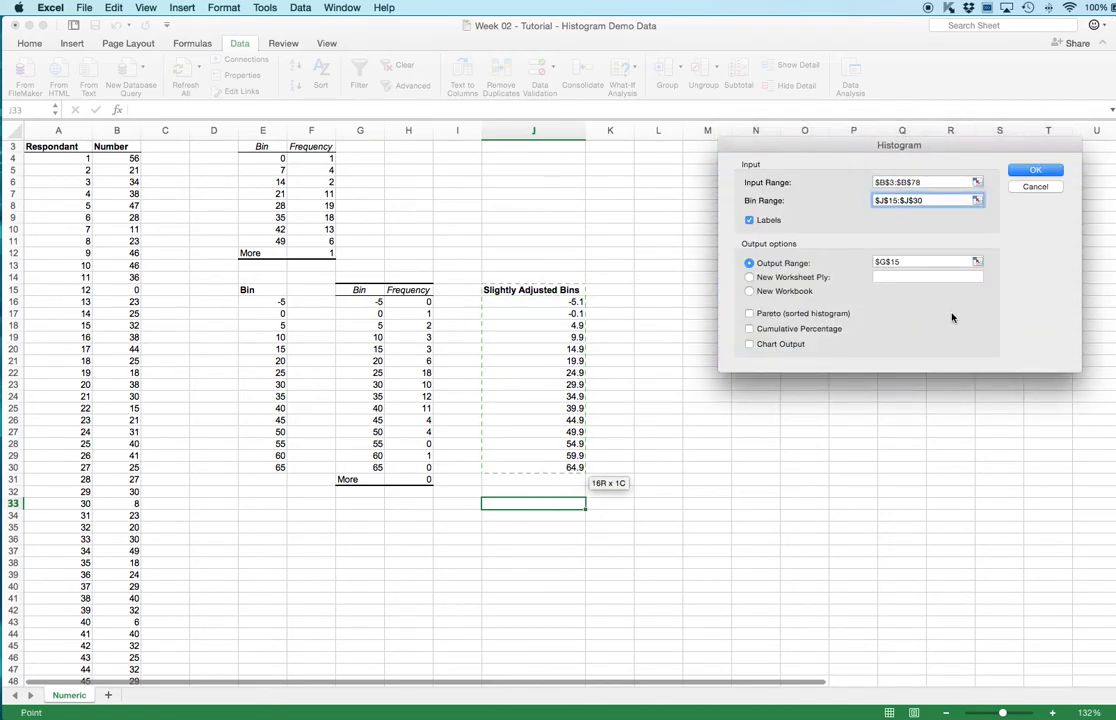
Set the output range to cell K15, enable Chart Output, and generate the adjusted-bin frequency table with its histogram chart.
{"action": "double_click", "coordinate": [905, 261]}
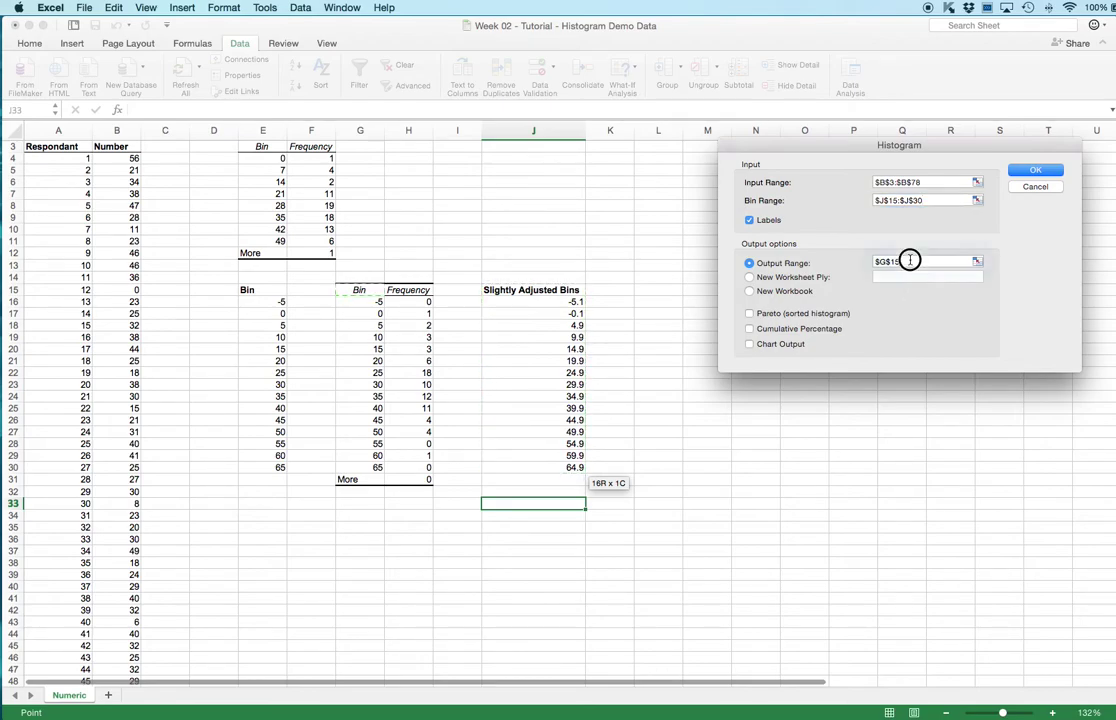
{"action": "key", "text": "BackSpace"}
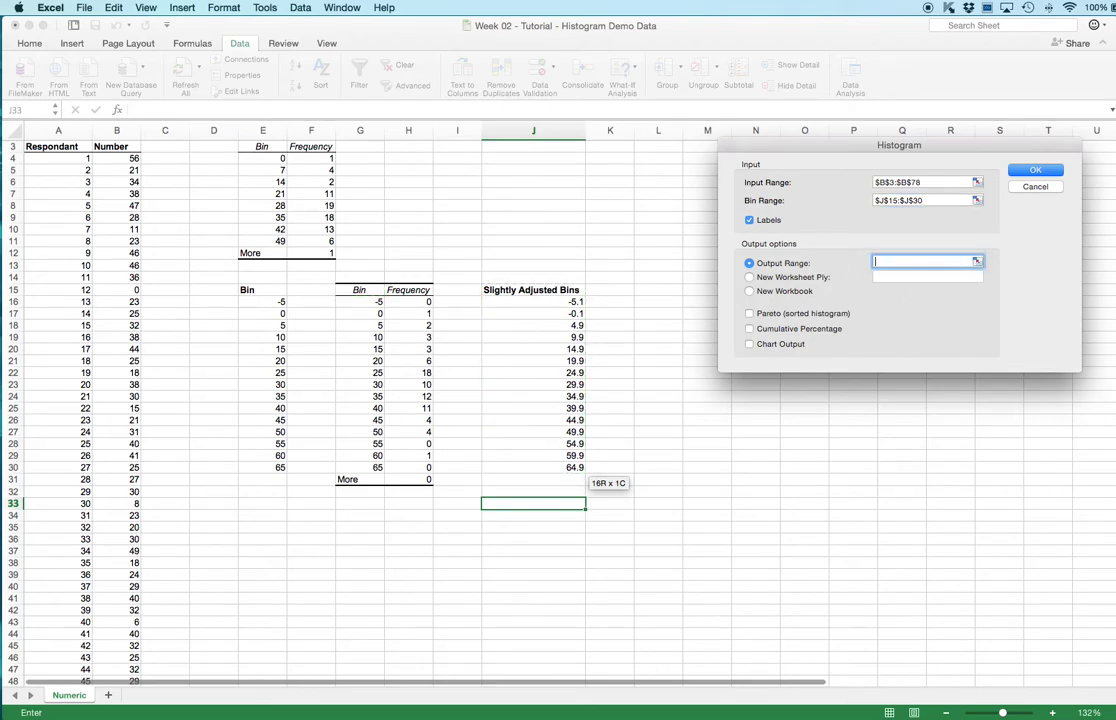
{"action": "left_click", "coordinate": [615, 289]}
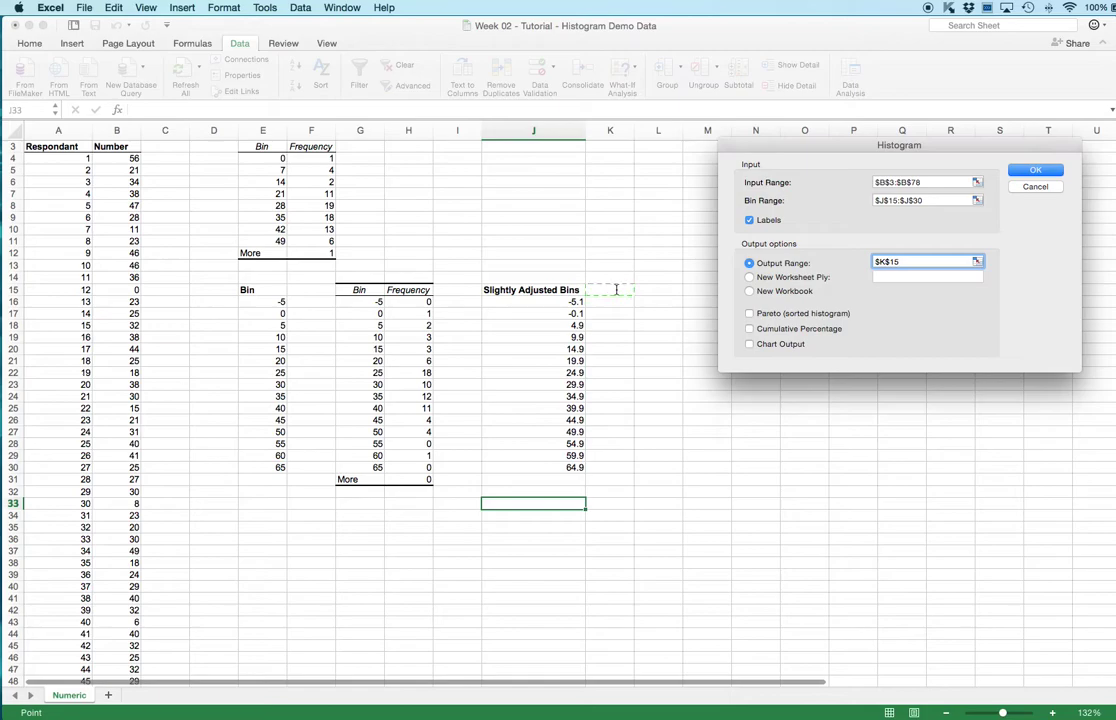
{"action": "left_click", "coordinate": [750, 344]}
{"action": "left_click", "coordinate": [1033, 172]}
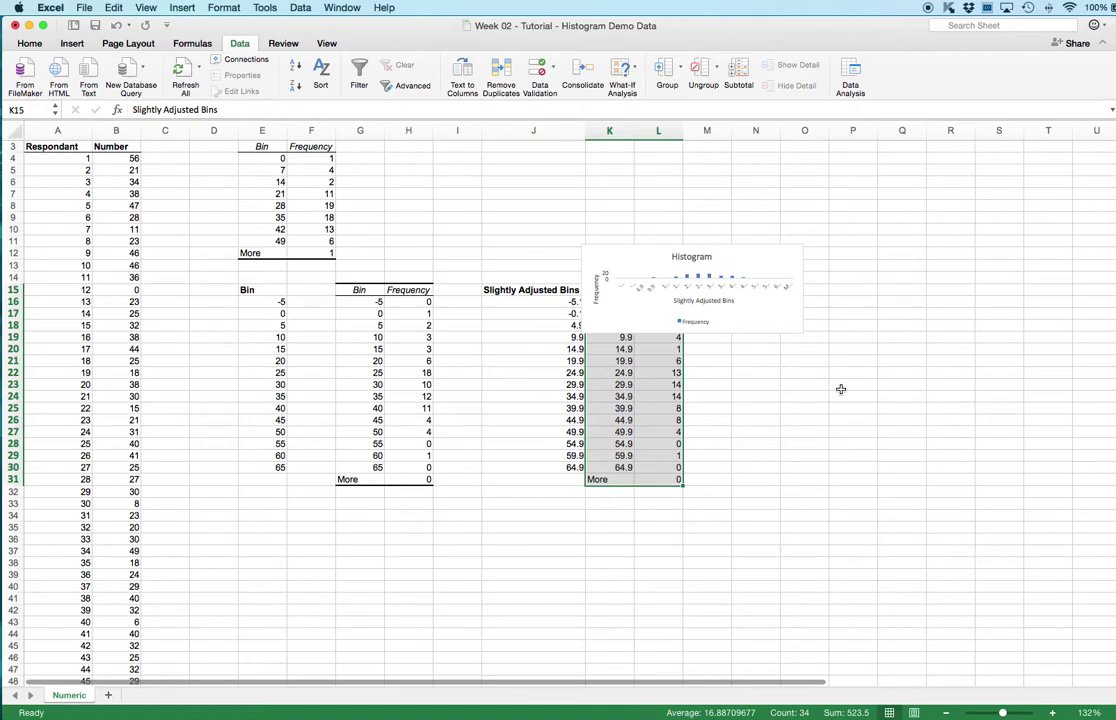
Move the histogram chart clear of the adjusted-bin table to the first rows beside it, and enlarge it so the bars are readable.
{"action": "scroll", "coordinate": [840, 389], "scroll_direction": "right", "scroll_amount": 10}
{"action": "scroll", "coordinate": [840, 389], "scroll_direction": "up", "scroll_amount": 2}
{"action": "scroll", "coordinate": [840, 389], "scroll_direction": "left", "scroll_amount": 5}
{"action": "left_click", "coordinate": [565, 285]}
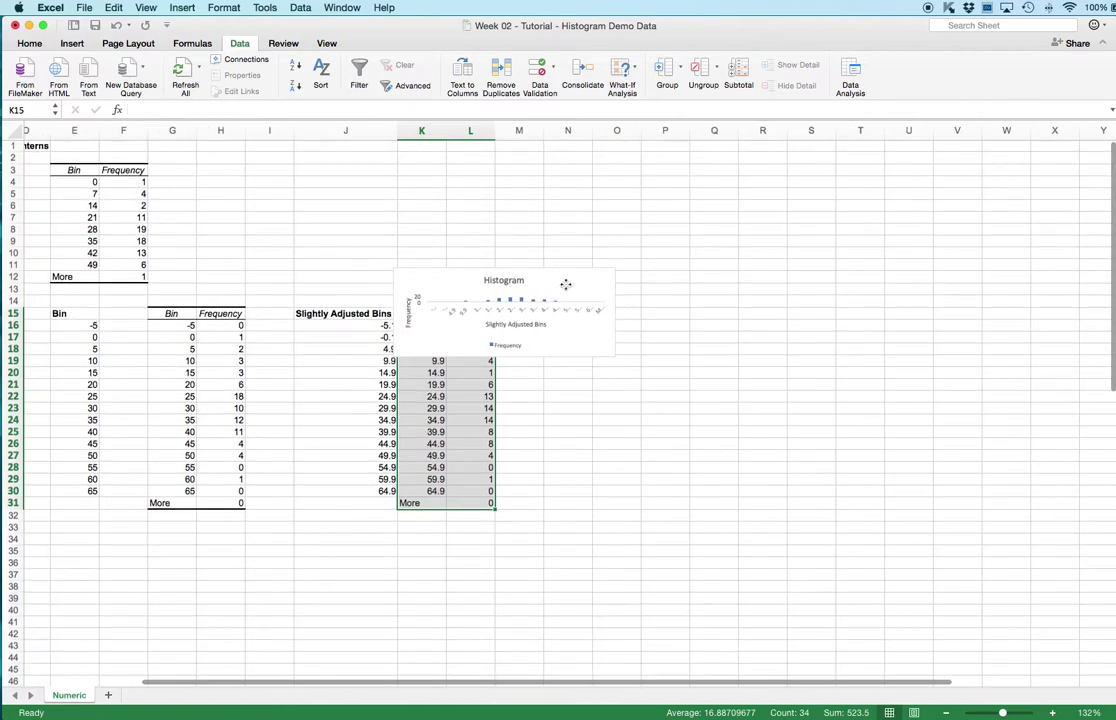
{"action": "left_click_drag", "start_coordinate": [560, 281], "coordinate": [760, 151]}
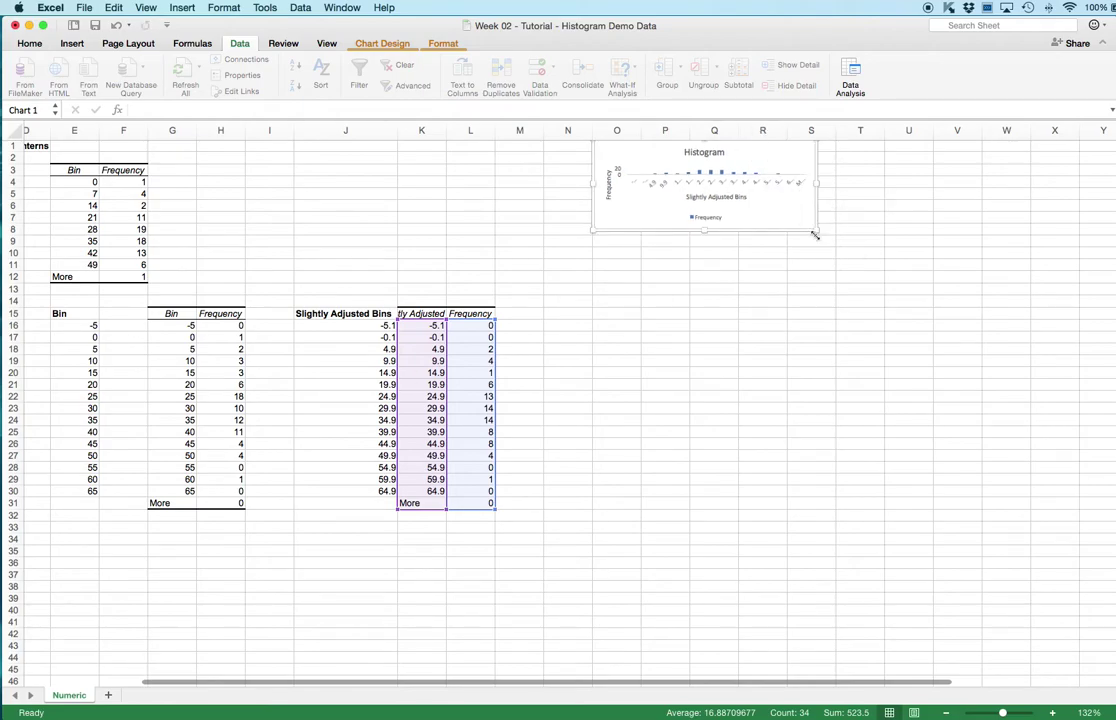
{"action": "left_click_drag", "start_coordinate": [815, 234], "coordinate": [929, 366]}
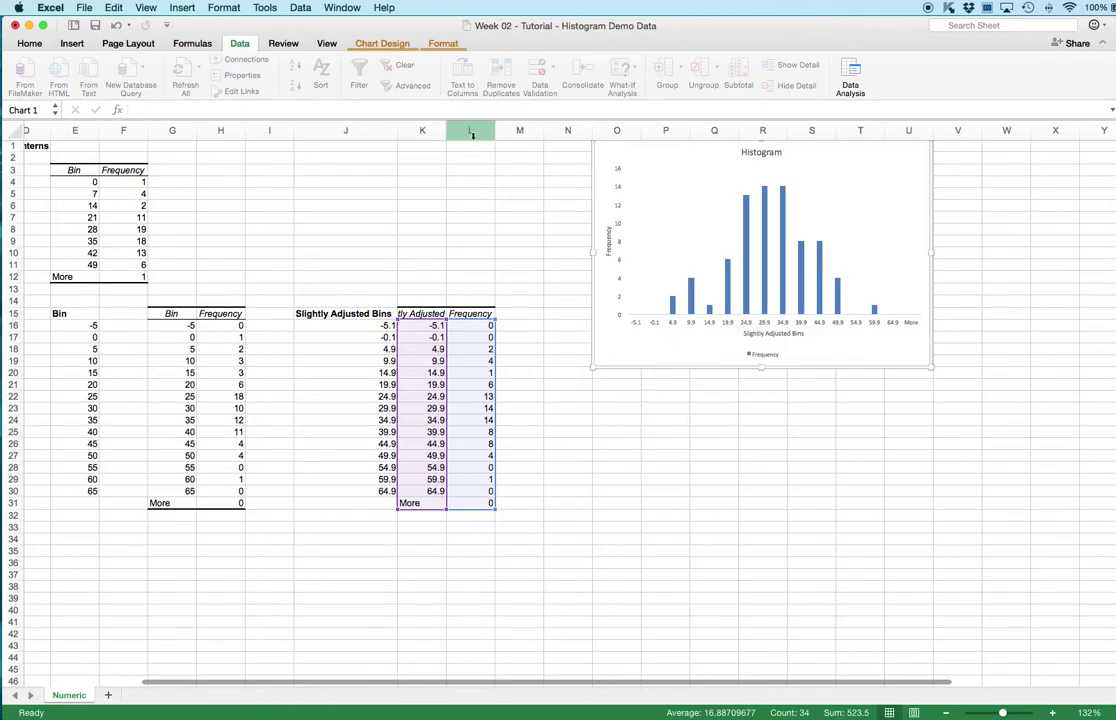
Widen column K so the "Slightly Adjusted Bins" heading in K15 fits completely.
{"action": "left_click_drag", "start_coordinate": [445, 126], "coordinate": [494, 126]}
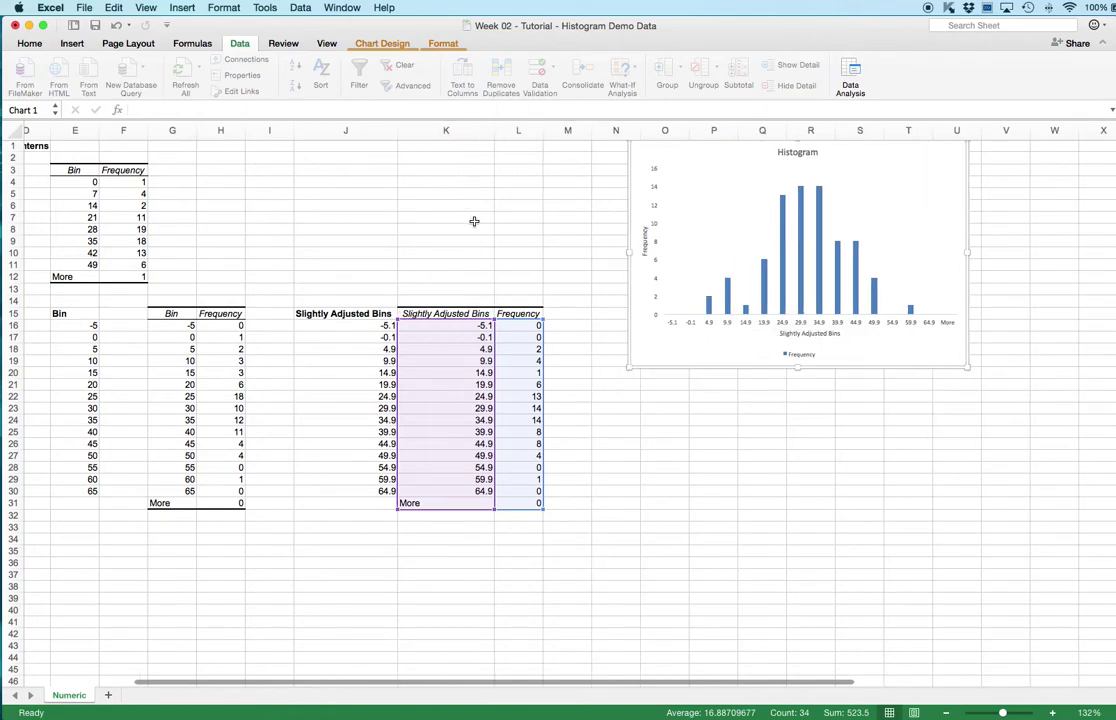
{"action": "left_click", "coordinate": [473, 222]}
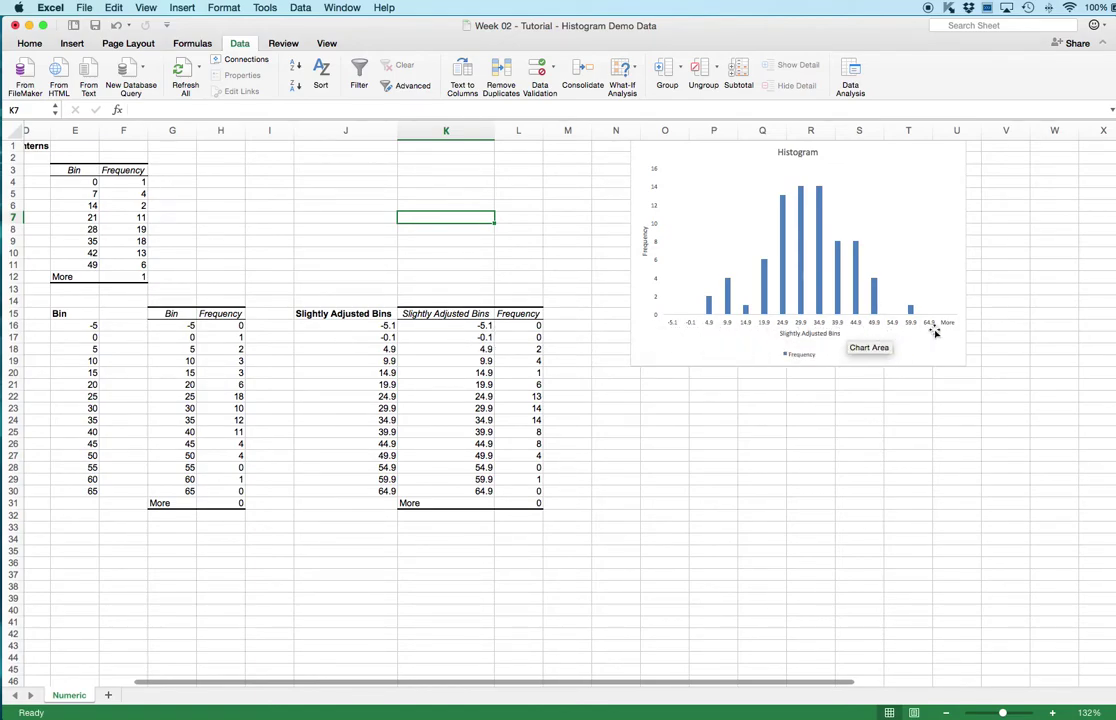
Review the adjusted bins in K15:K31 and compare row 17 of the width-5 and adjusted-bin tables across G17:L17.
{"action": "left_click_drag", "start_coordinate": [446, 314], "coordinate": [440, 503]}
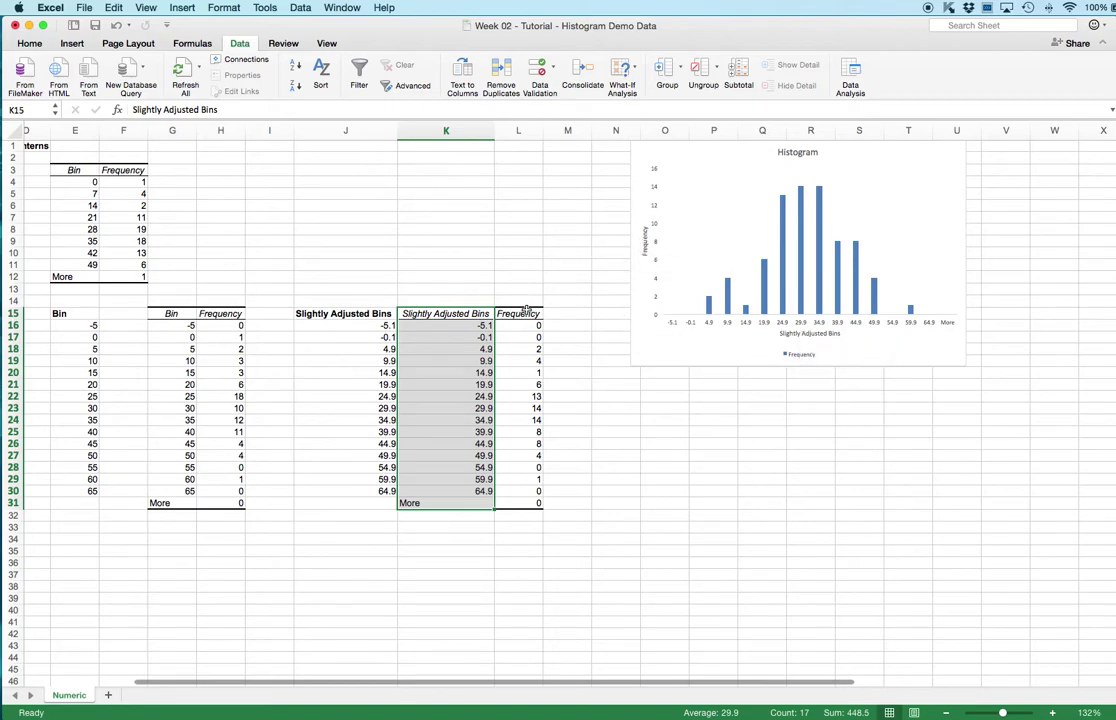
{"action": "left_click", "coordinate": [580, 467]}
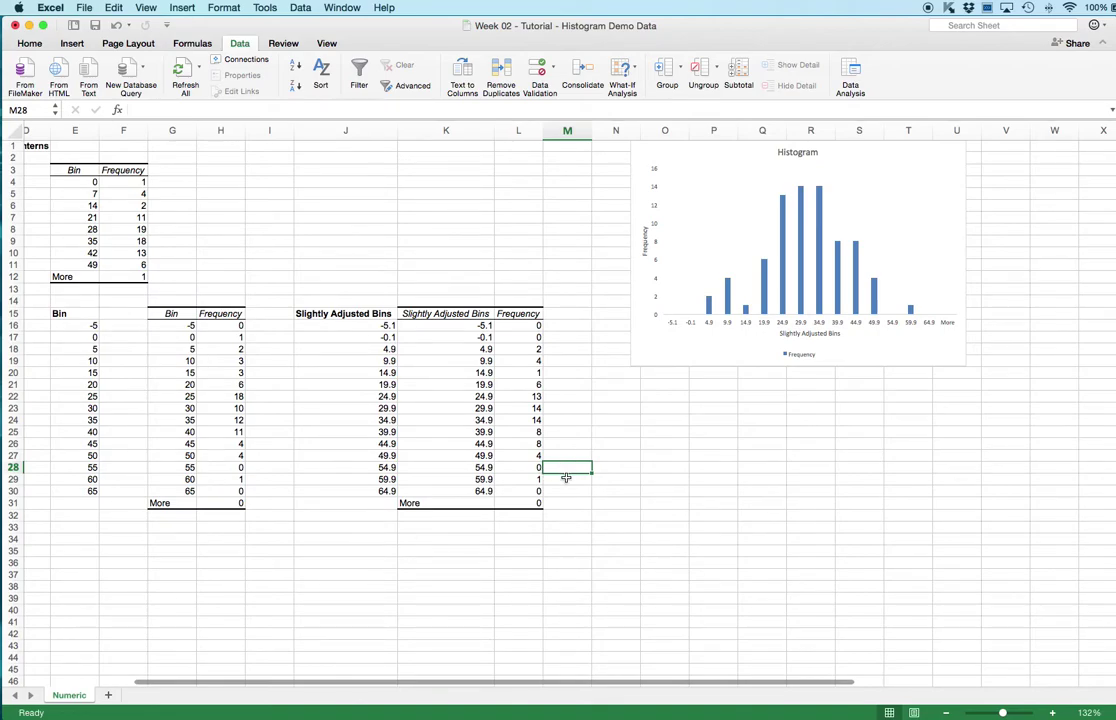
{"action": "left_click", "coordinate": [627, 455]}
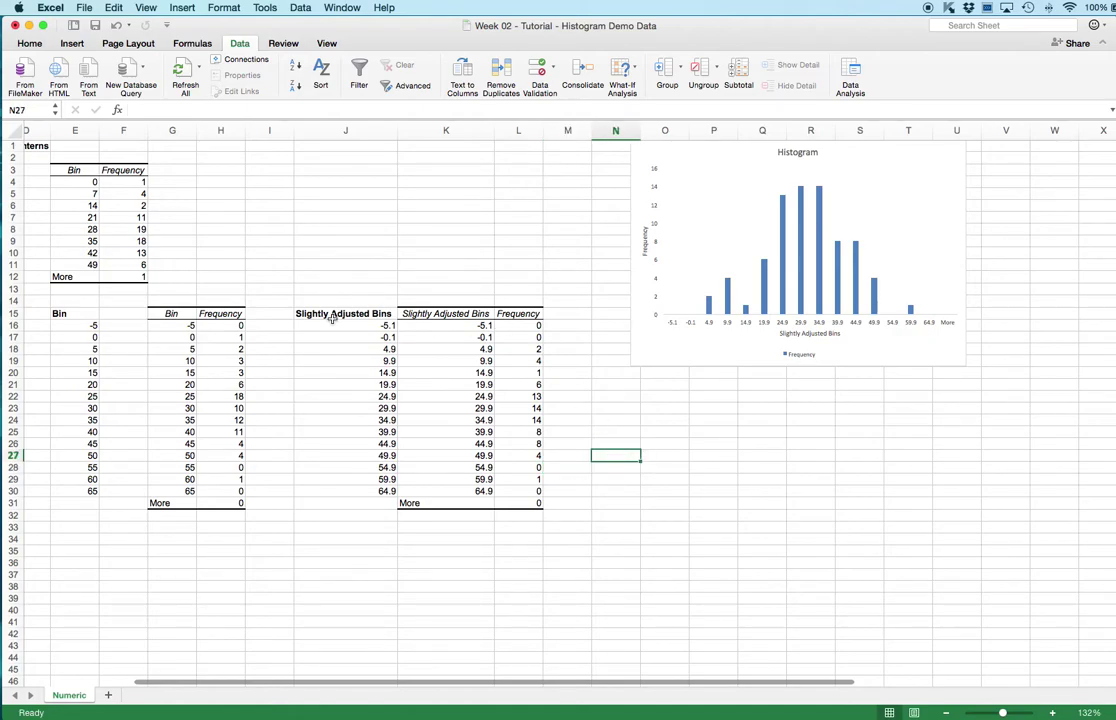
{"action": "left_click", "coordinate": [178, 338]}
{"action": "left_click_drag", "start_coordinate": [178, 338], "coordinate": [538, 342]}
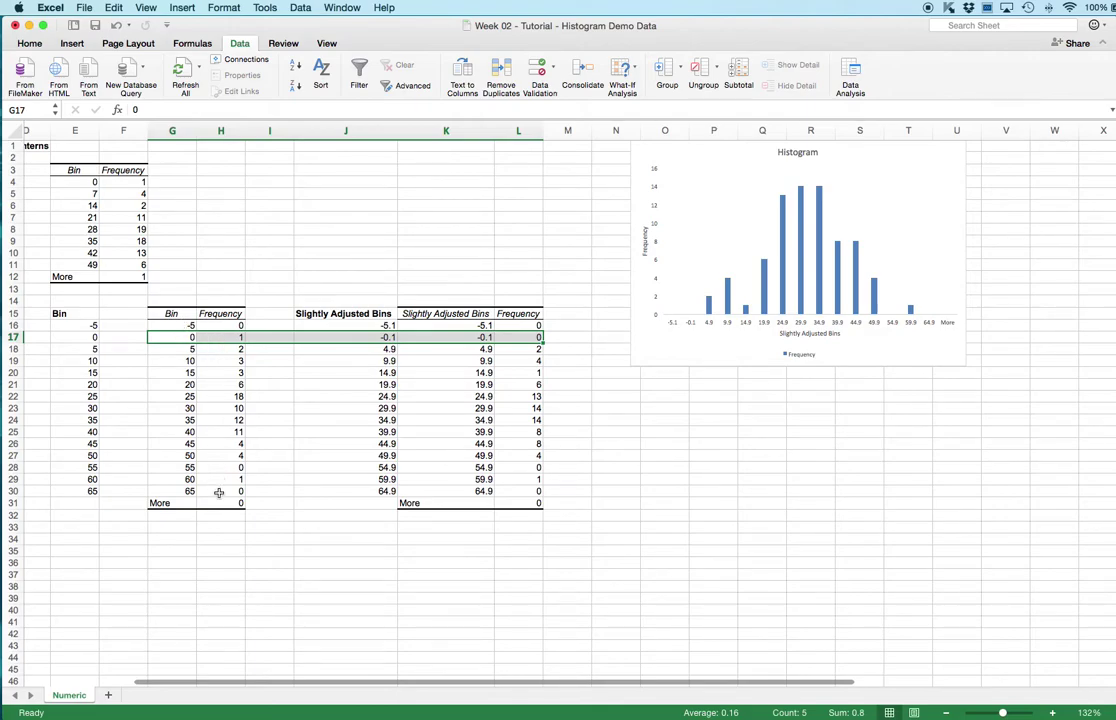
{"action": "left_click", "coordinate": [157, 565]}
Highlight the zero value of respondent 12 in cell B15 with a purple fill.
{"action": "scroll", "coordinate": [160, 567], "scroll_direction": "left", "scroll_amount": 4}
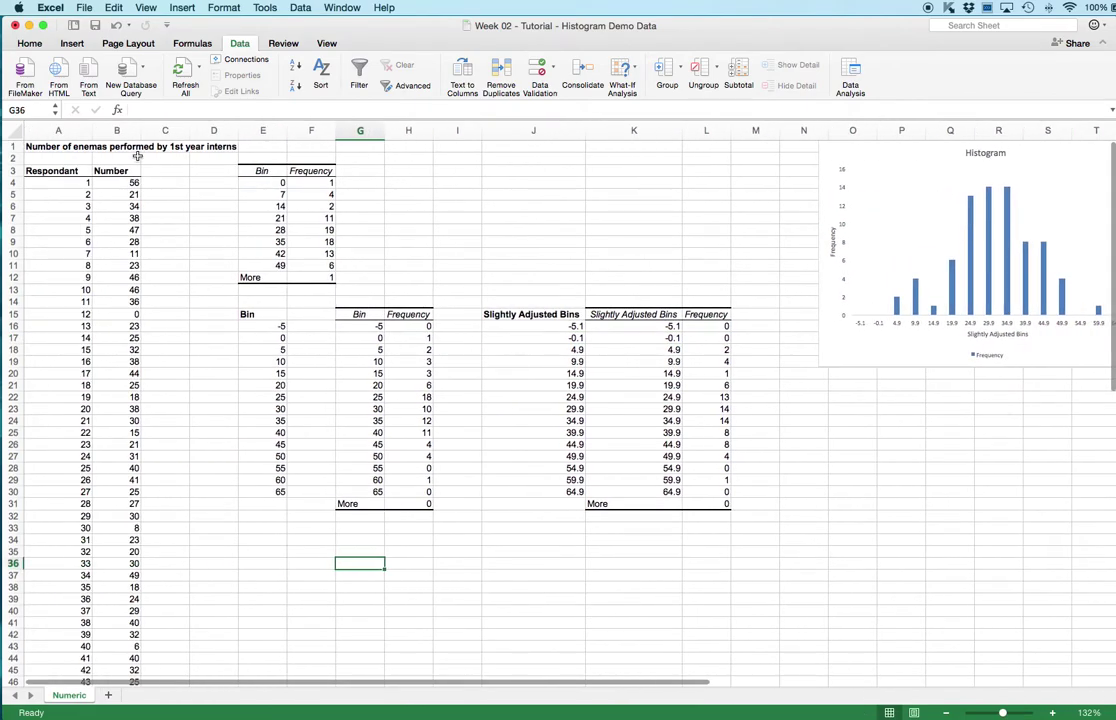
{"action": "left_click", "coordinate": [125, 314]}
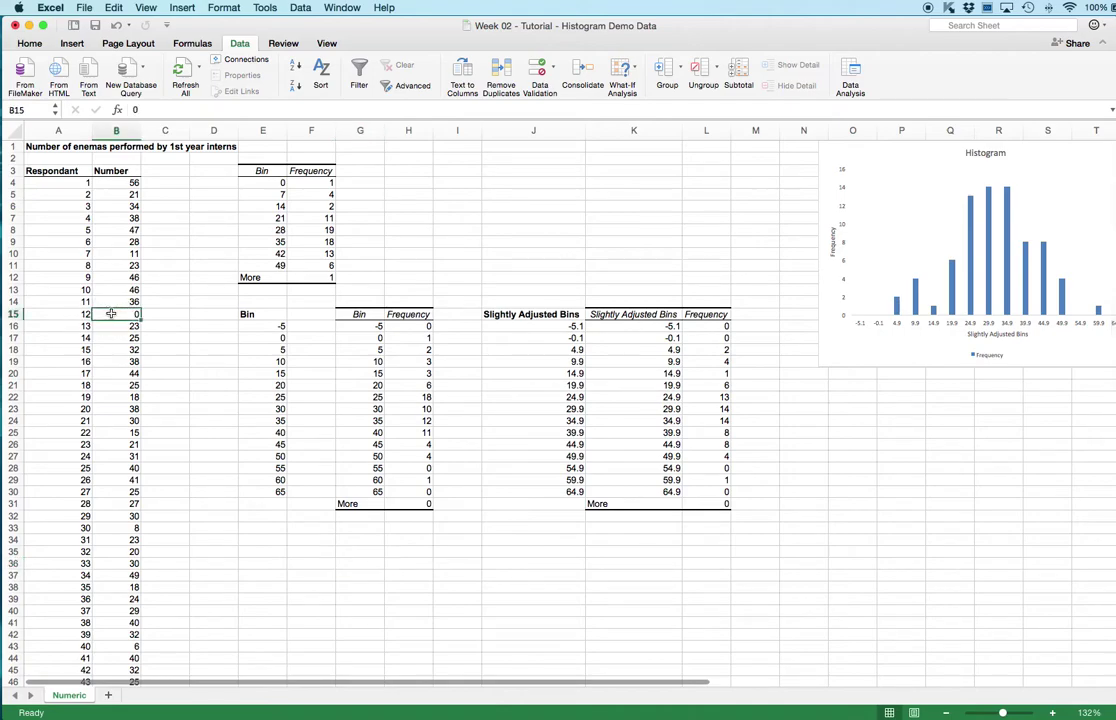
{"action": "left_click", "coordinate": [27, 43]}
{"action": "left_click", "coordinate": [214, 85]}
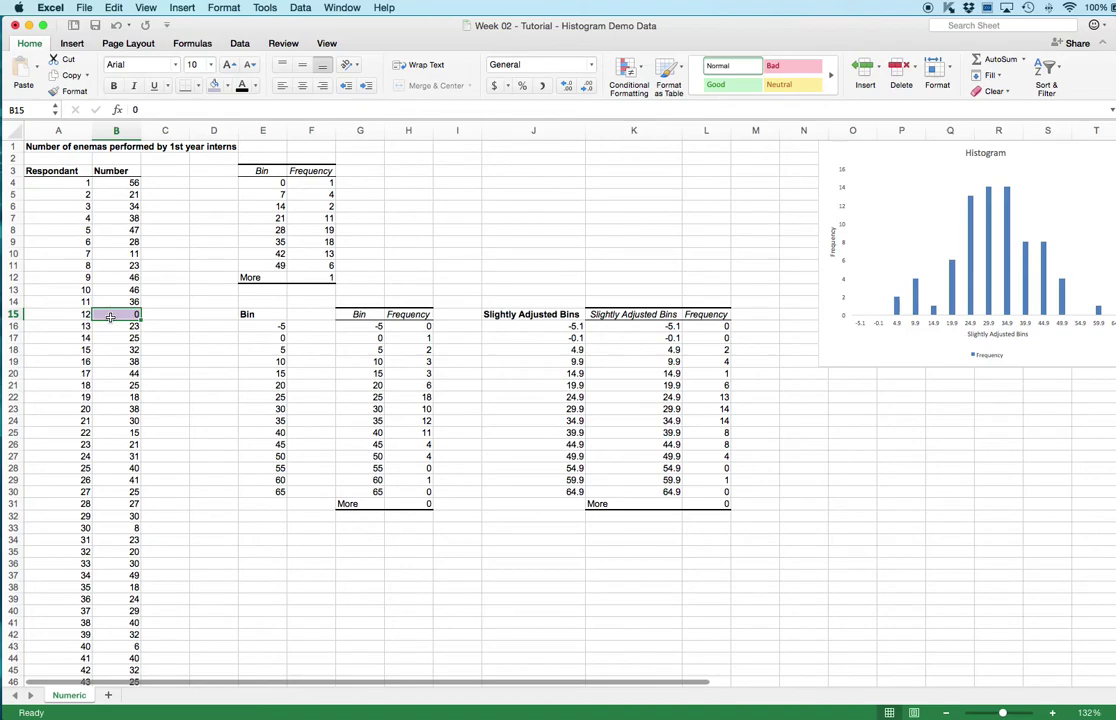
Examine how the highlighted zero is counted in G17:H17 and in row 17 of the adjusted-bin table.
{"action": "left_click", "coordinate": [363, 338]}
{"action": "left_click_drag", "start_coordinate": [363, 338], "coordinate": [404, 343]}
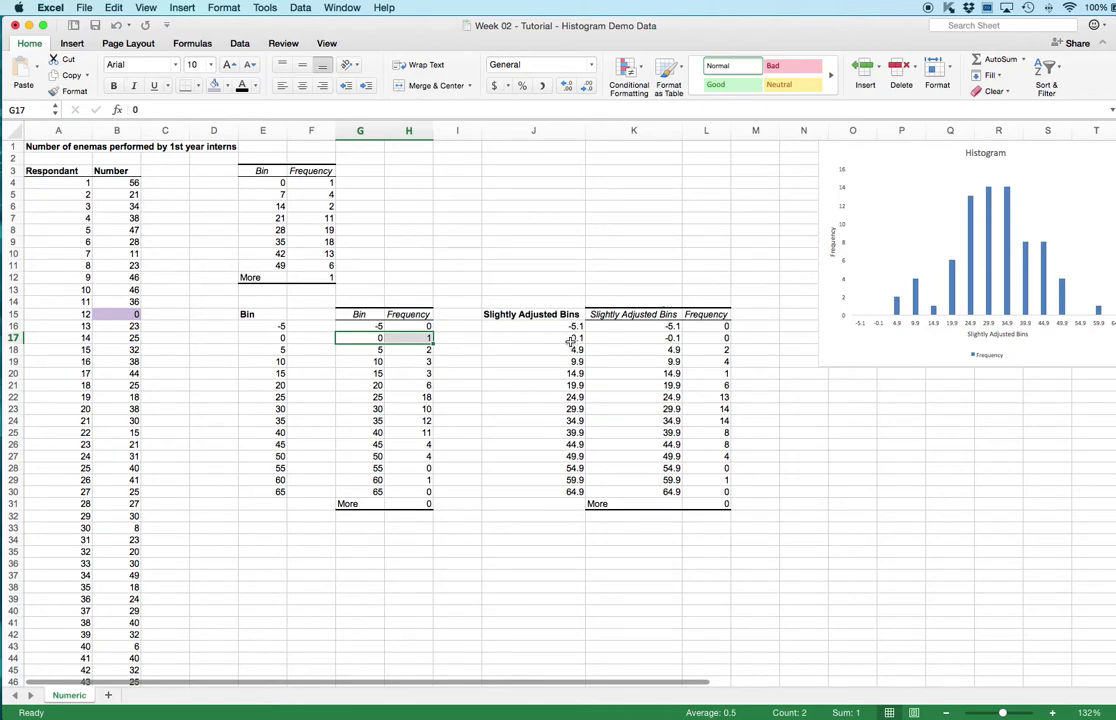
{"action": "left_click_drag", "start_coordinate": [358, 338], "coordinate": [710, 339]}
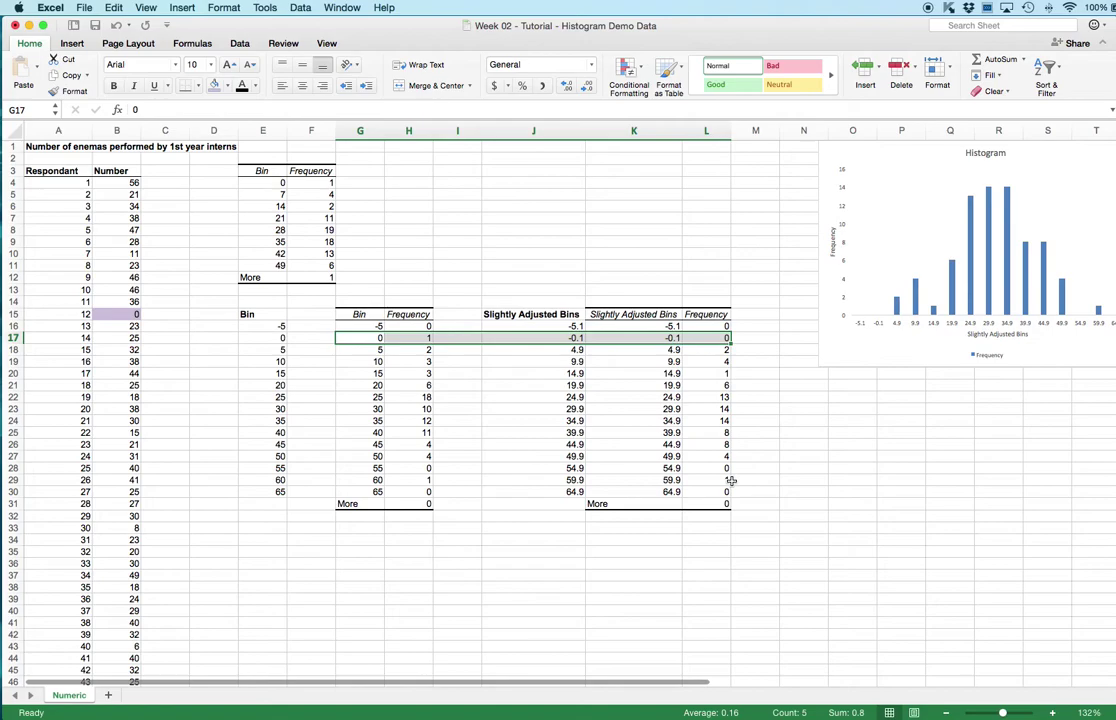
{"action": "left_click", "coordinate": [670, 599]}
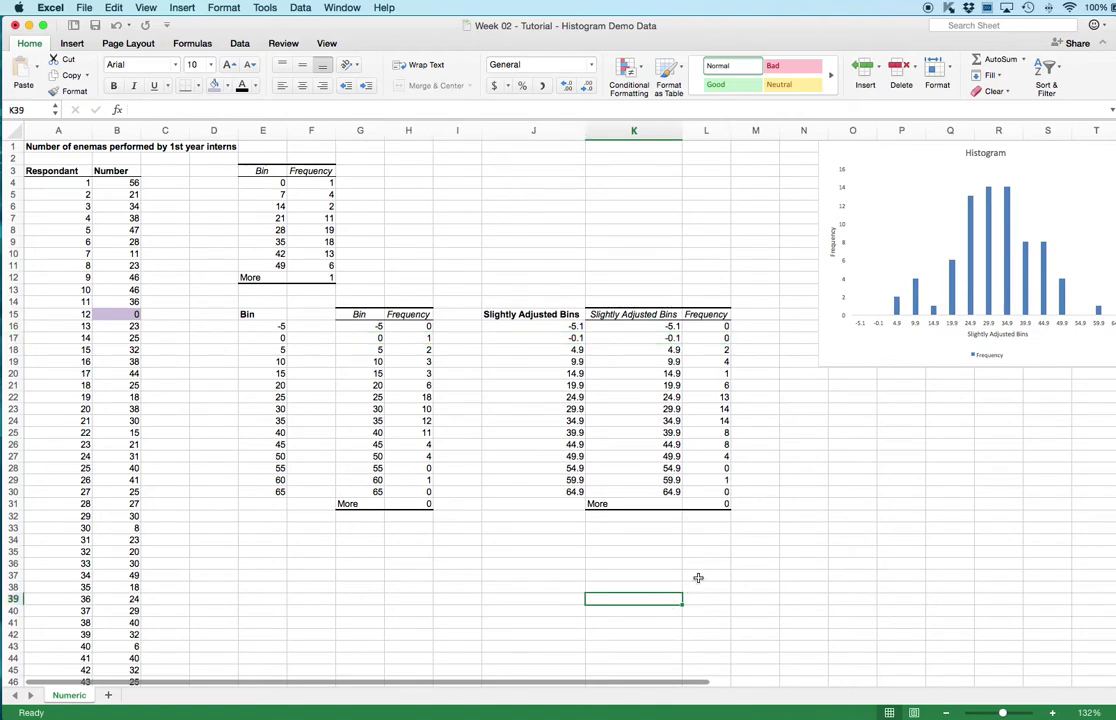
Set the histogram chart's legend position to Left.
{"action": "scroll", "coordinate": [698, 578], "scroll_direction": "right", "scroll_amount": 6}
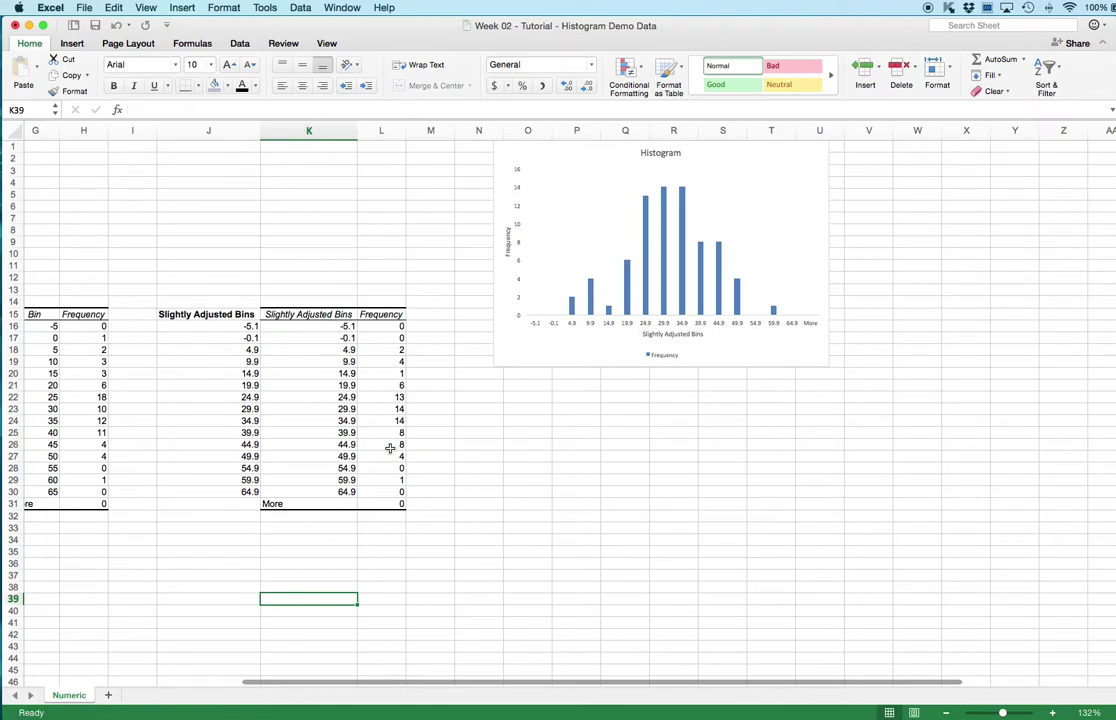
{"action": "mouse_move", "coordinate": [577, 308]}
{"action": "left_click", "coordinate": [669, 358]}
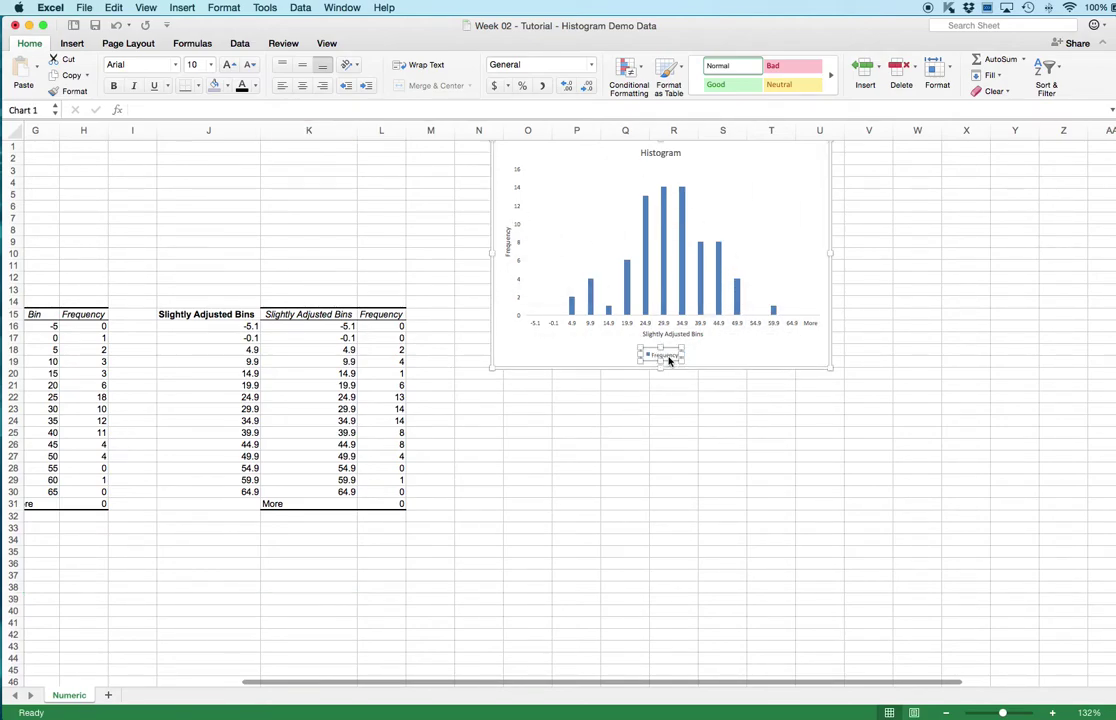
{"action": "double_click", "coordinate": [666, 353]}
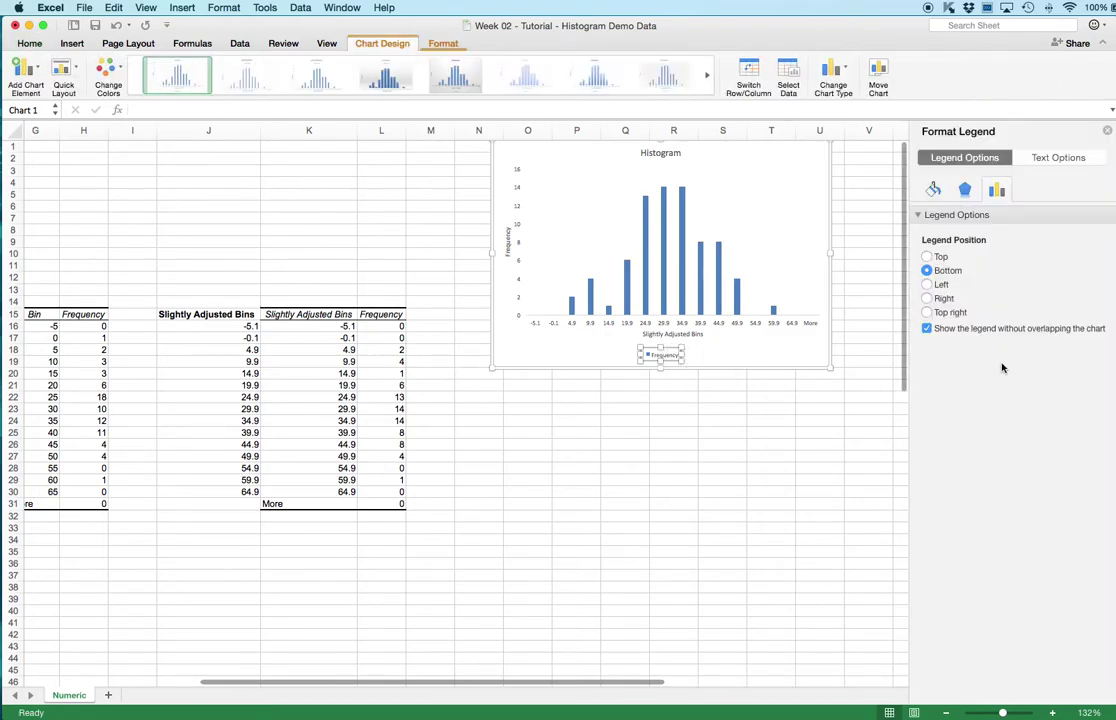
{"action": "left_click", "coordinate": [934, 299]}
{"action": "left_click", "coordinate": [928, 285]}
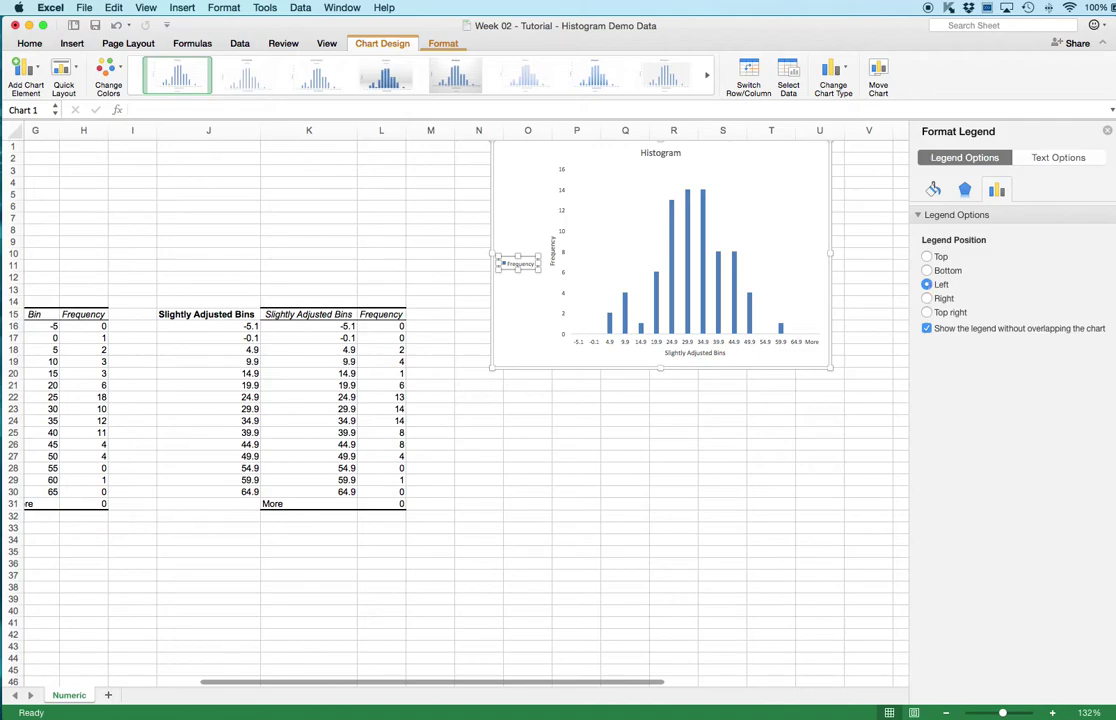
{"action": "left_click", "coordinate": [1107, 131]}
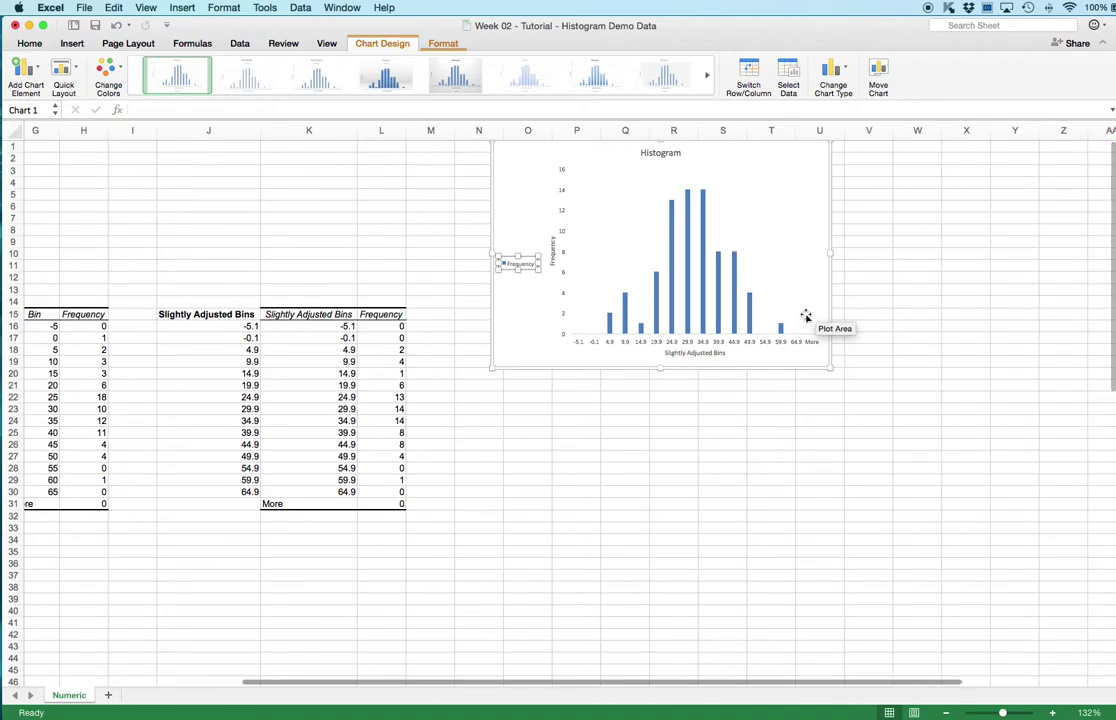
Delete the legend and the "Histogram" title from the chart.
{"action": "key", "text": "Delete"}
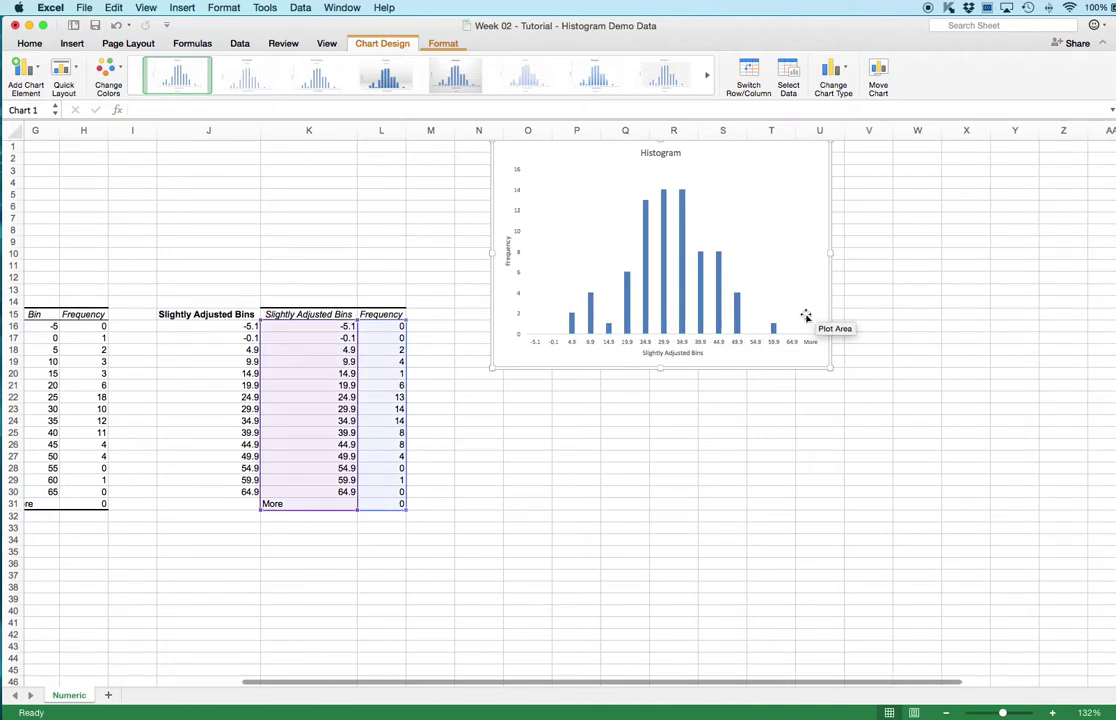
{"action": "left_click", "coordinate": [677, 160]}
{"action": "key", "text": "Delete"}
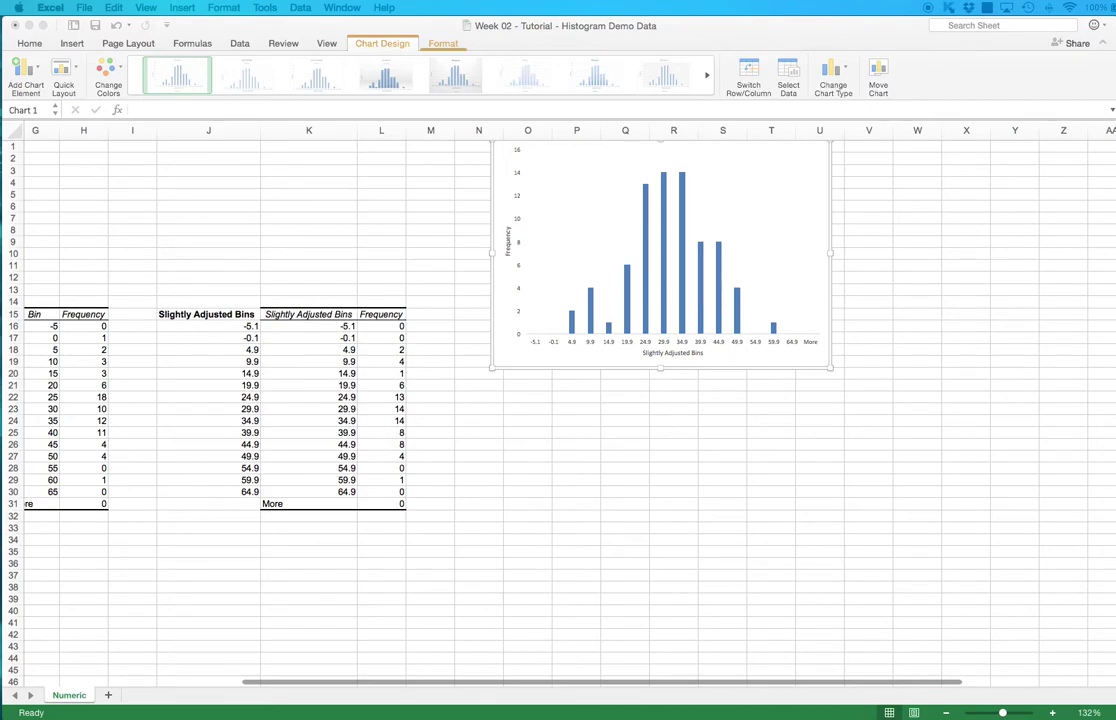
{"action": "left_click", "coordinate": [600, 444]}
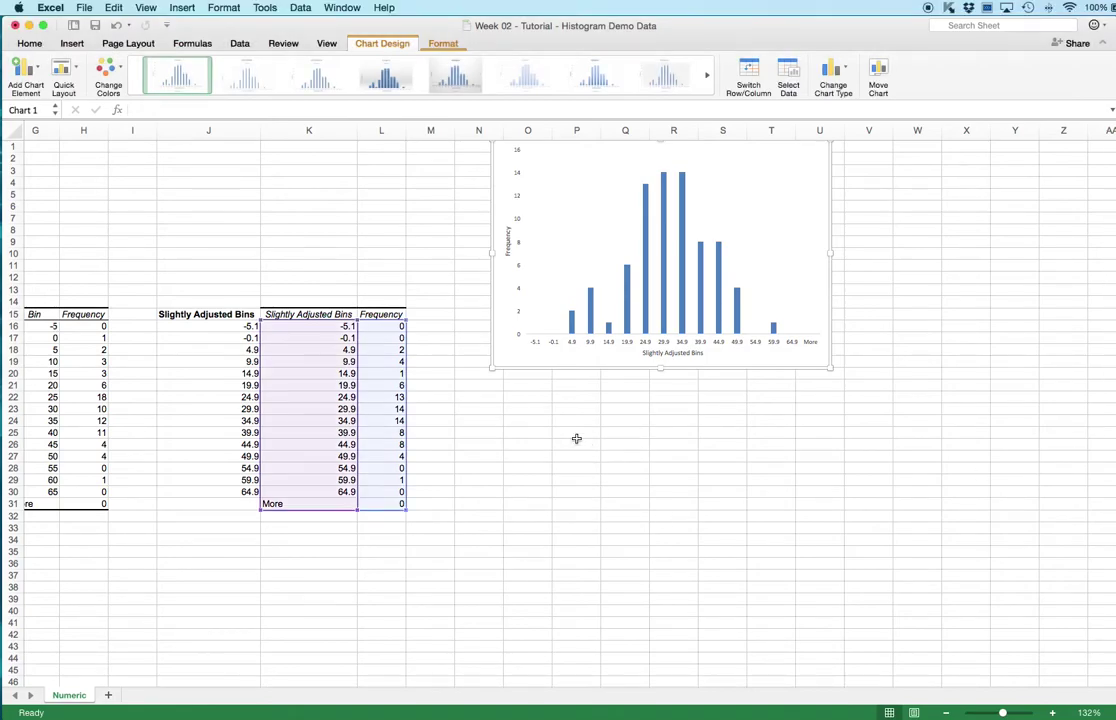
{"action": "left_click", "coordinate": [559, 427]}
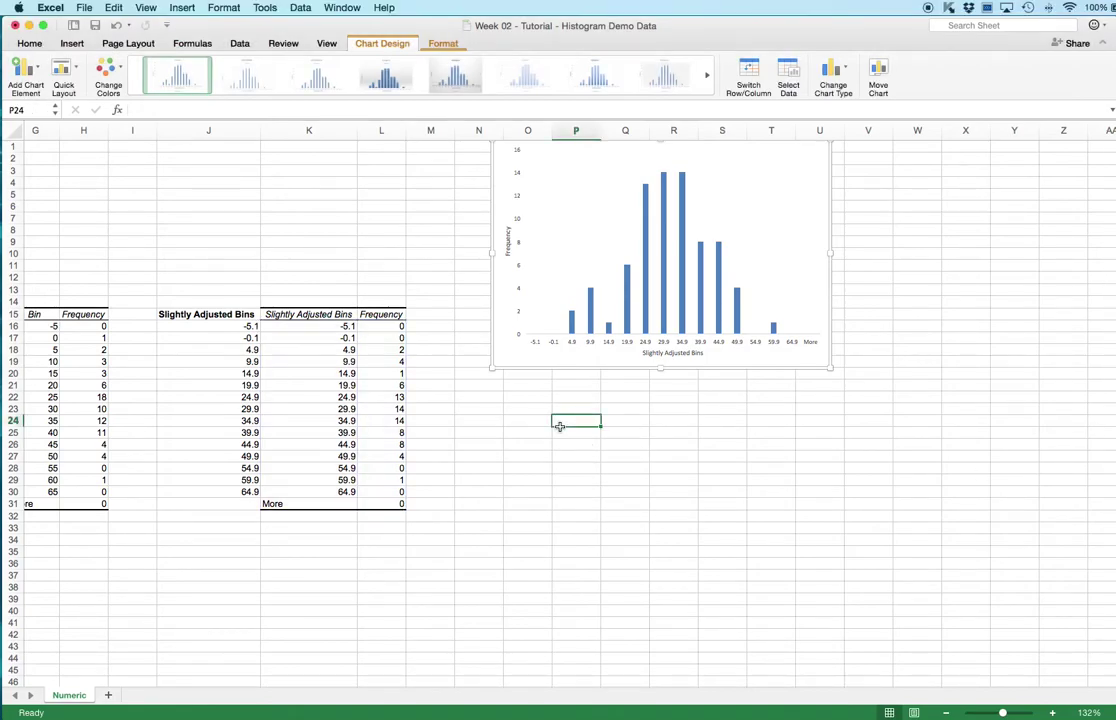
Give the chart's vertical frequency axis a solid black line.
{"action": "left_click", "coordinate": [524, 310]}
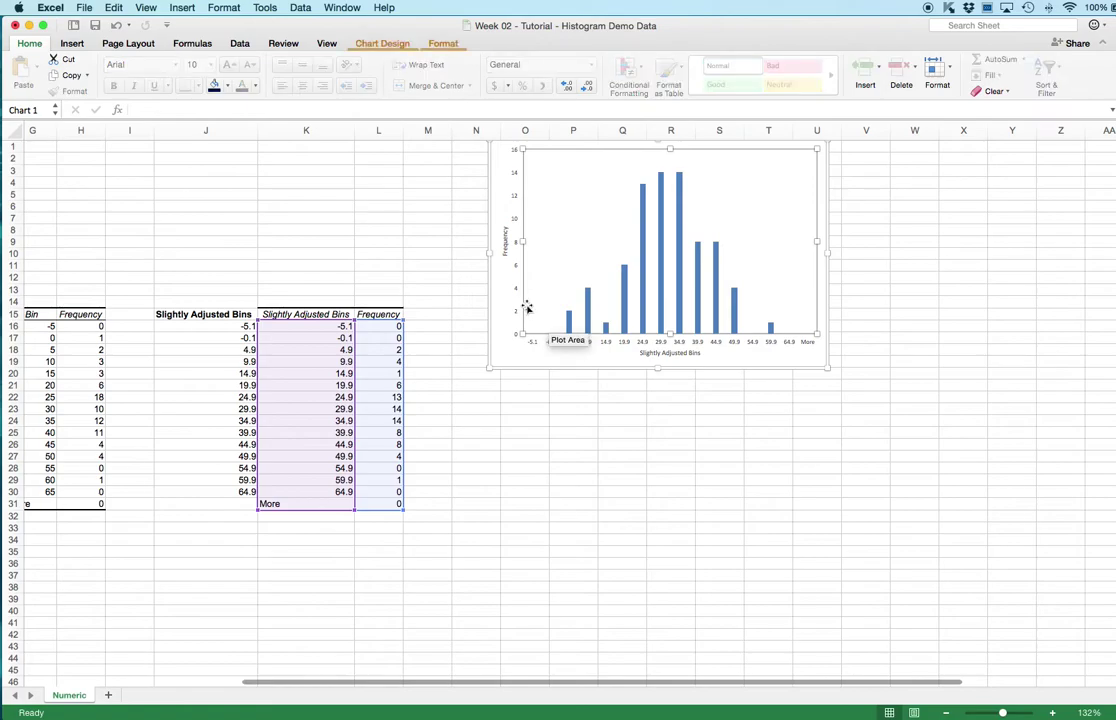
{"action": "double_click", "coordinate": [516, 291]}
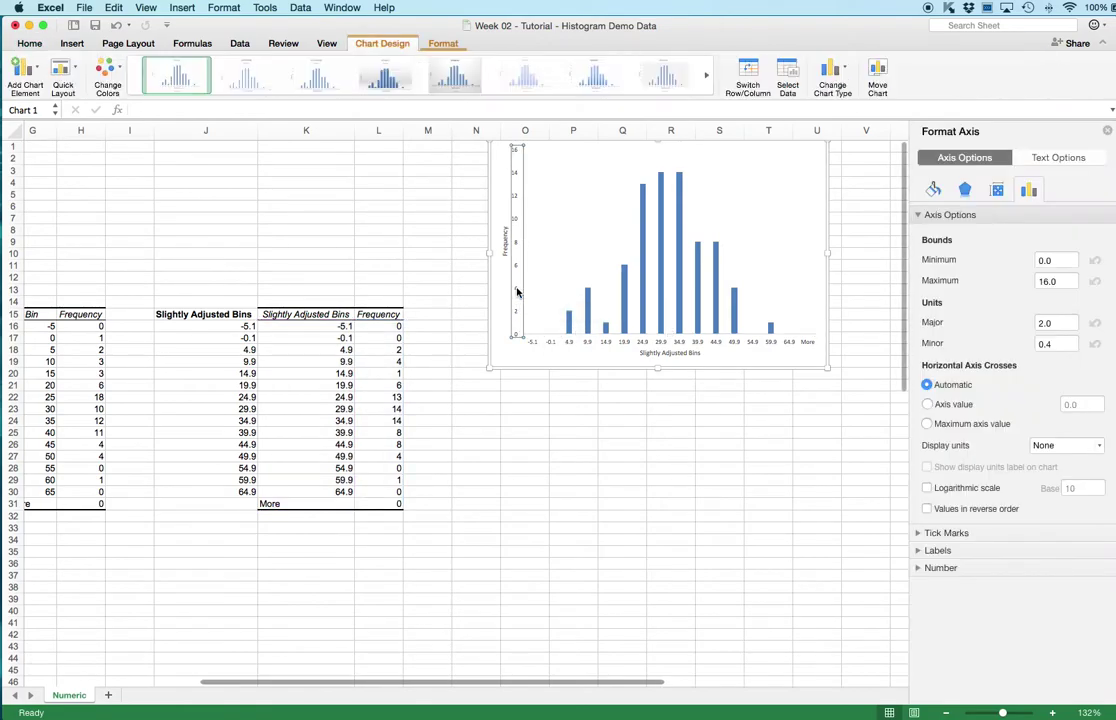
{"action": "left_click", "coordinate": [933, 190]}
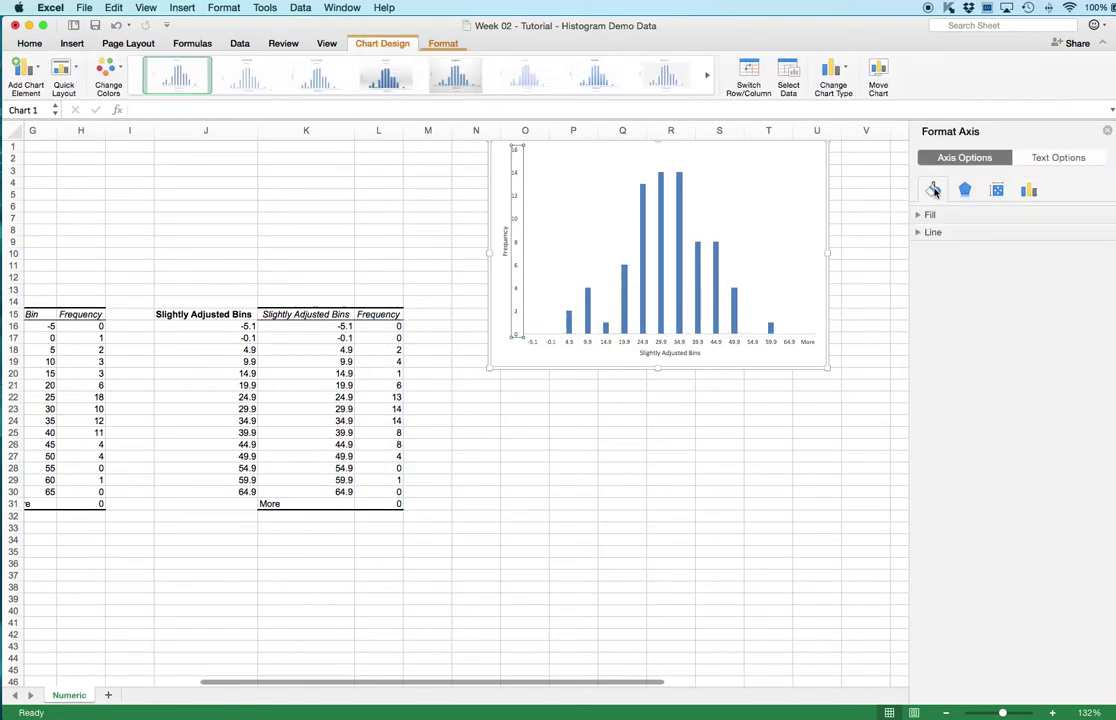
{"action": "left_click", "coordinate": [932, 231]}
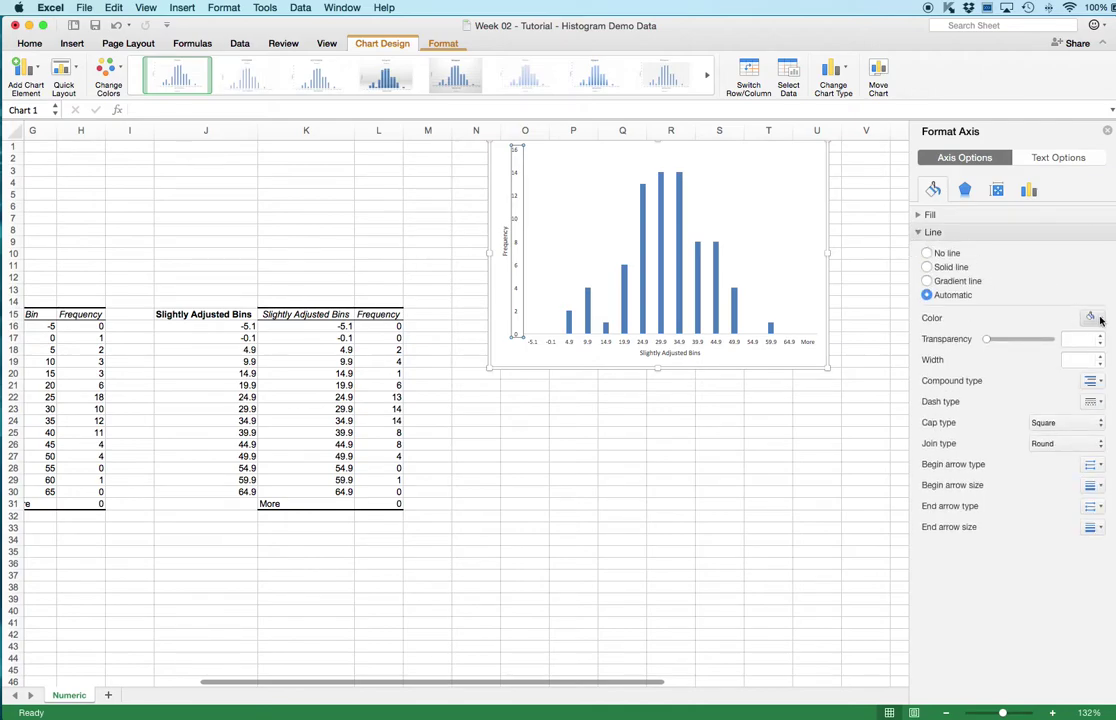
{"action": "left_click", "coordinate": [1100, 318]}
{"action": "left_click", "coordinate": [1101, 357]}
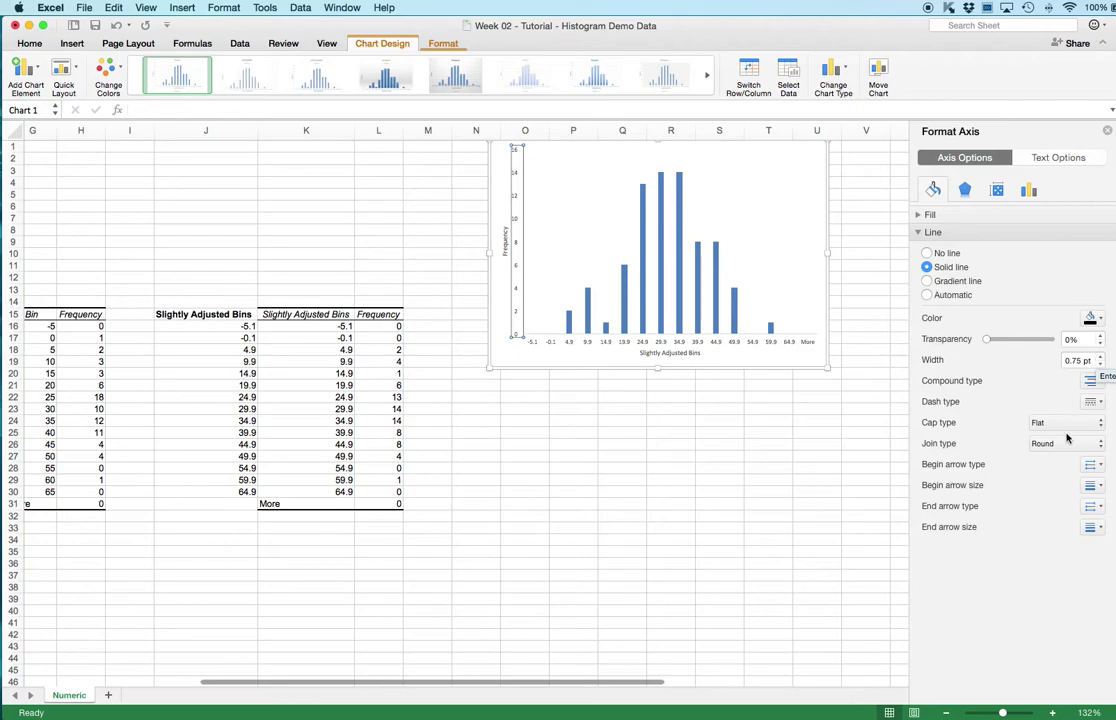
Set the vertical axis's major tick marks to Outside.
{"action": "left_click", "coordinate": [1029, 190]}
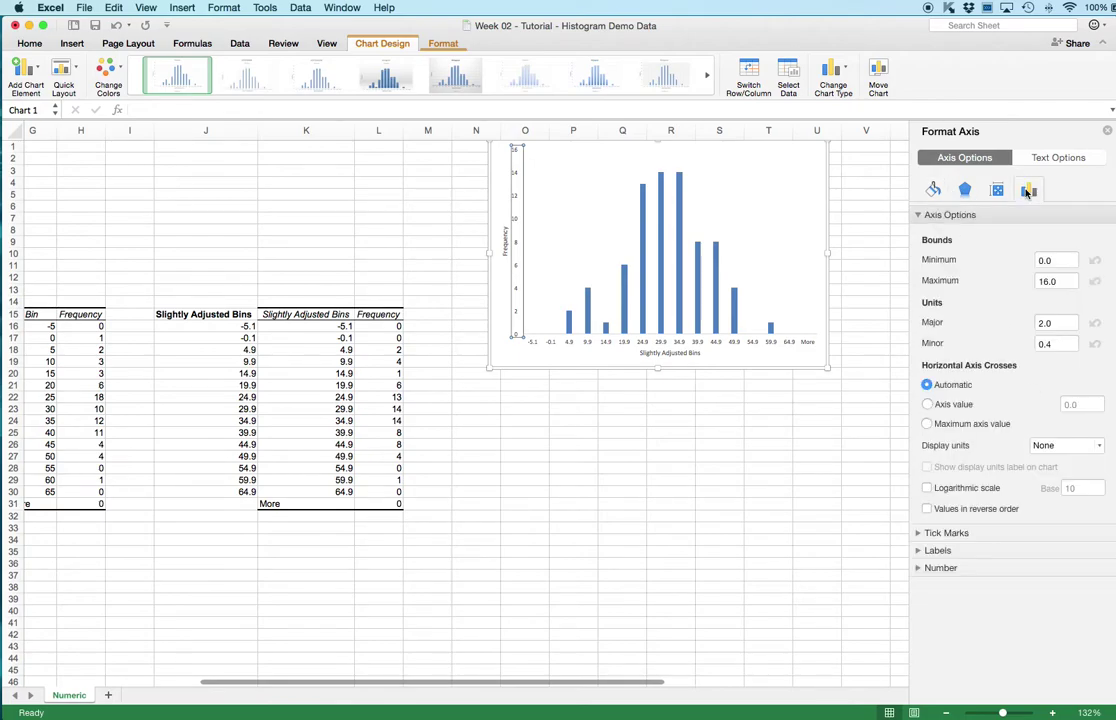
{"action": "left_click", "coordinate": [916, 533]}
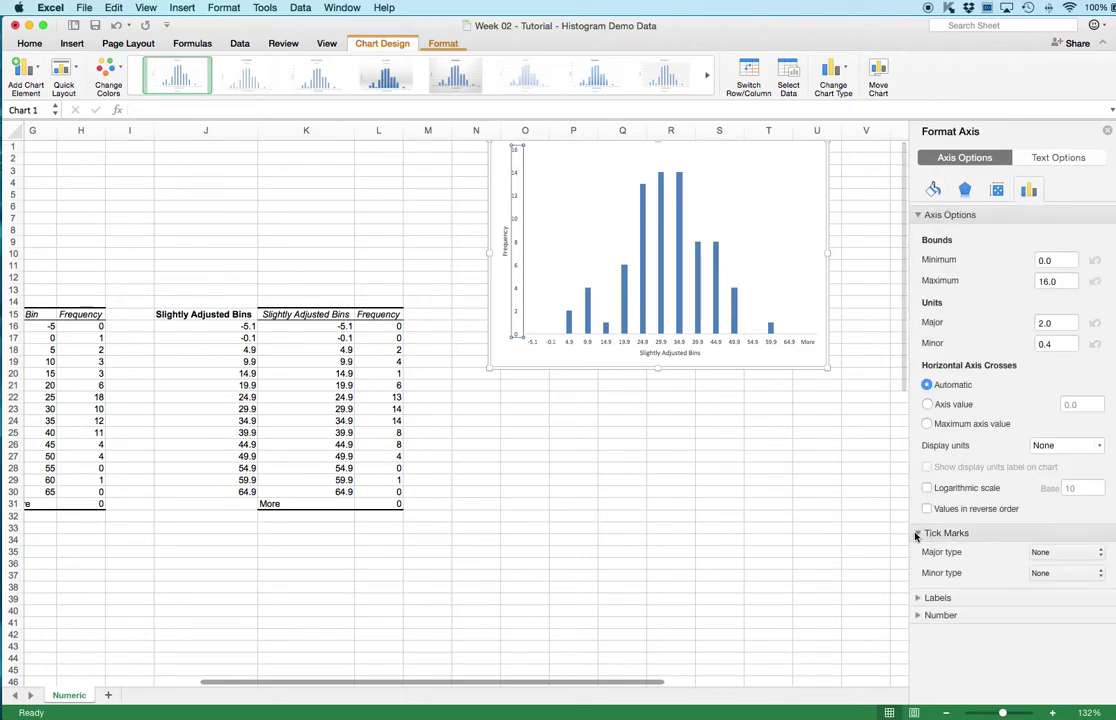
{"action": "left_click", "coordinate": [1056, 557]}
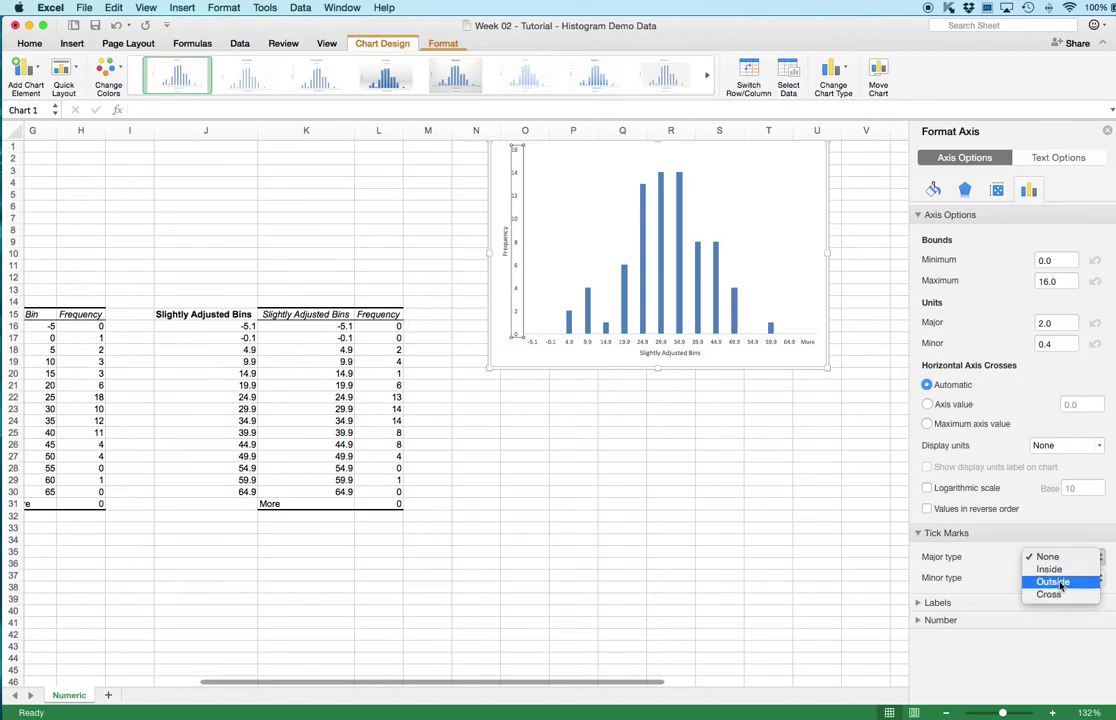
{"action": "left_click", "coordinate": [1052, 582]}
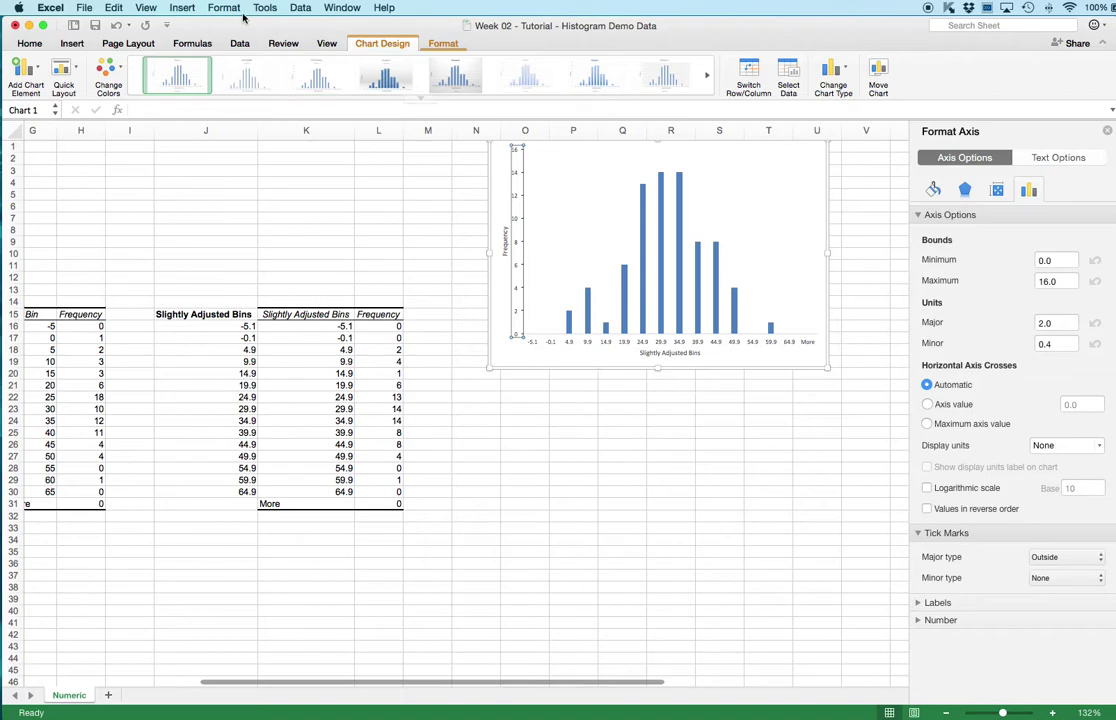
Make the vertical axis's number labels bold and increase their font size to 11.
{"action": "left_click", "coordinate": [31, 43]}
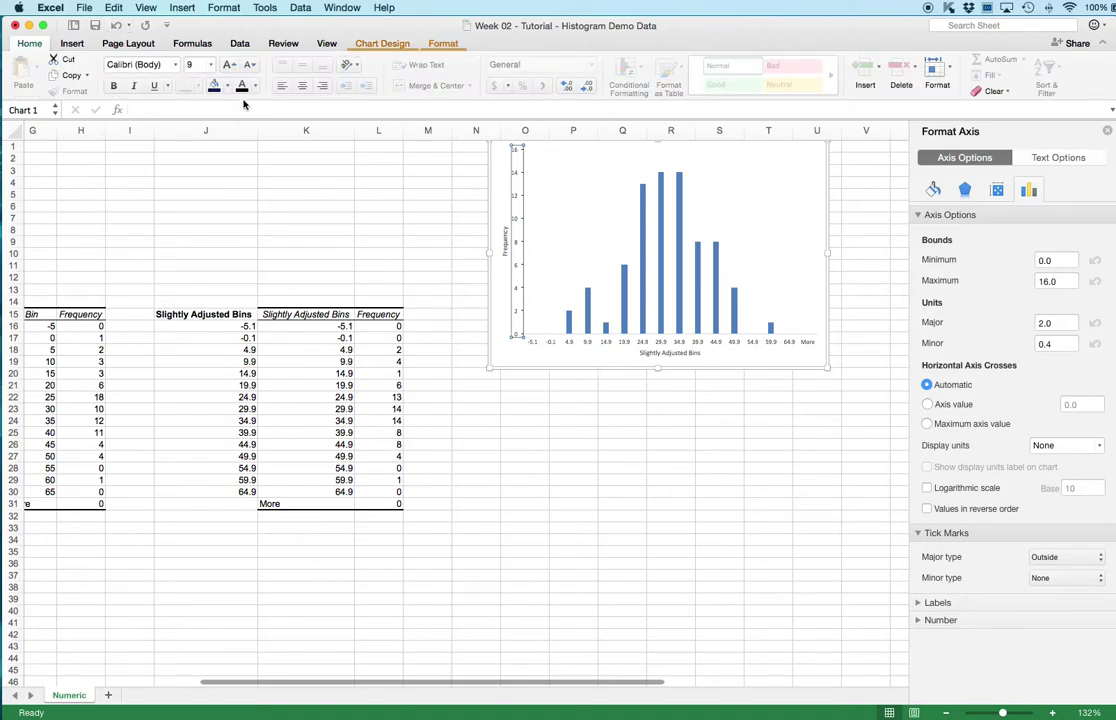
{"action": "left_click", "coordinate": [113, 86]}
{"action": "left_click", "coordinate": [229, 66]}
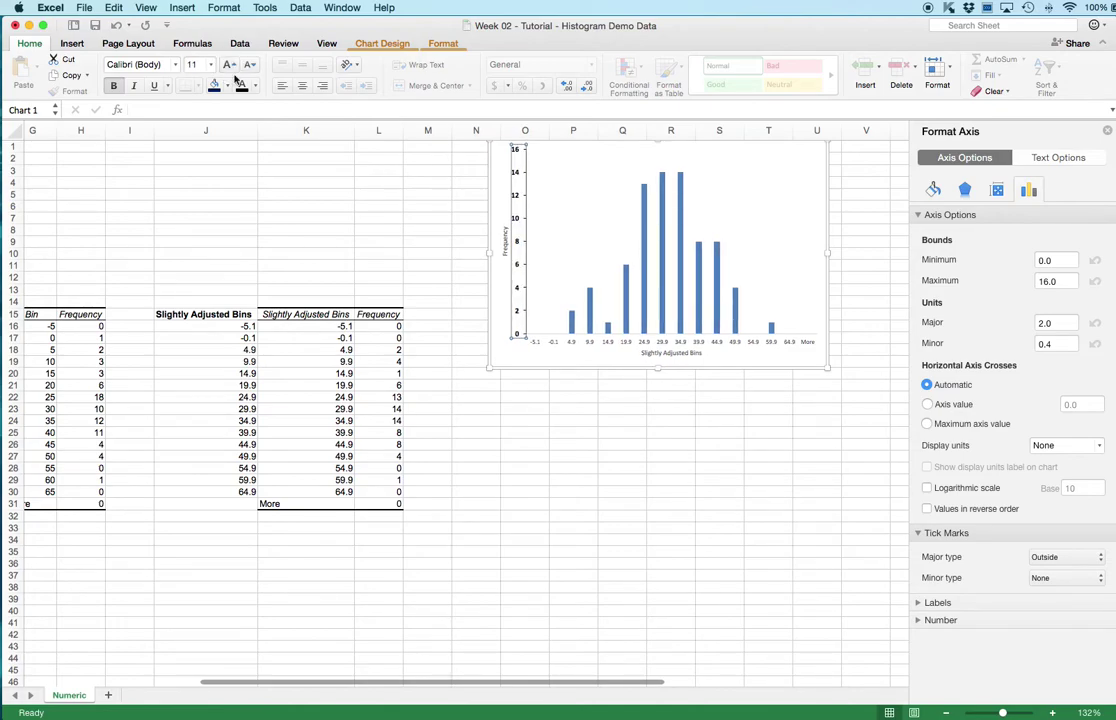
Make the horizontal axis's bin labels bold and increase their font size to 11.
{"action": "left_click", "coordinate": [554, 346]}
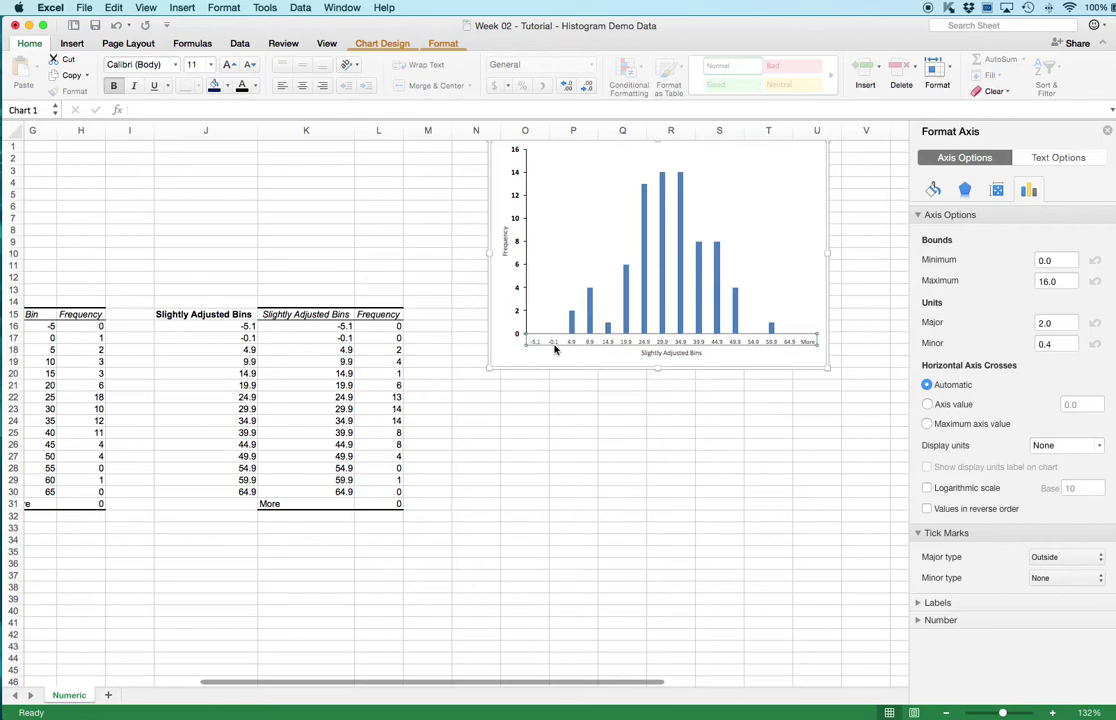
{"action": "left_click", "coordinate": [229, 64]}
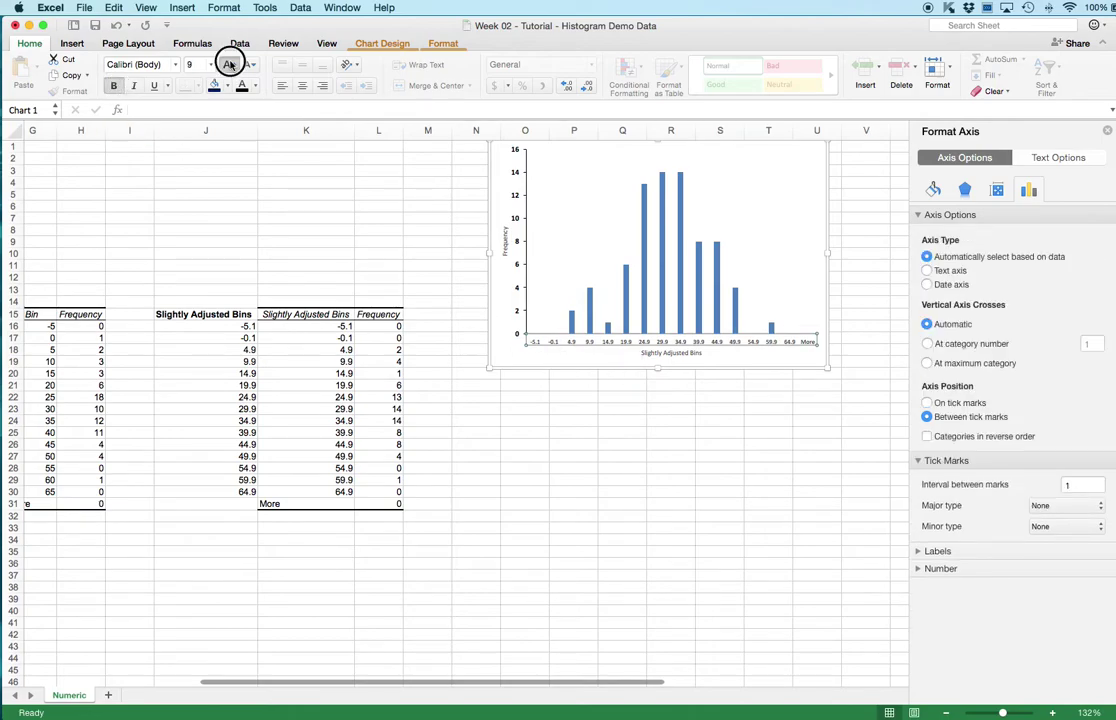
{"action": "left_click", "coordinate": [229, 64]}
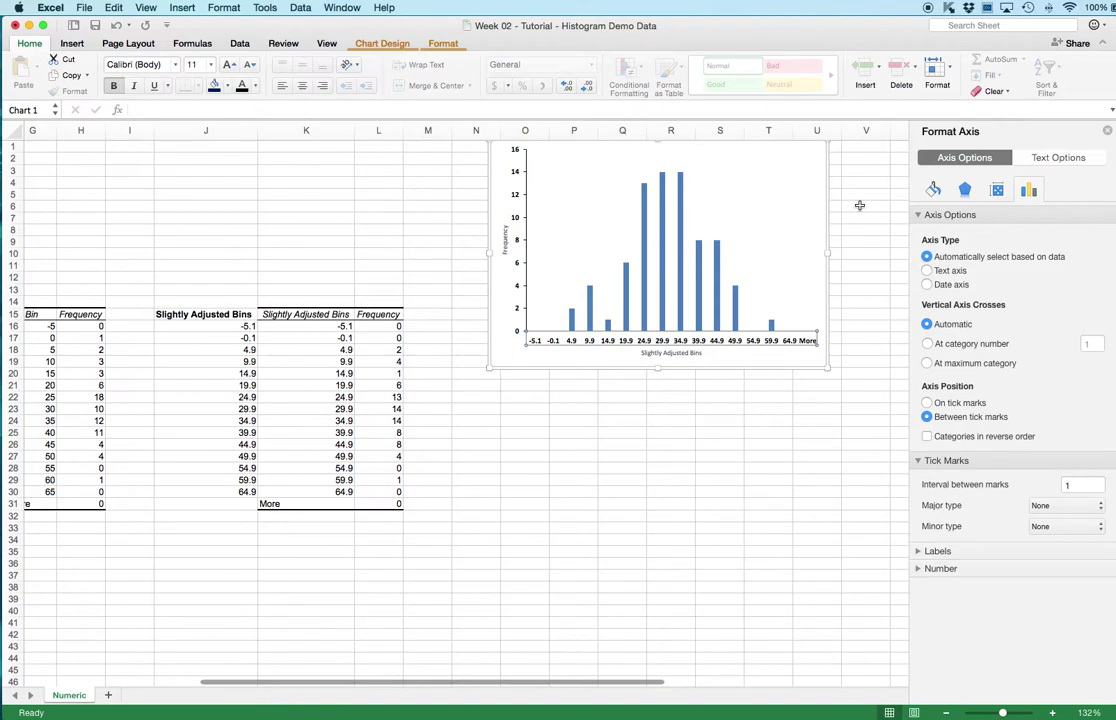
Give the chart's horizontal bin axis a solid black line.
{"action": "left_click", "coordinate": [933, 189]}
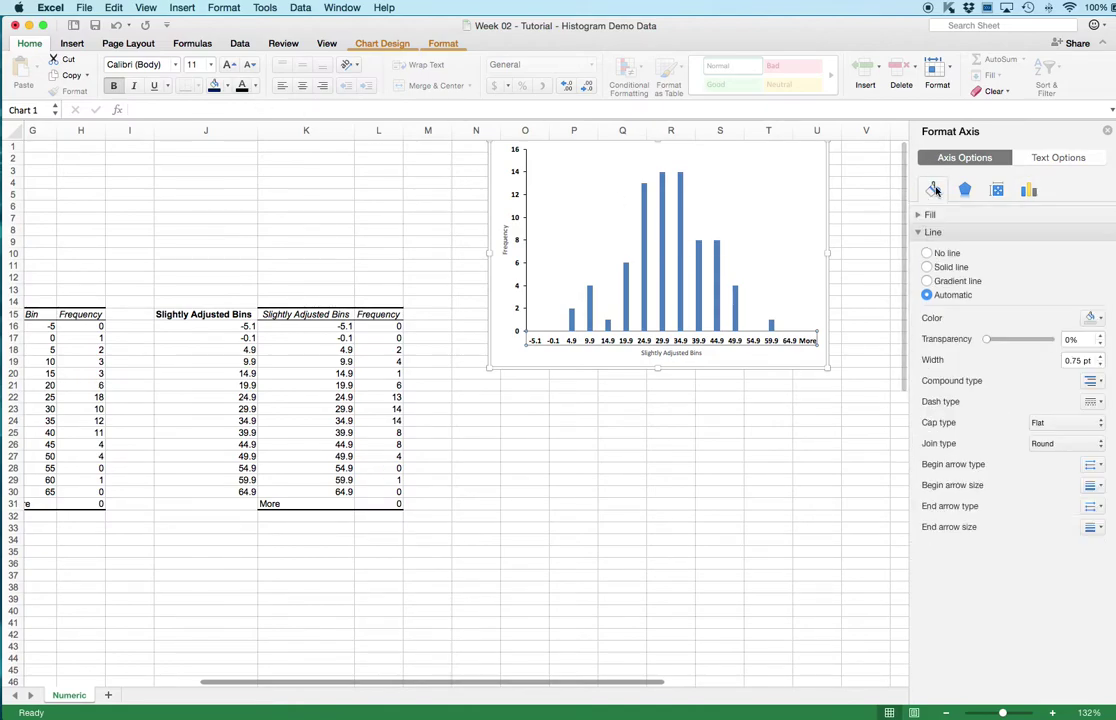
{"action": "left_click", "coordinate": [1098, 317]}
{"action": "left_click", "coordinate": [1105, 360]}
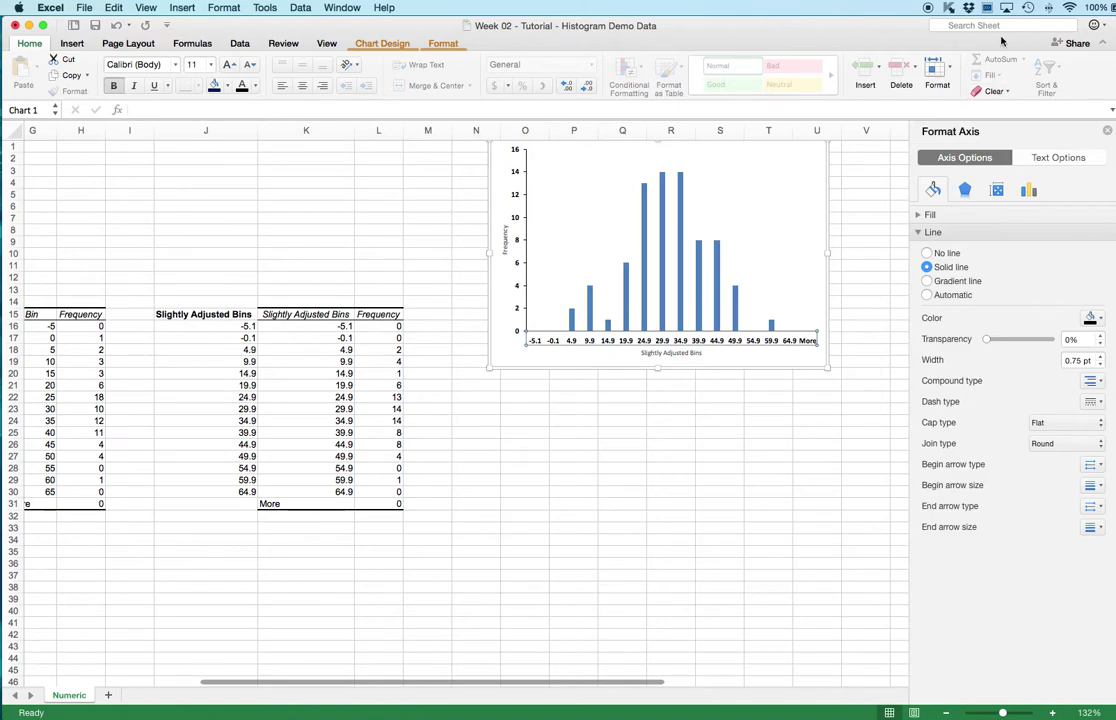
{"action": "left_click", "coordinate": [658, 420]}
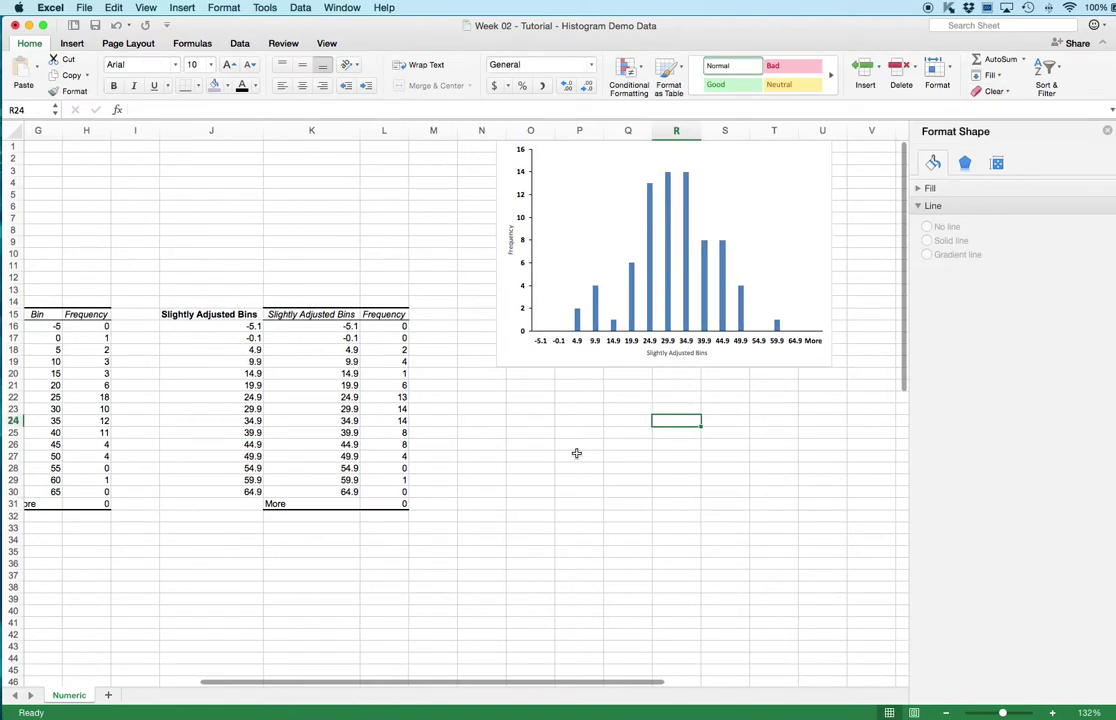
Set the Frequency bars' gap width to 0% and their series overlap to -100%.
{"action": "scroll", "coordinate": [486, 461], "scroll_direction": "right", "scroll_amount": 2}
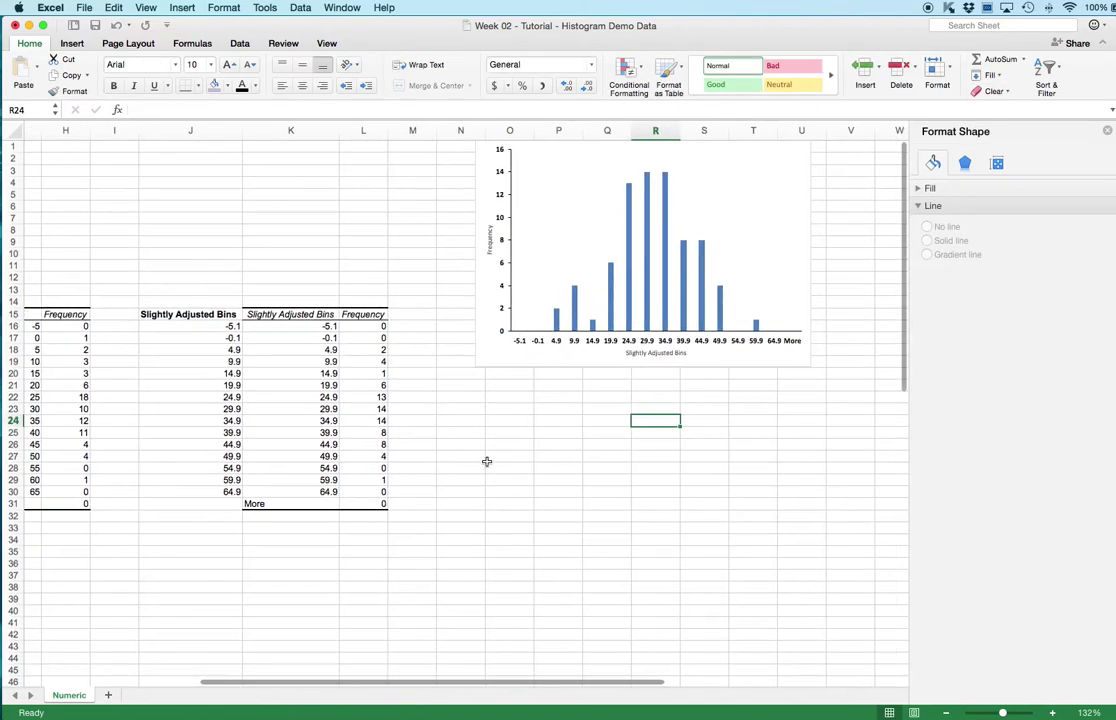
{"action": "scroll", "coordinate": [486, 461], "scroll_direction": "right", "scroll_amount": 2}
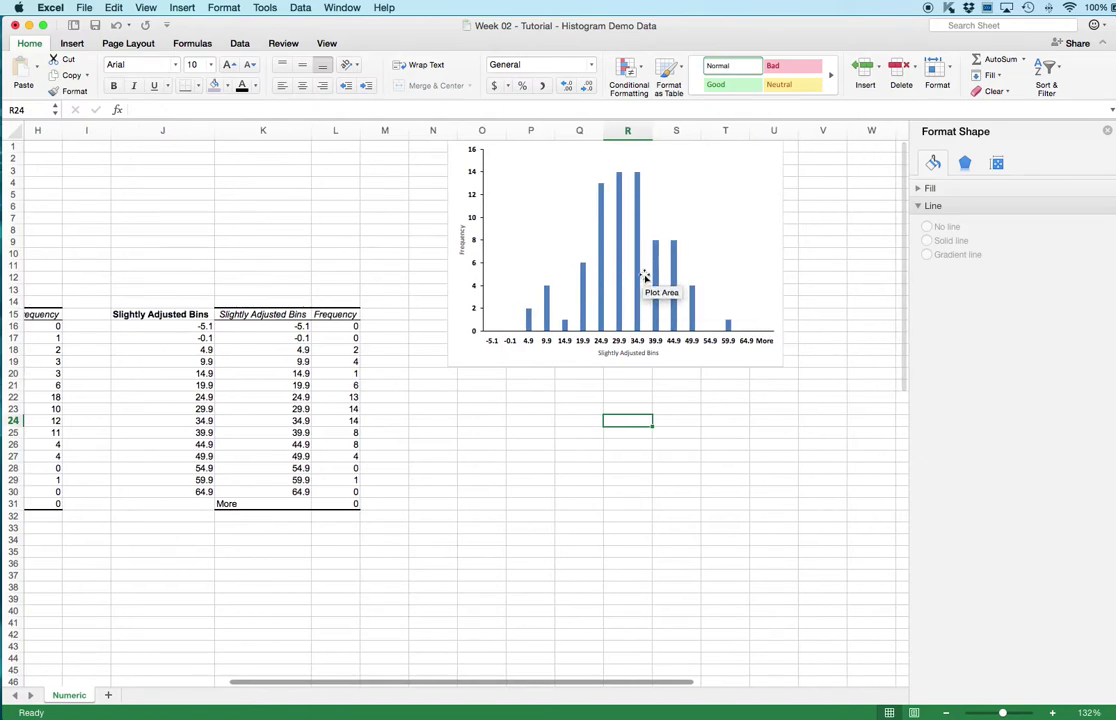
{"action": "mouse_move", "coordinate": [639, 279]}
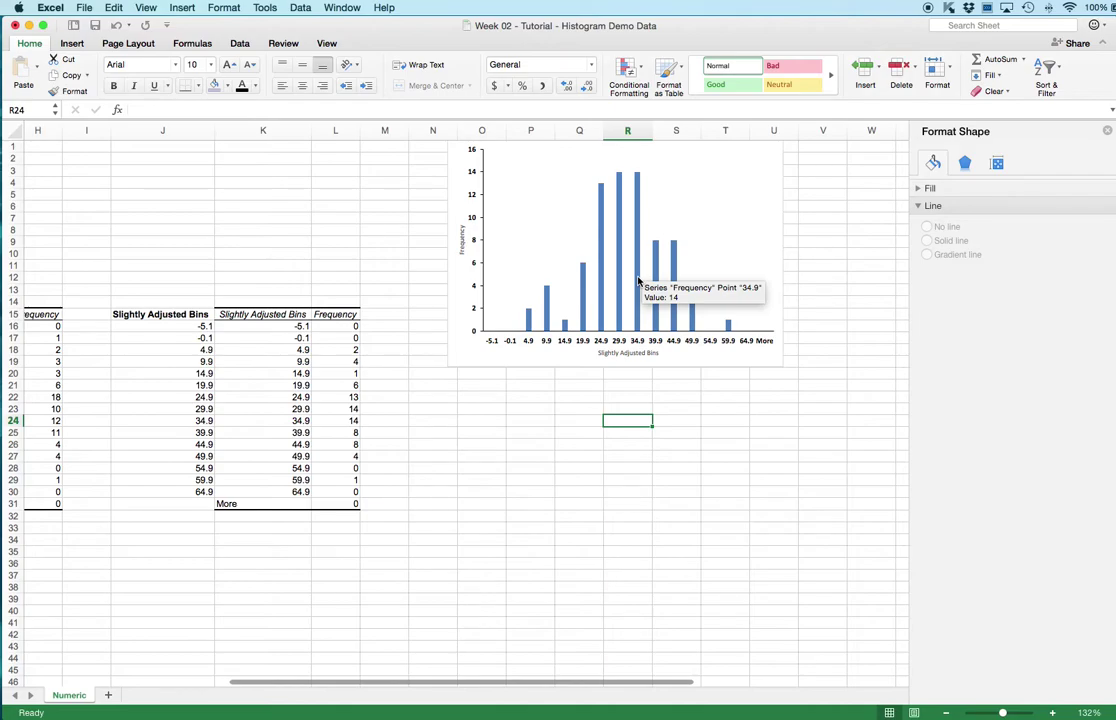
{"action": "left_click", "coordinate": [639, 279]}
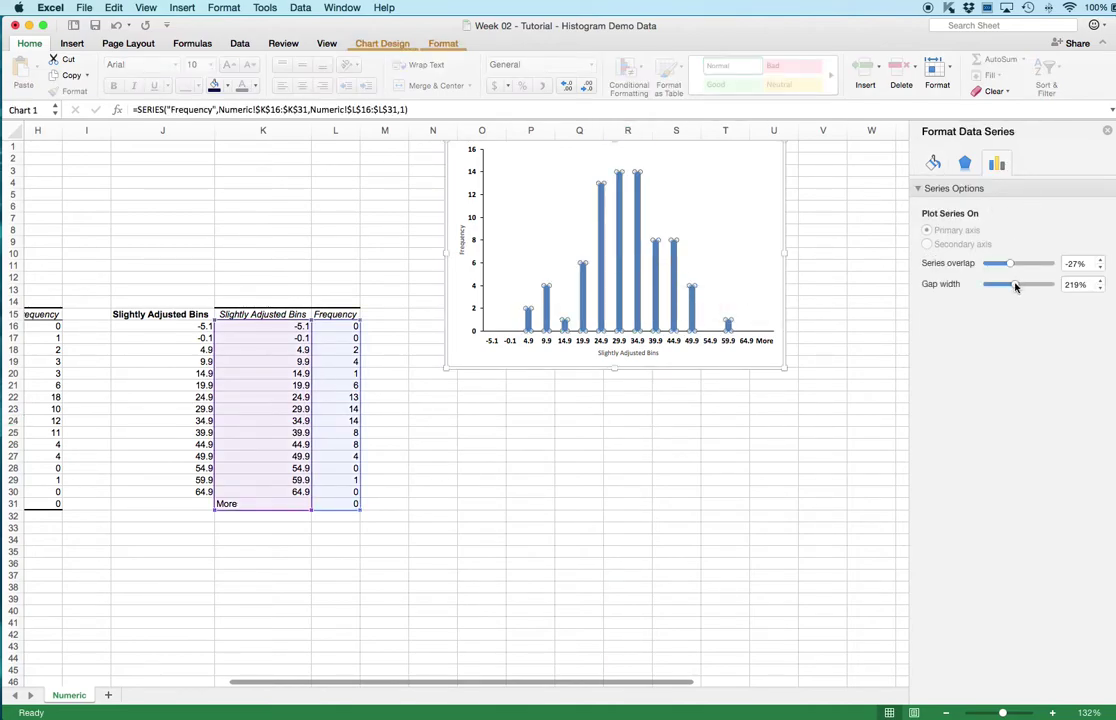
{"action": "left_click_drag", "start_coordinate": [1015, 286], "coordinate": [973, 287]}
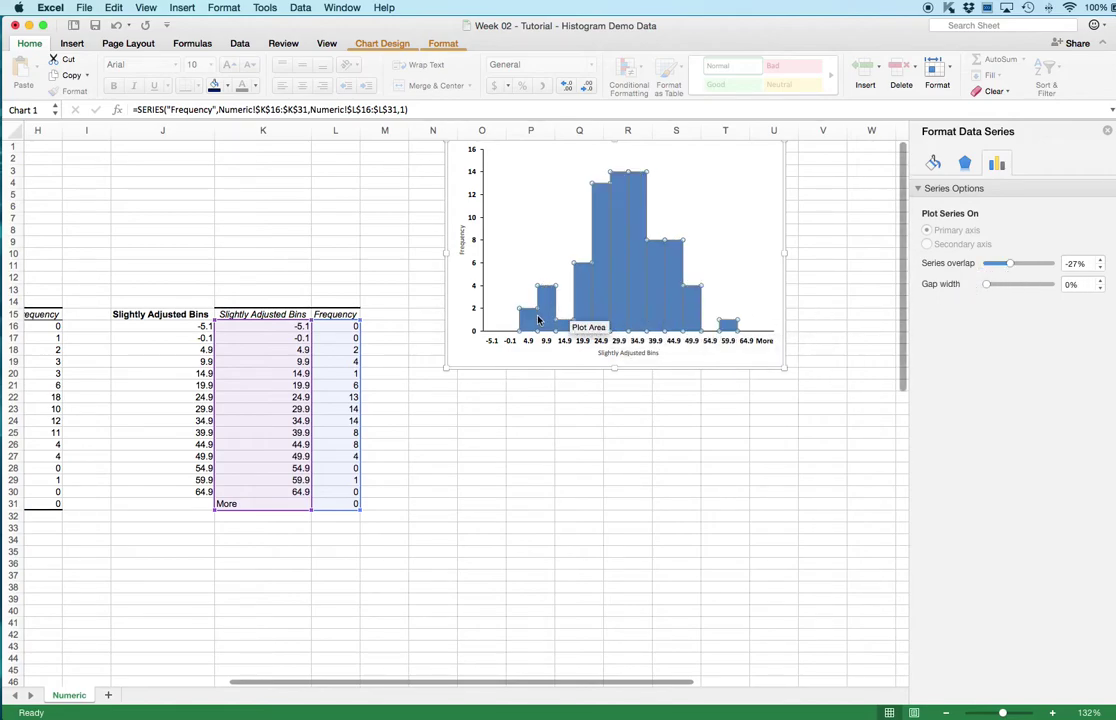
{"action": "mouse_move", "coordinate": [562, 328]}
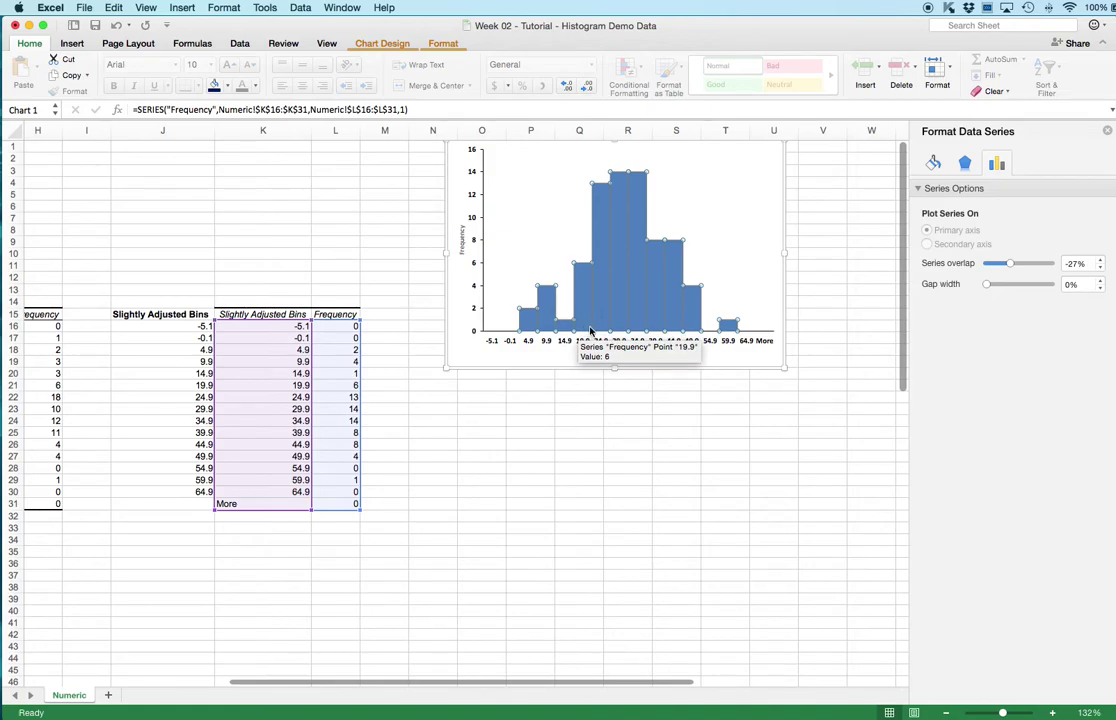
{"action": "left_click_drag", "start_coordinate": [1012, 266], "coordinate": [985, 265]}
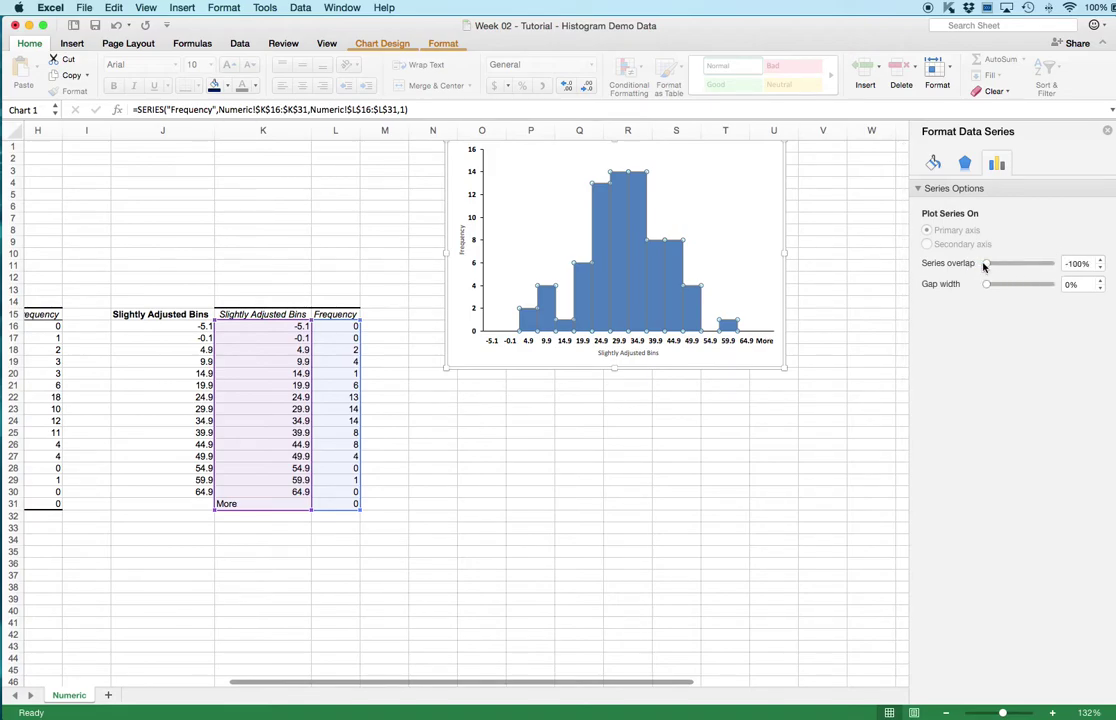
Outline the histogram bars with a solid black border.
{"action": "left_click", "coordinate": [933, 163]}
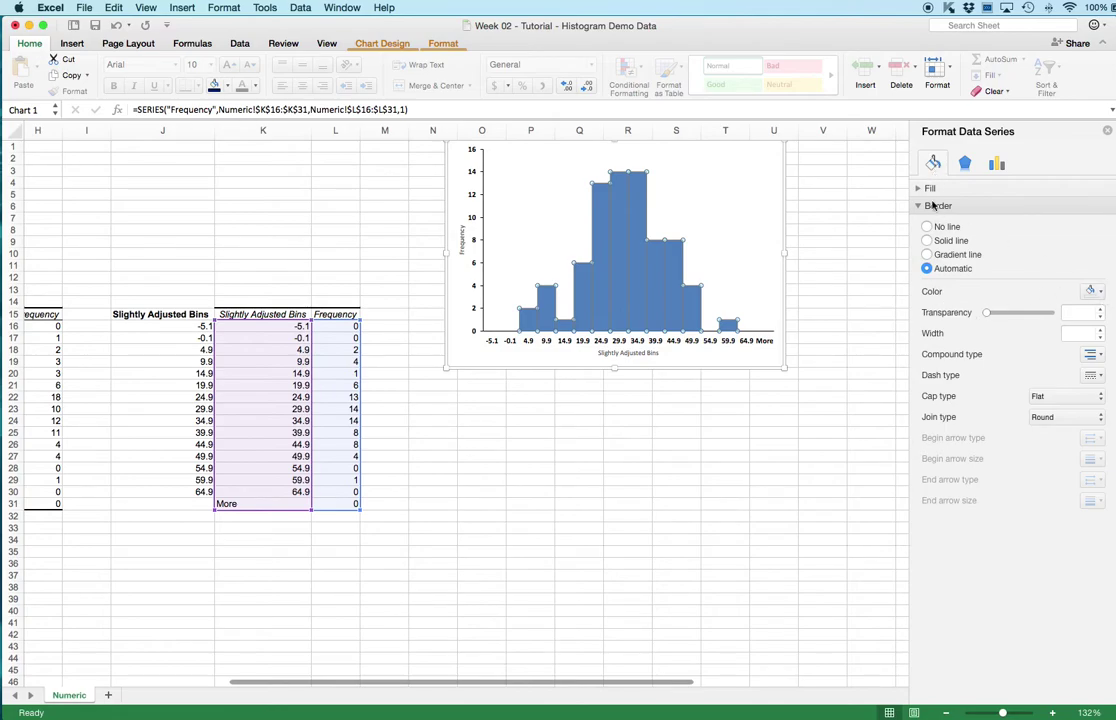
{"action": "left_click", "coordinate": [918, 189]}
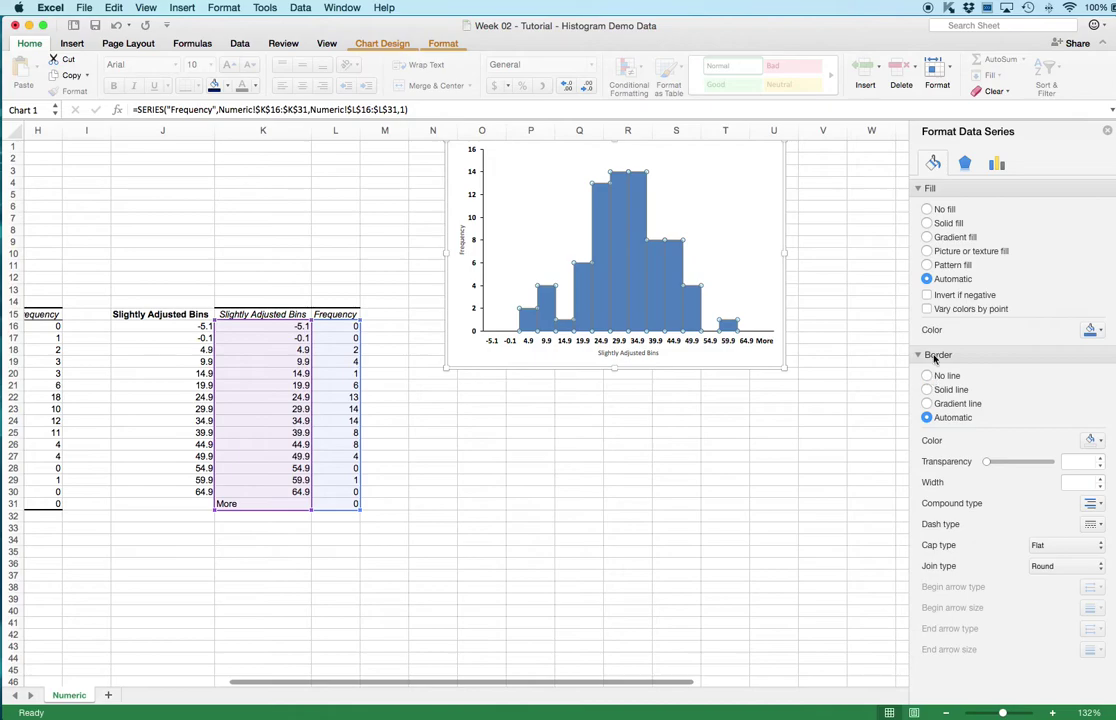
{"action": "left_click", "coordinate": [1098, 440]}
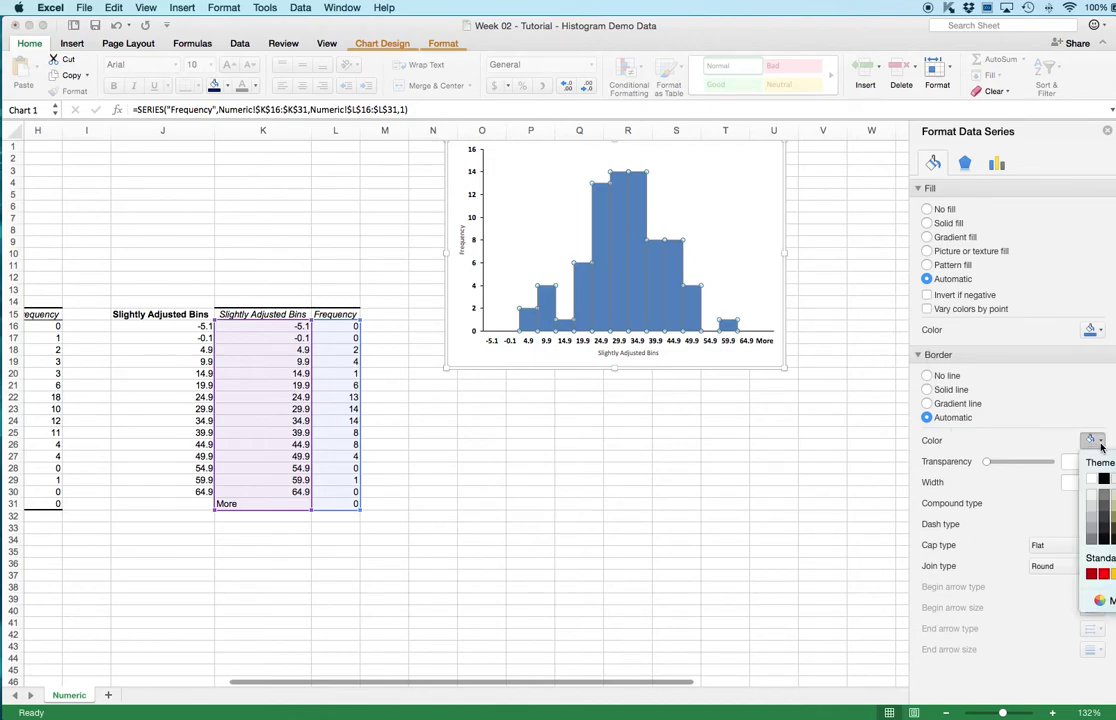
{"action": "left_click", "coordinate": [1103, 479]}
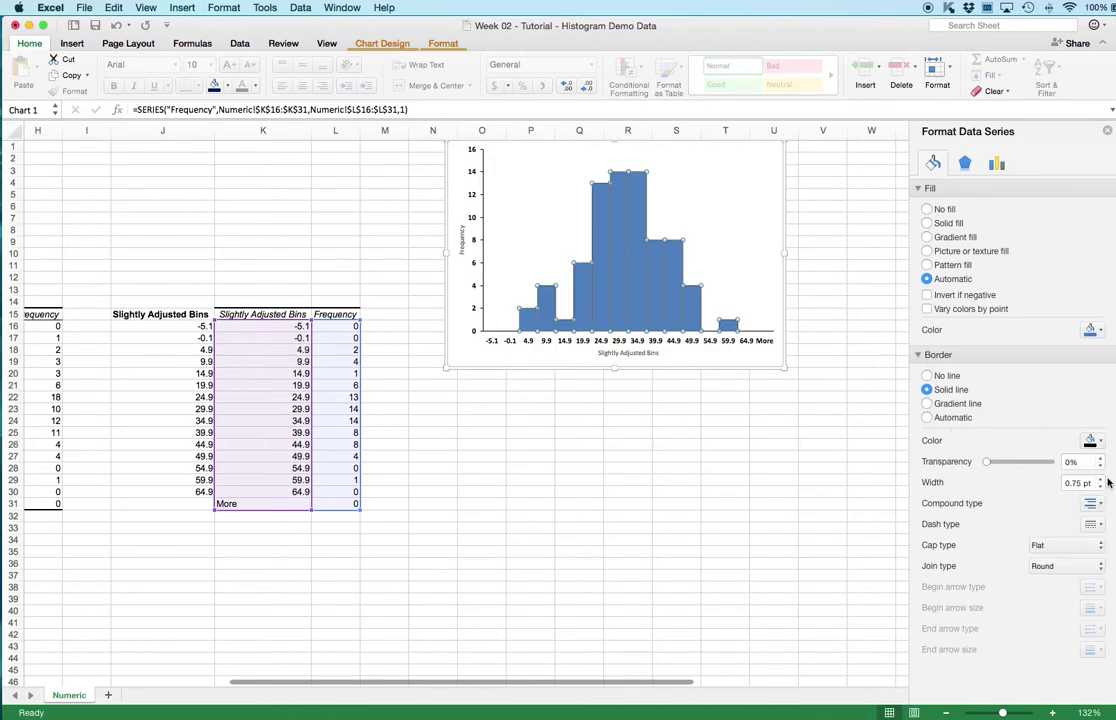
{"action": "left_click", "coordinate": [757, 396]}
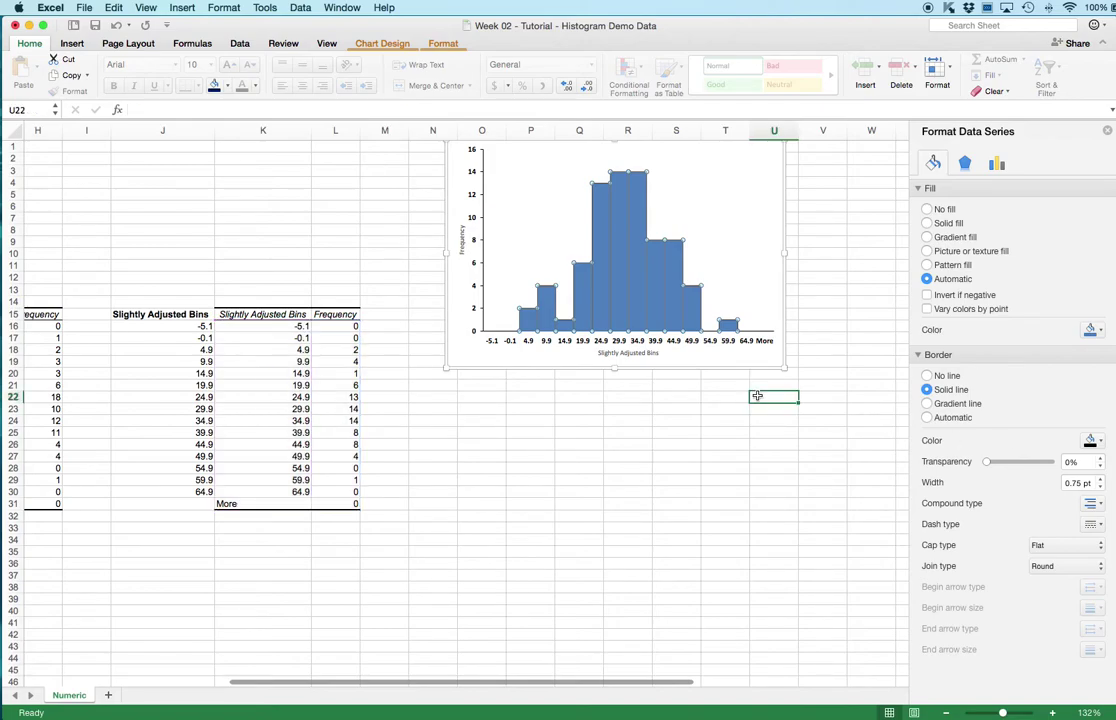
{"action": "mouse_move", "coordinate": [630, 286]}
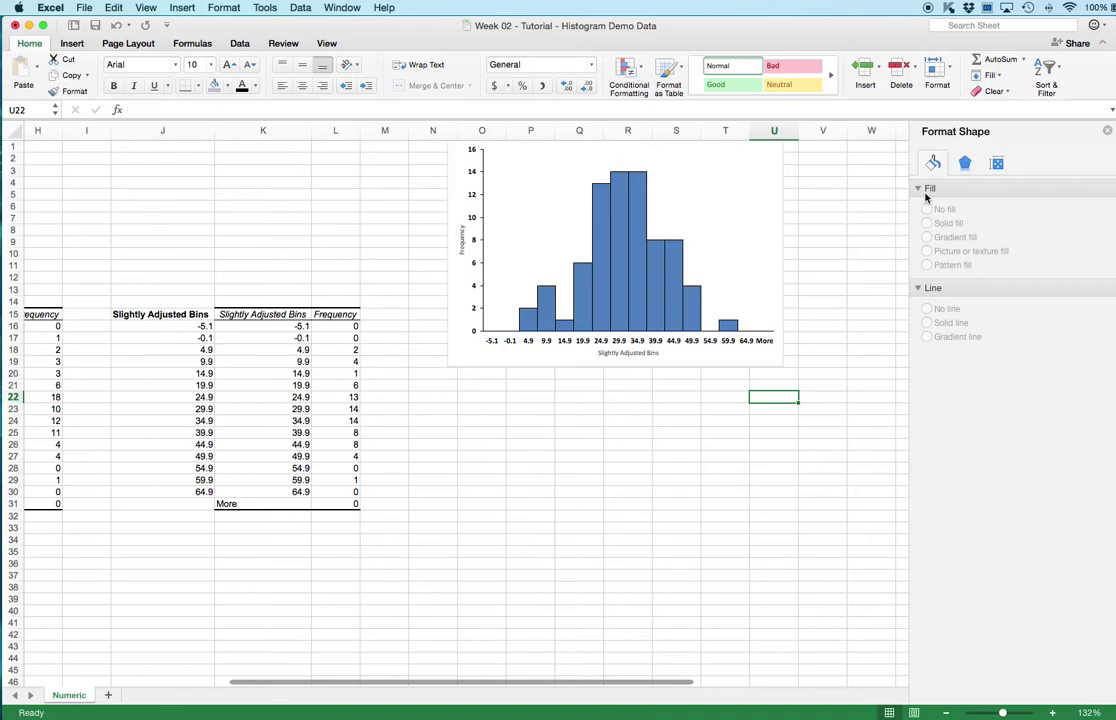
{"action": "left_click", "coordinate": [933, 290]}
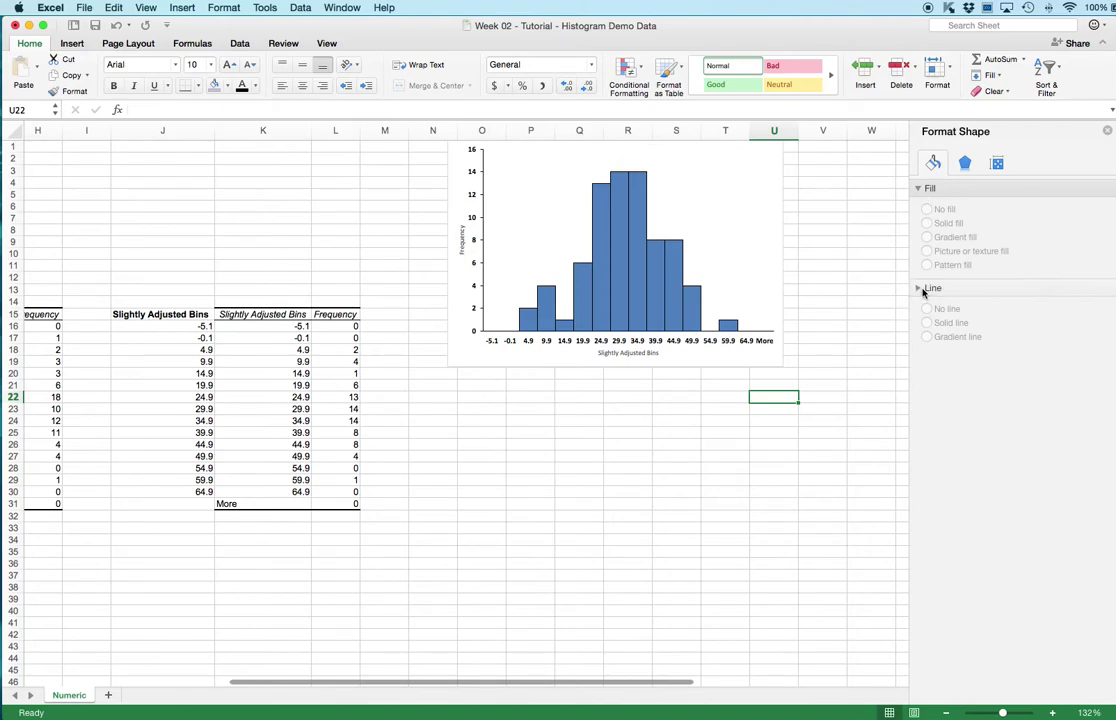
Set the histogram bars' border to No line to compare how the chart looks without outlines.
{"action": "left_click", "coordinate": [674, 306]}
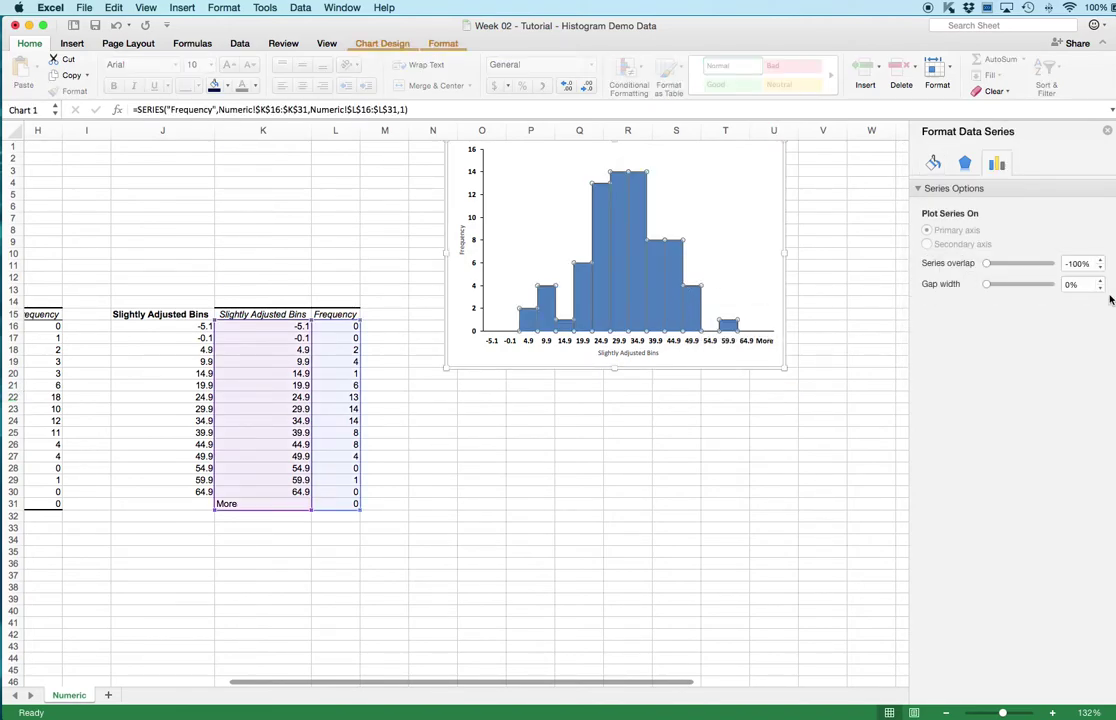
{"action": "left_click", "coordinate": [933, 163]}
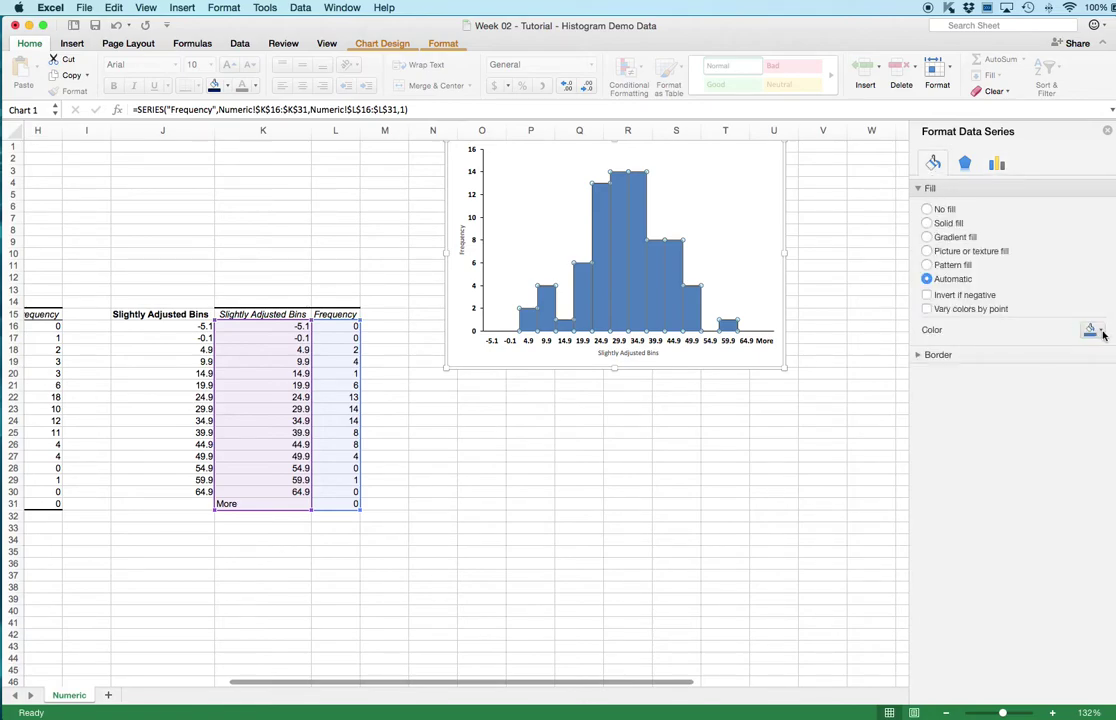
{"action": "left_click", "coordinate": [938, 354]}
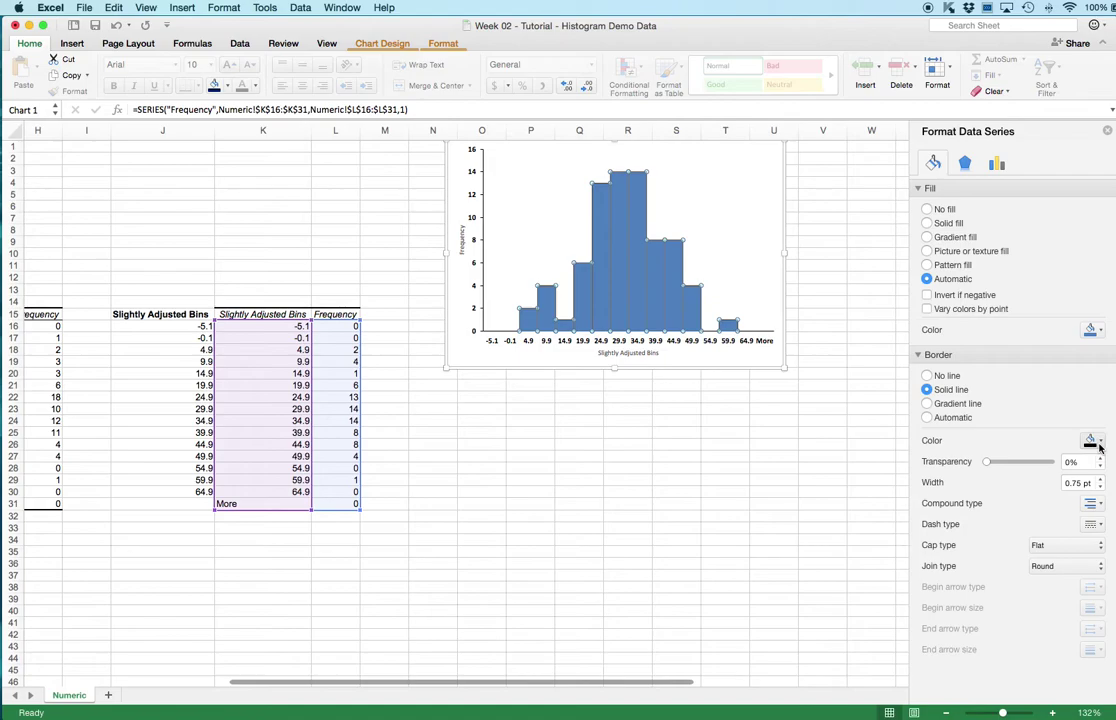
{"action": "left_click", "coordinate": [927, 375]}
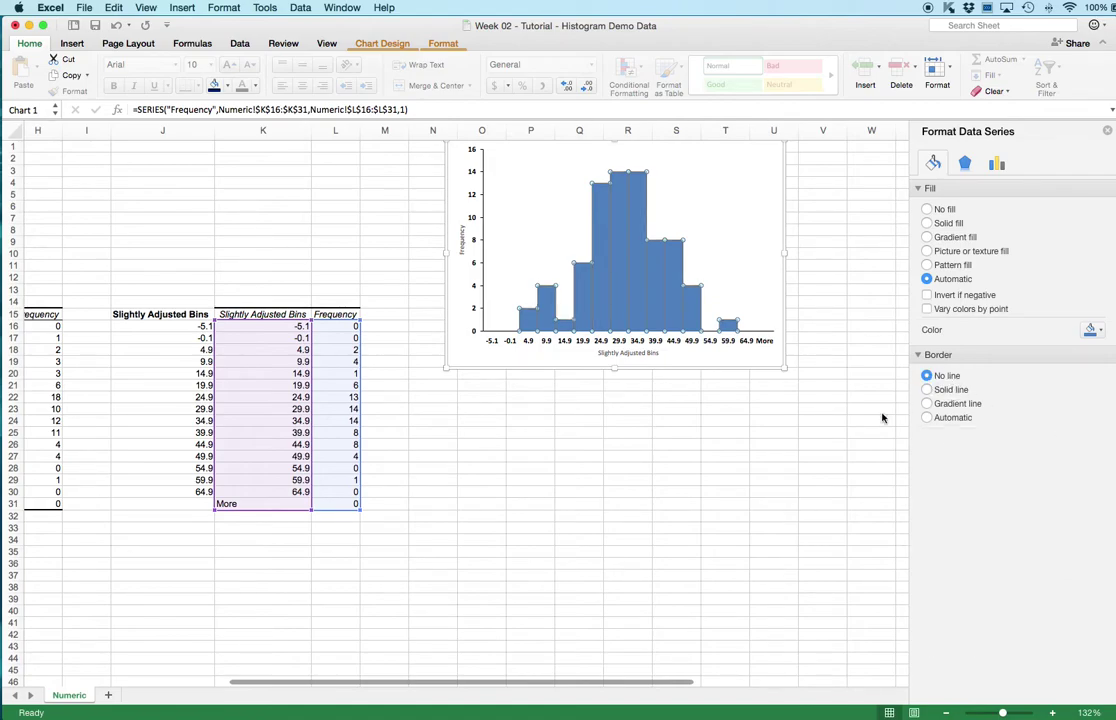
{"action": "left_click", "coordinate": [771, 440]}
{"action": "mouse_move", "coordinate": [612, 276]}
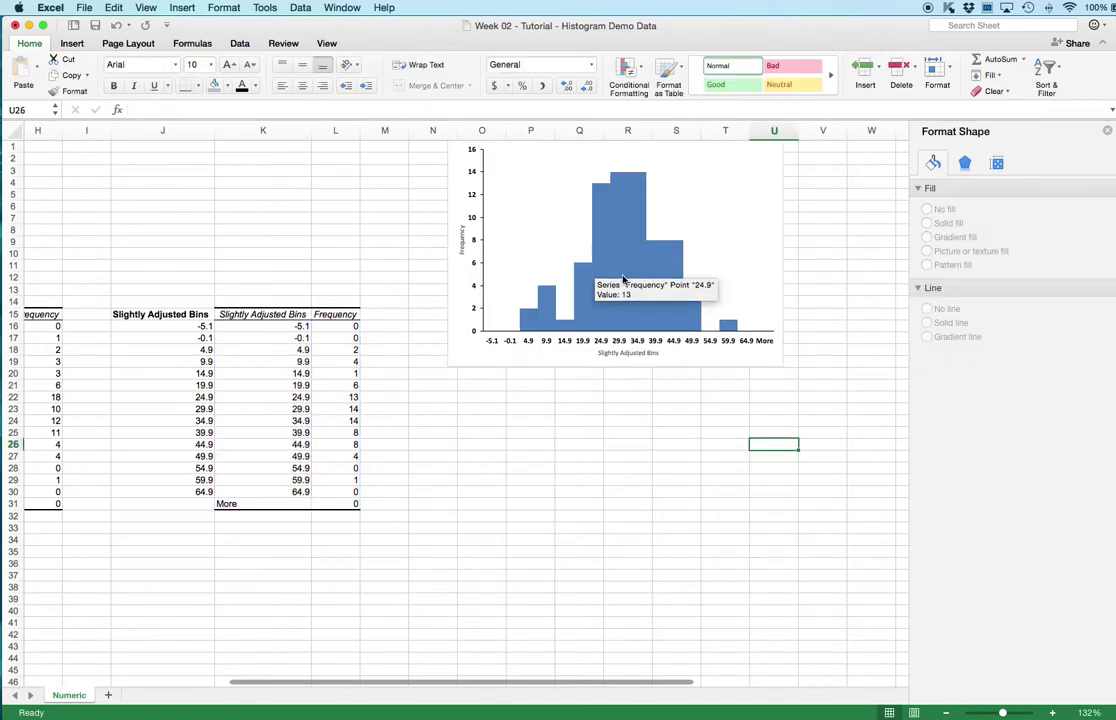
{"action": "mouse_move", "coordinate": [637, 253]}
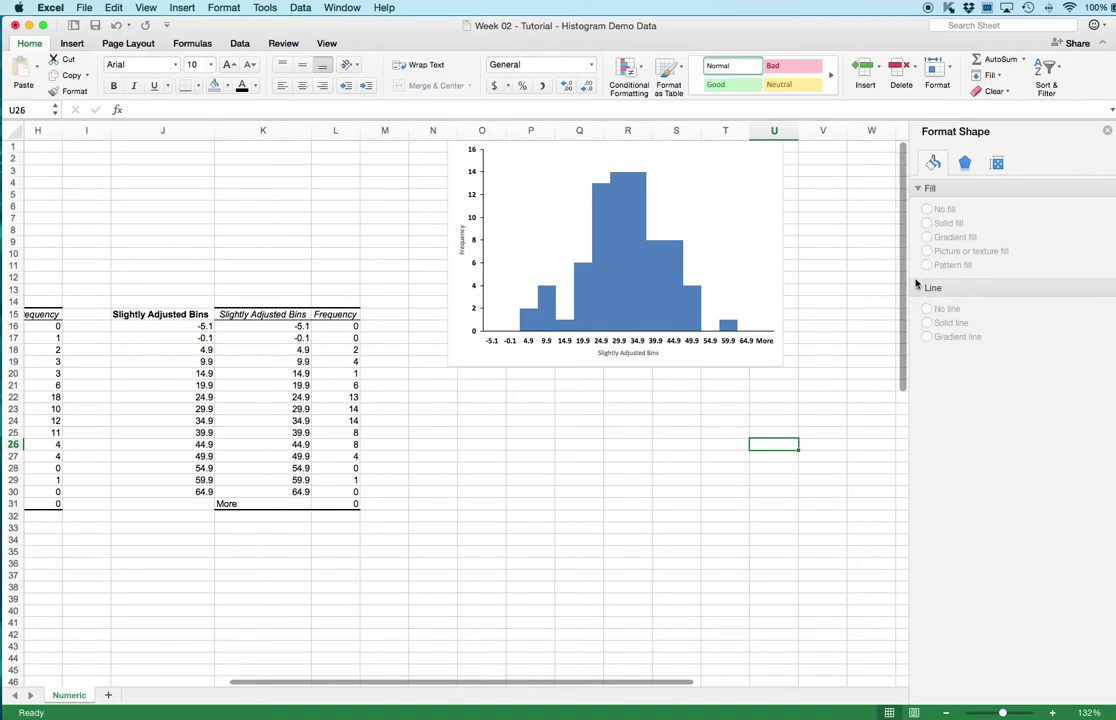
Restore the solid black border line around the histogram bars.
{"action": "left_click", "coordinate": [672, 304]}
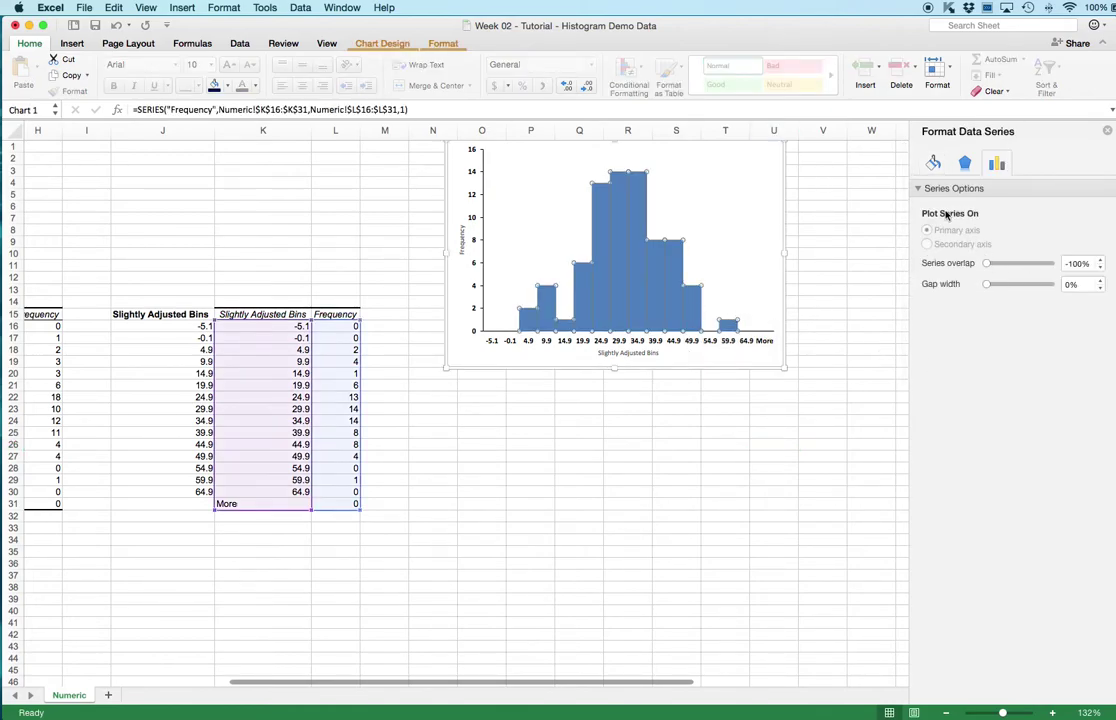
{"action": "left_click", "coordinate": [932, 165]}
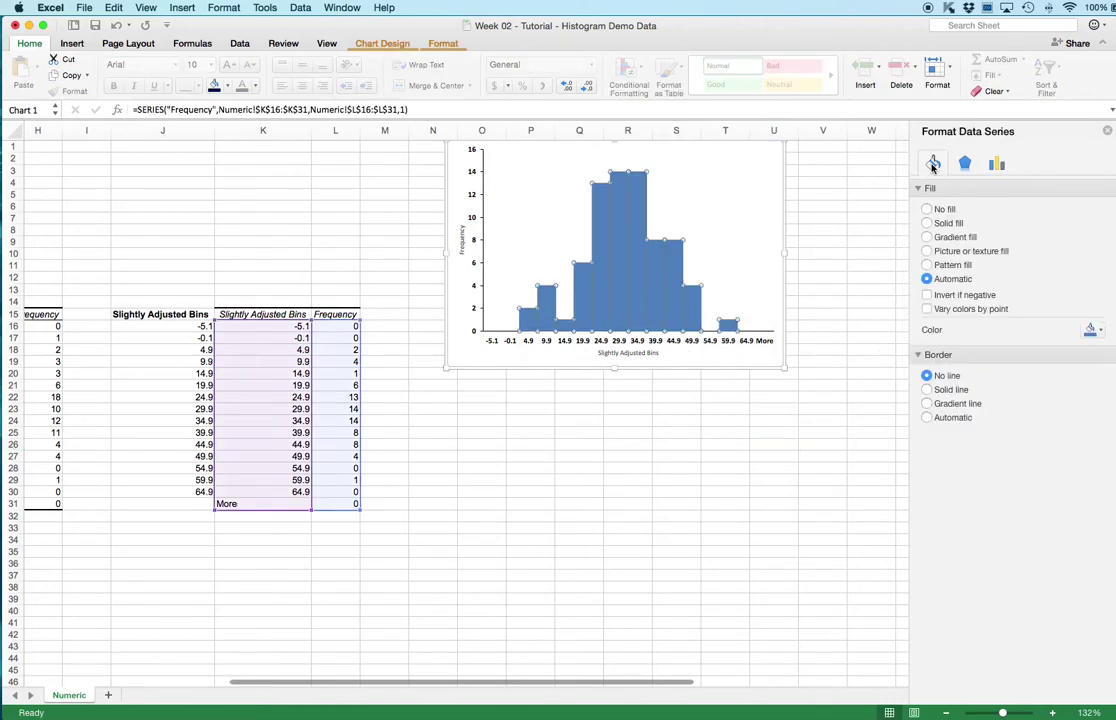
{"action": "left_click", "coordinate": [927, 390]}
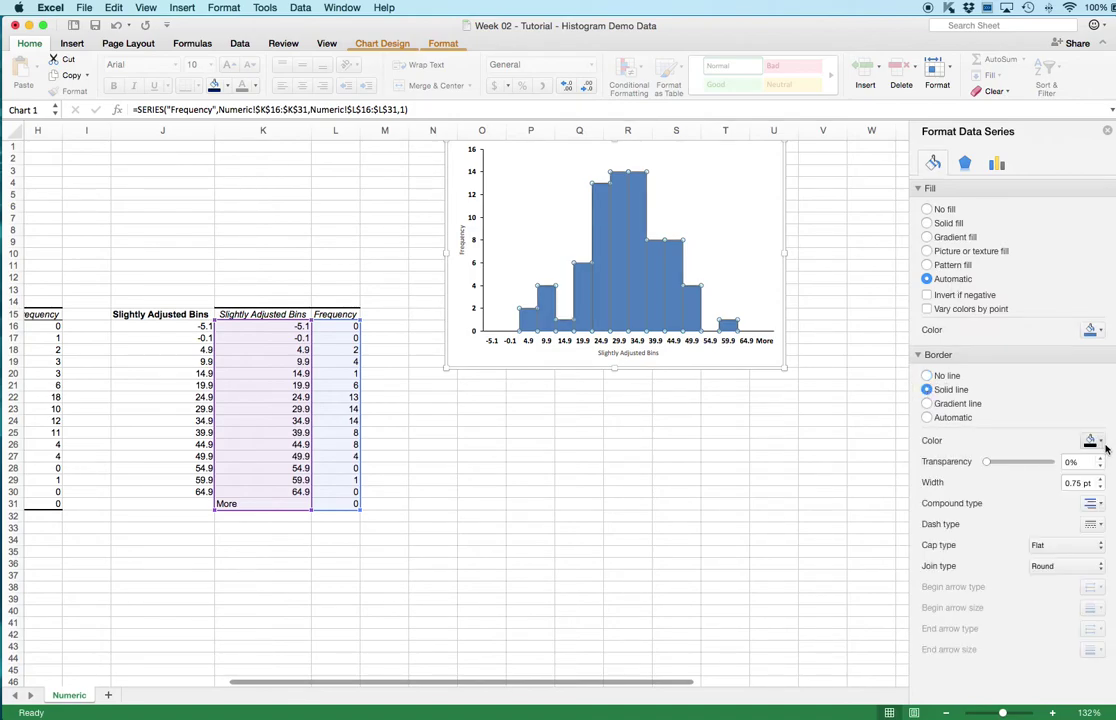
{"action": "left_click", "coordinate": [706, 424]}
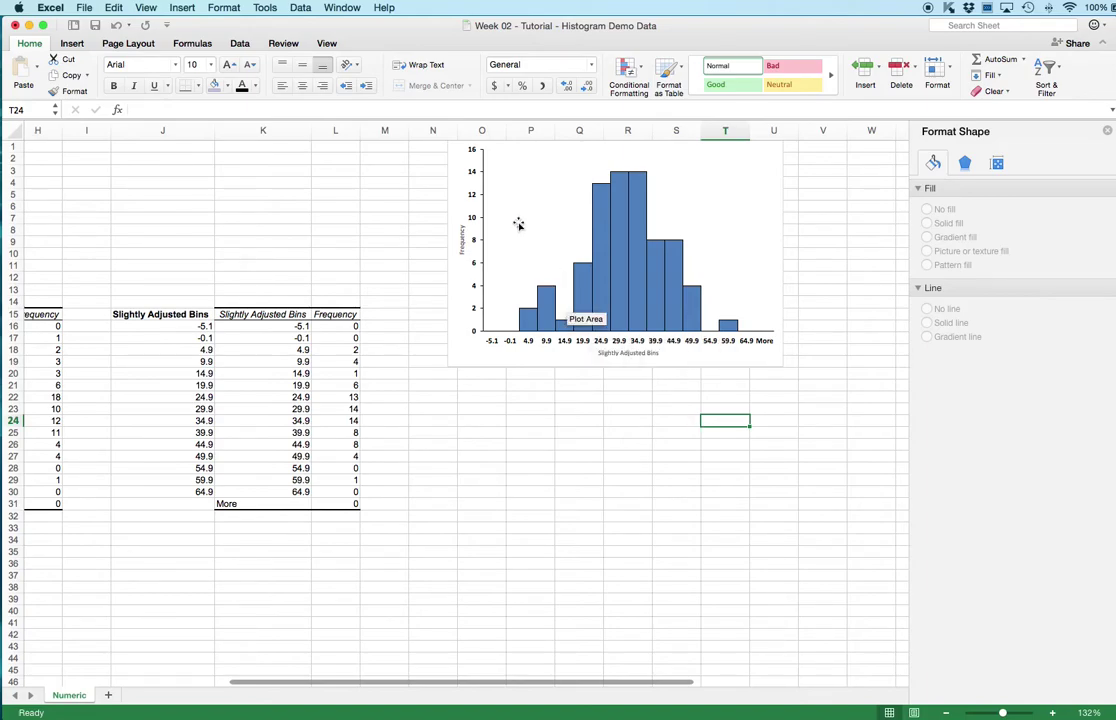
Make the vertical axis title "Frequency" bold and increase its font size to 12.
{"action": "left_click", "coordinate": [459, 243]}
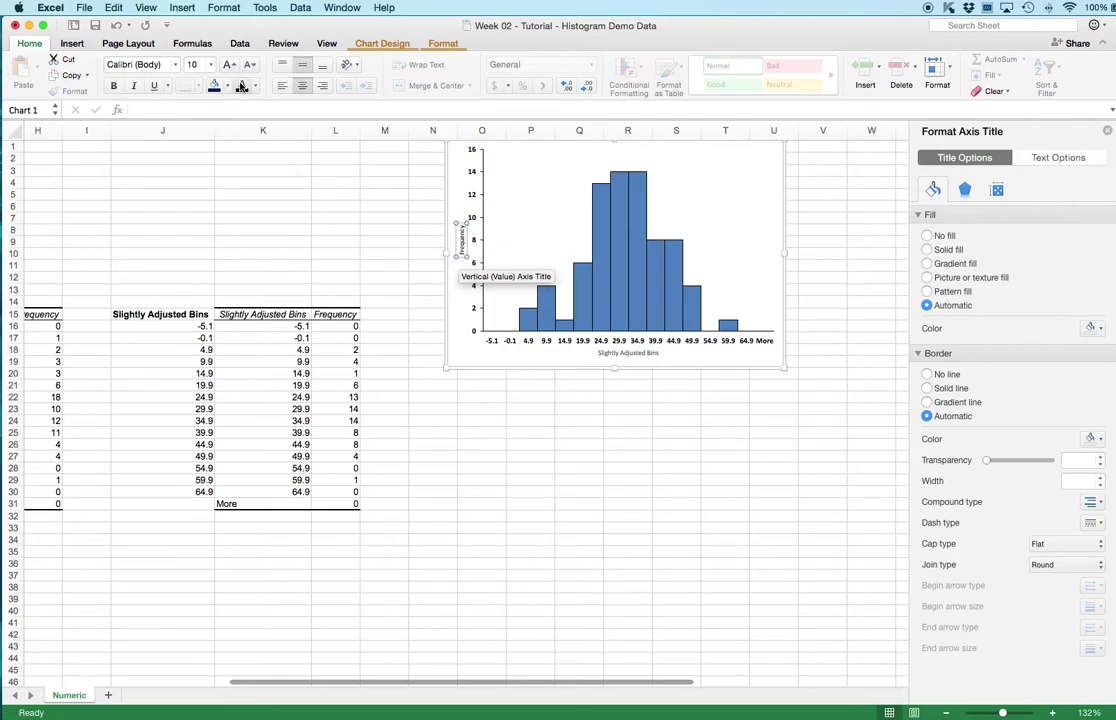
{"action": "left_click", "coordinate": [113, 86]}
{"action": "left_click", "coordinate": [231, 66]}
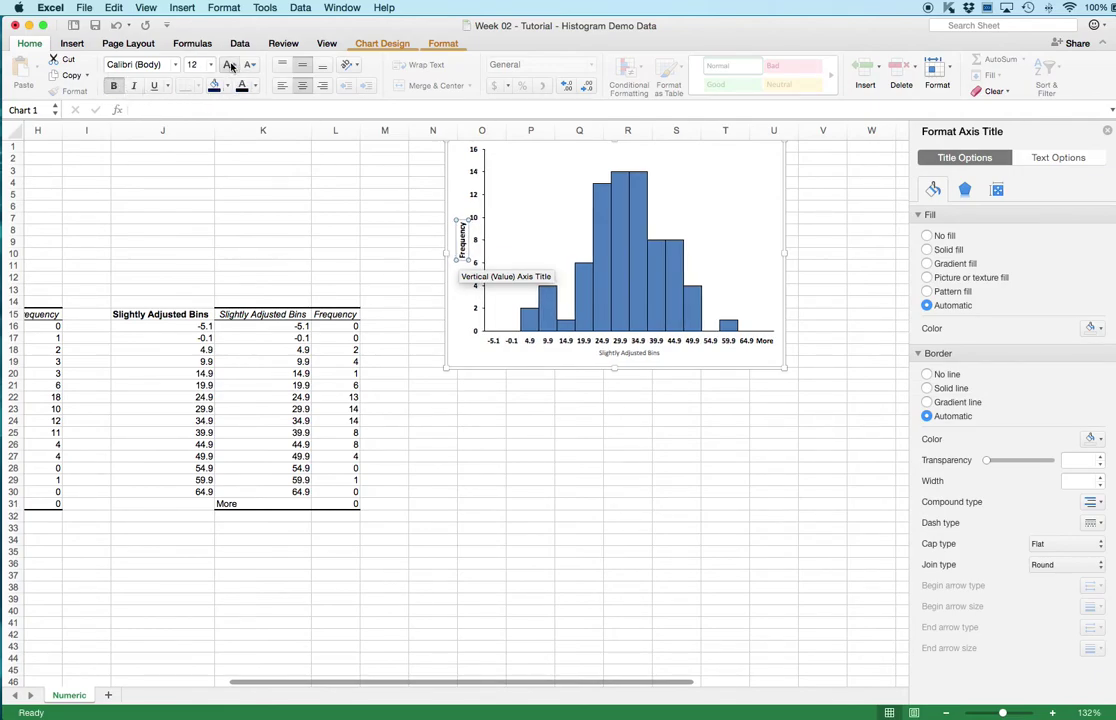
{"action": "left_click", "coordinate": [588, 432]}
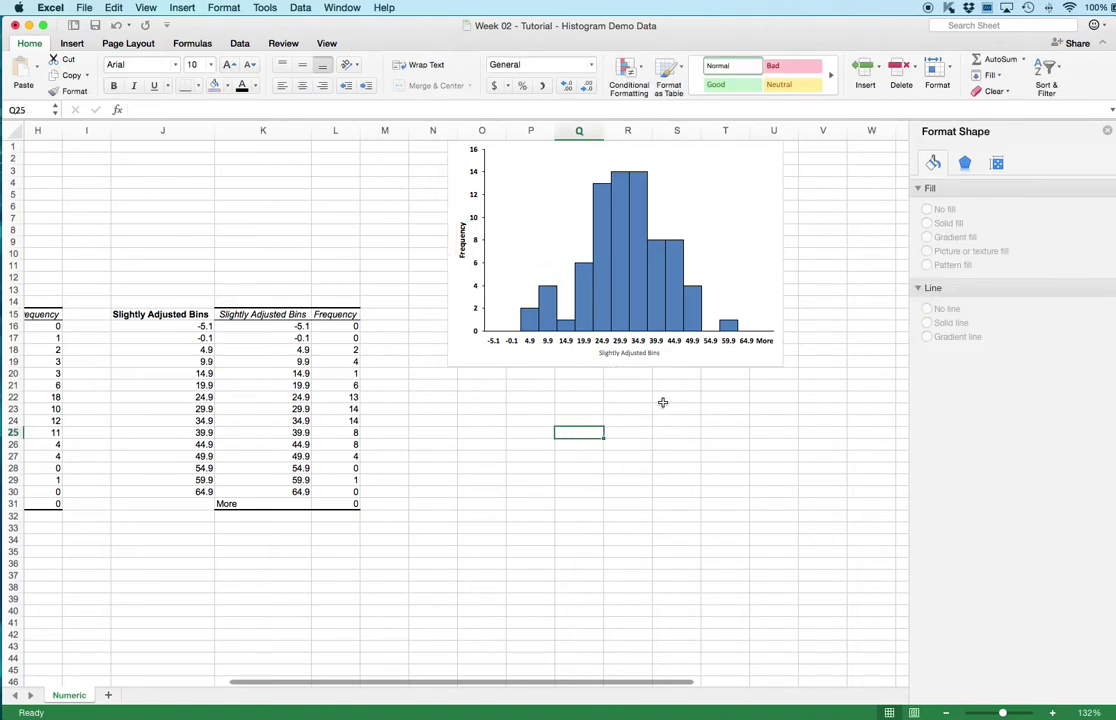
Make the horizontal axis title "Slightly Adjusted Bins" bold and increase its font size to 12.
{"action": "left_click", "coordinate": [648, 355]}
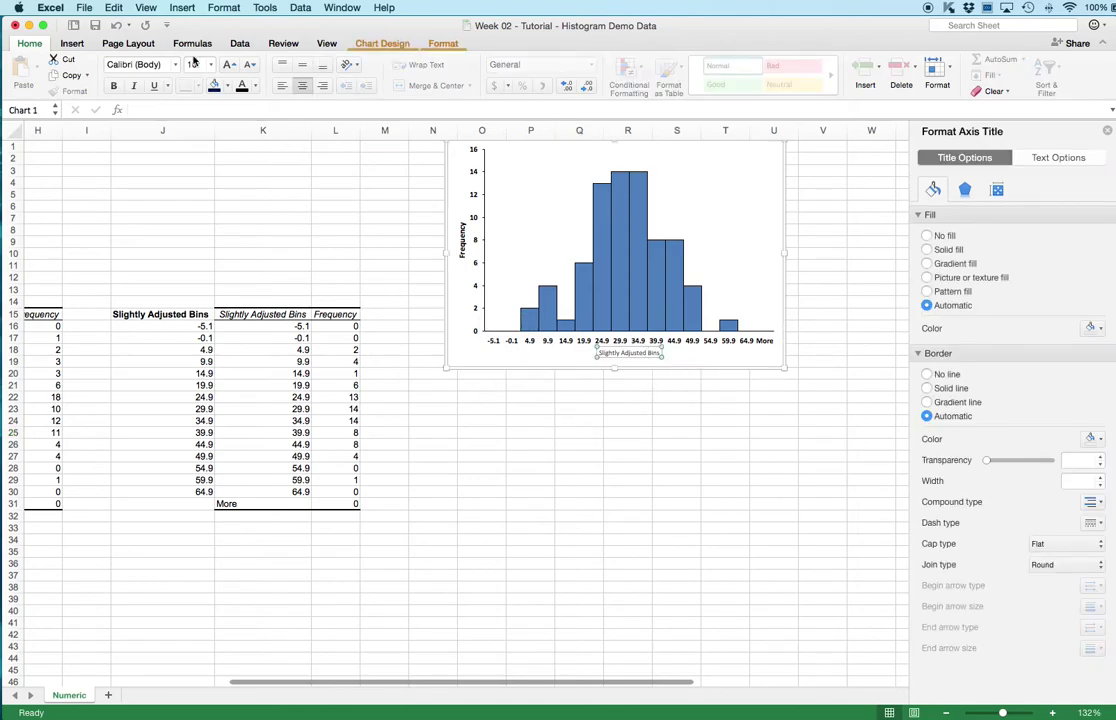
{"action": "left_click", "coordinate": [113, 87]}
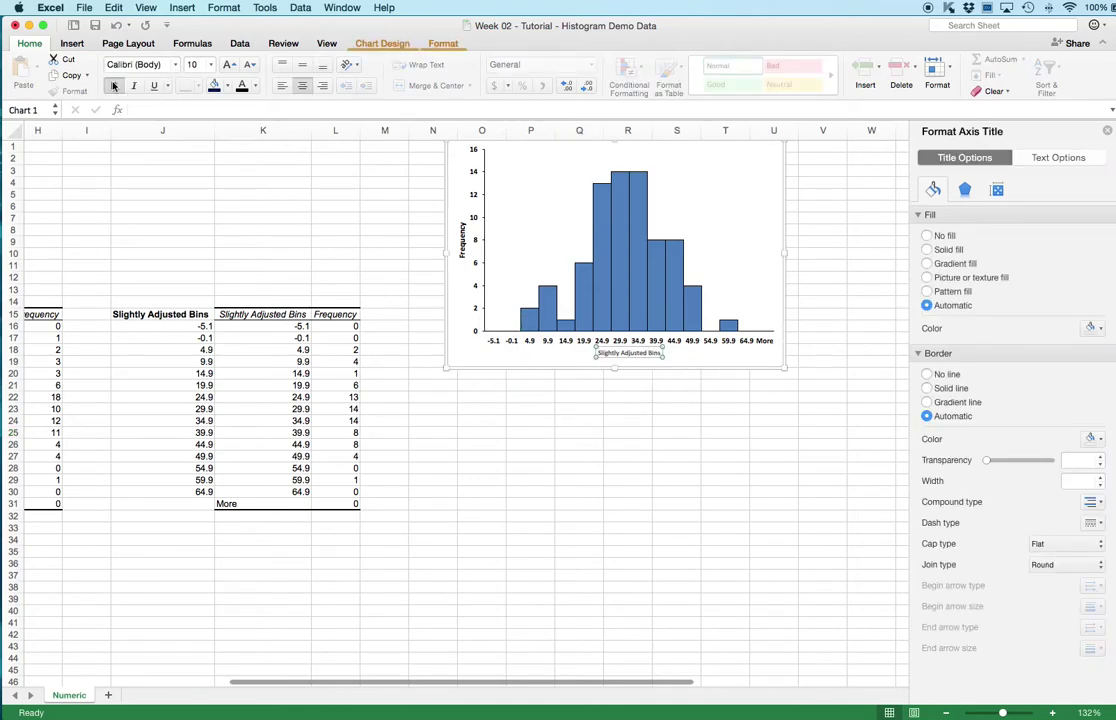
{"action": "left_click", "coordinate": [228, 65]}
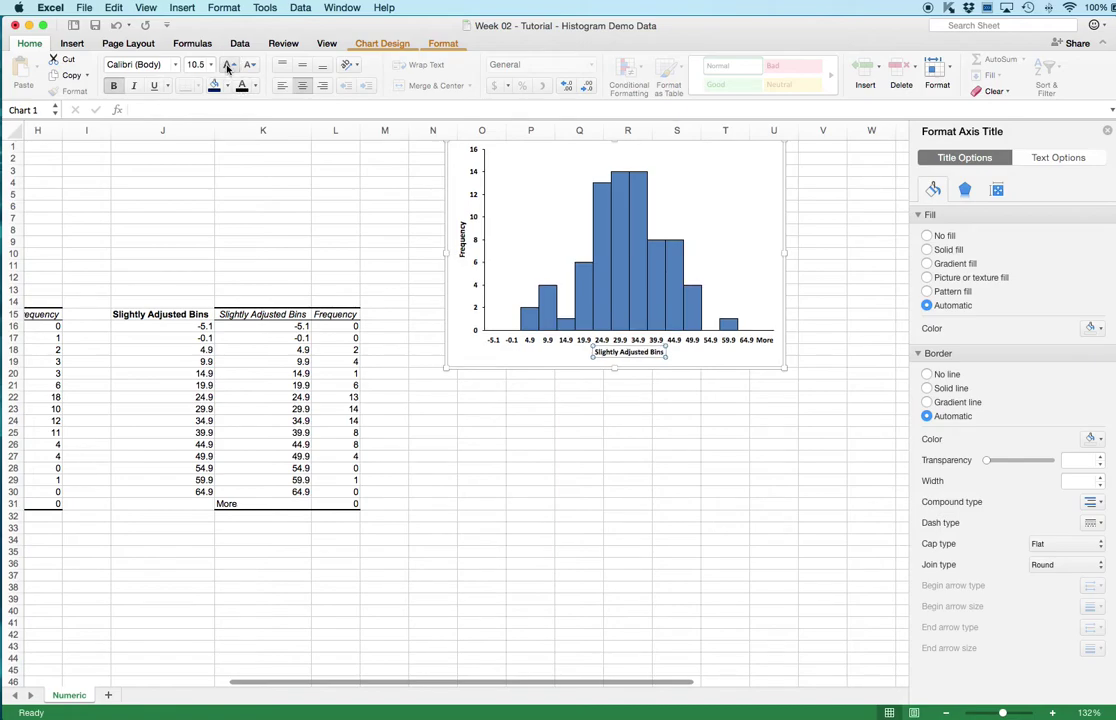
{"action": "left_click", "coordinate": [228, 65]}
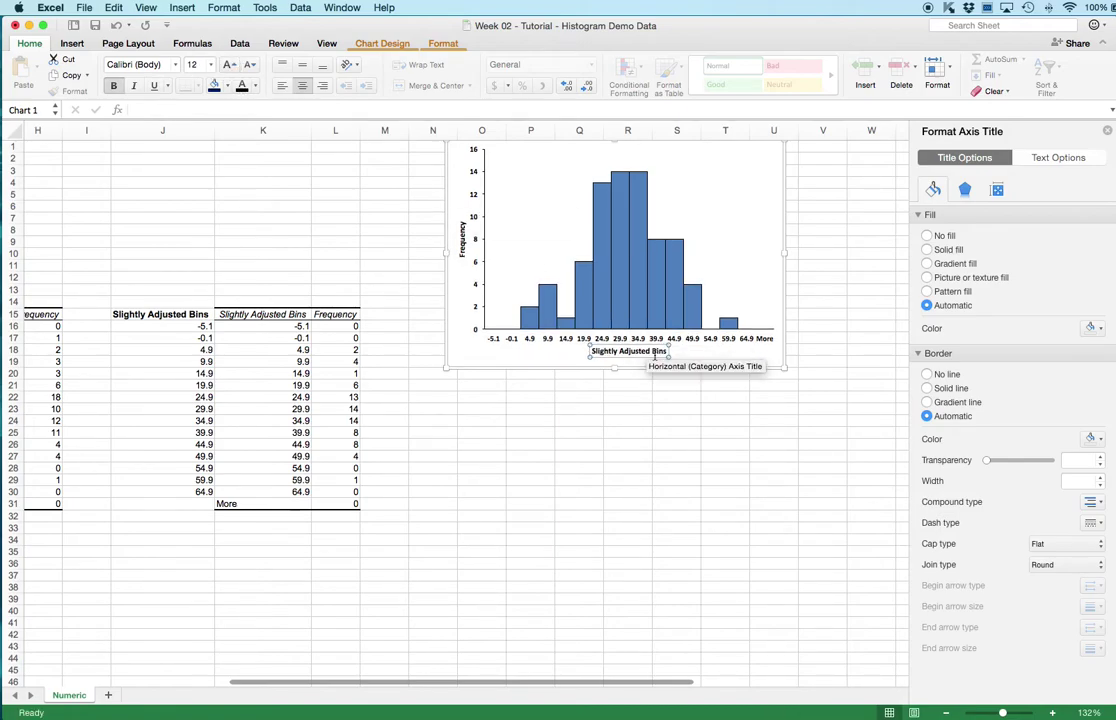
Change the vertical axis title of the histogram to "Number of interns".
{"action": "scroll", "coordinate": [568, 413], "scroll_direction": "right", "scroll_amount": 1}
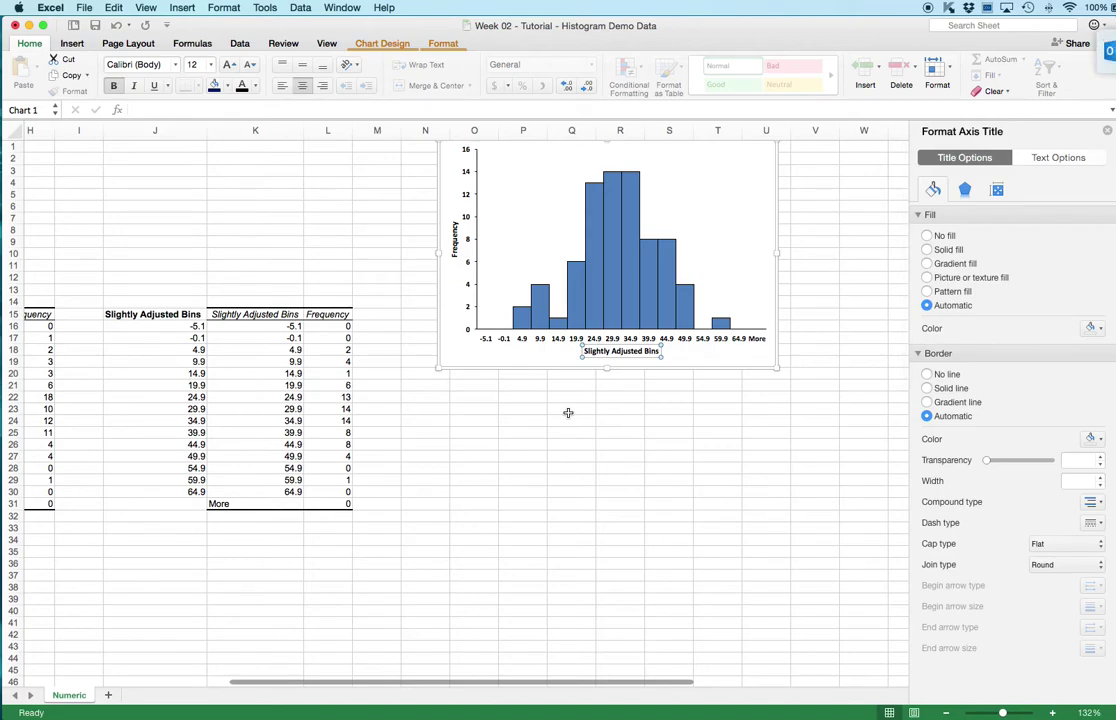
{"action": "double_click", "coordinate": [627, 351]}
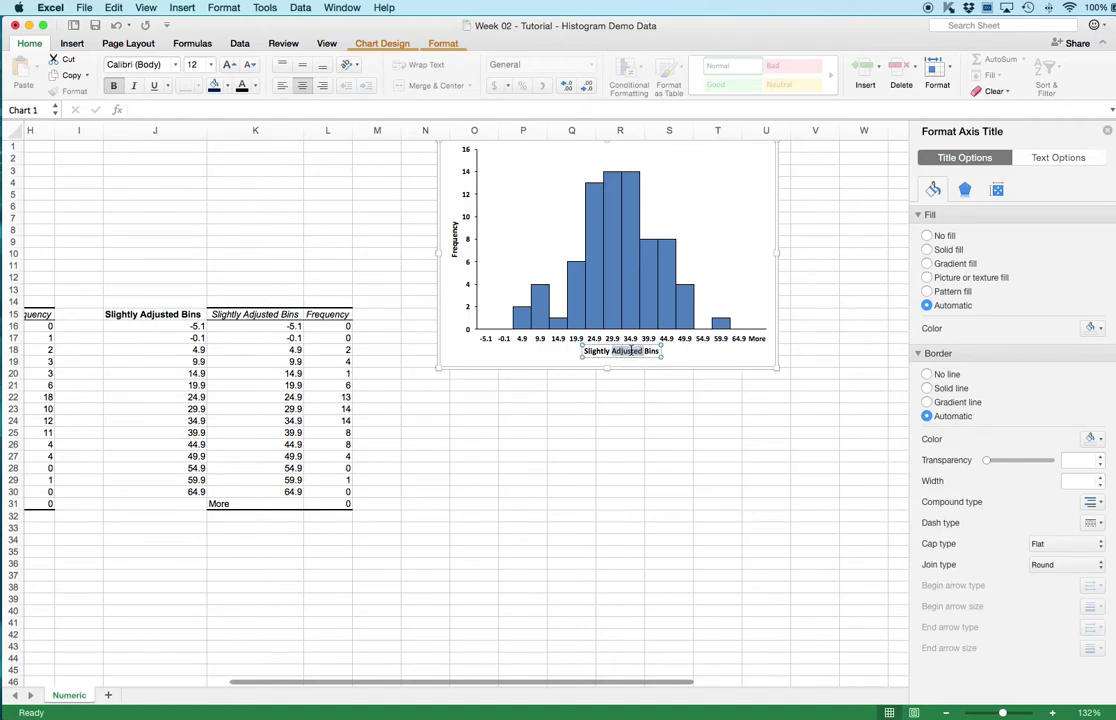
{"action": "left_click", "coordinate": [631, 352]}
{"action": "left_click", "coordinate": [455, 255]}
{"action": "double_click", "coordinate": [455, 253]}
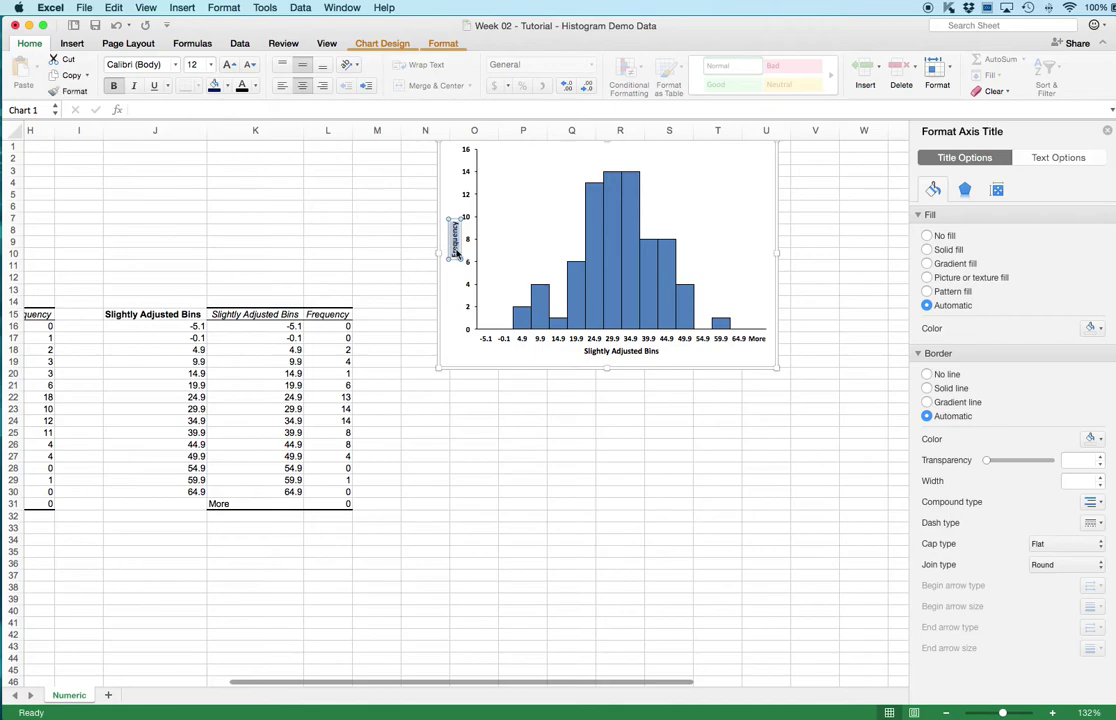
{"action": "type", "text": "Number of interna"}
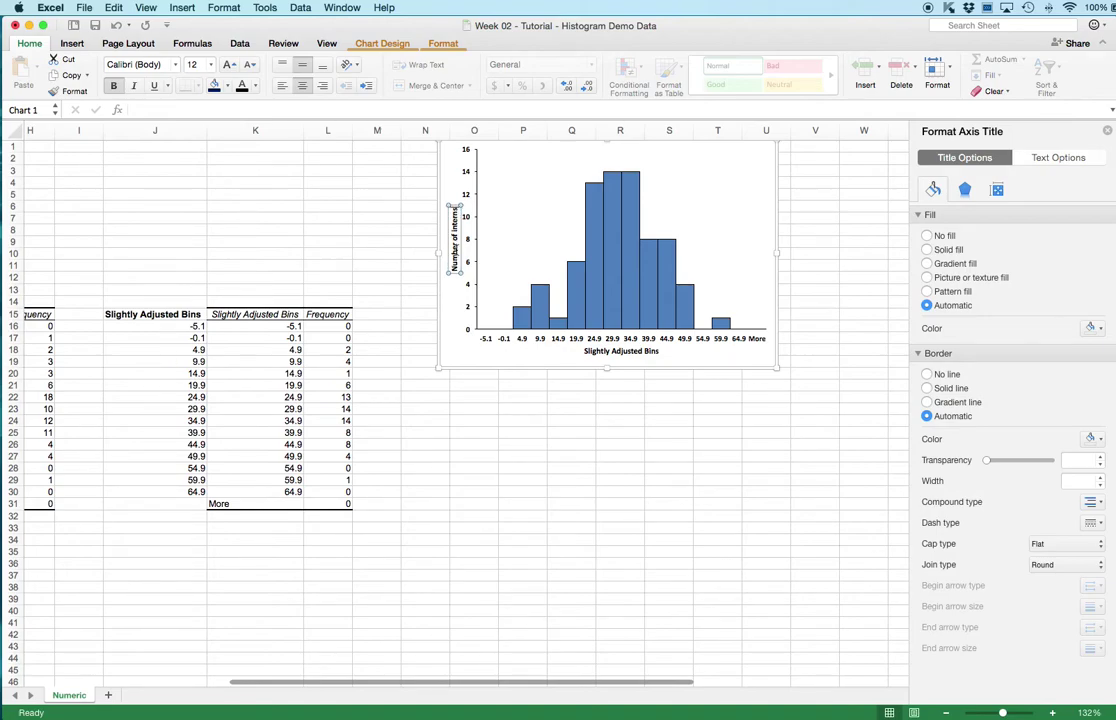
{"action": "left_click", "coordinate": [645, 430]}
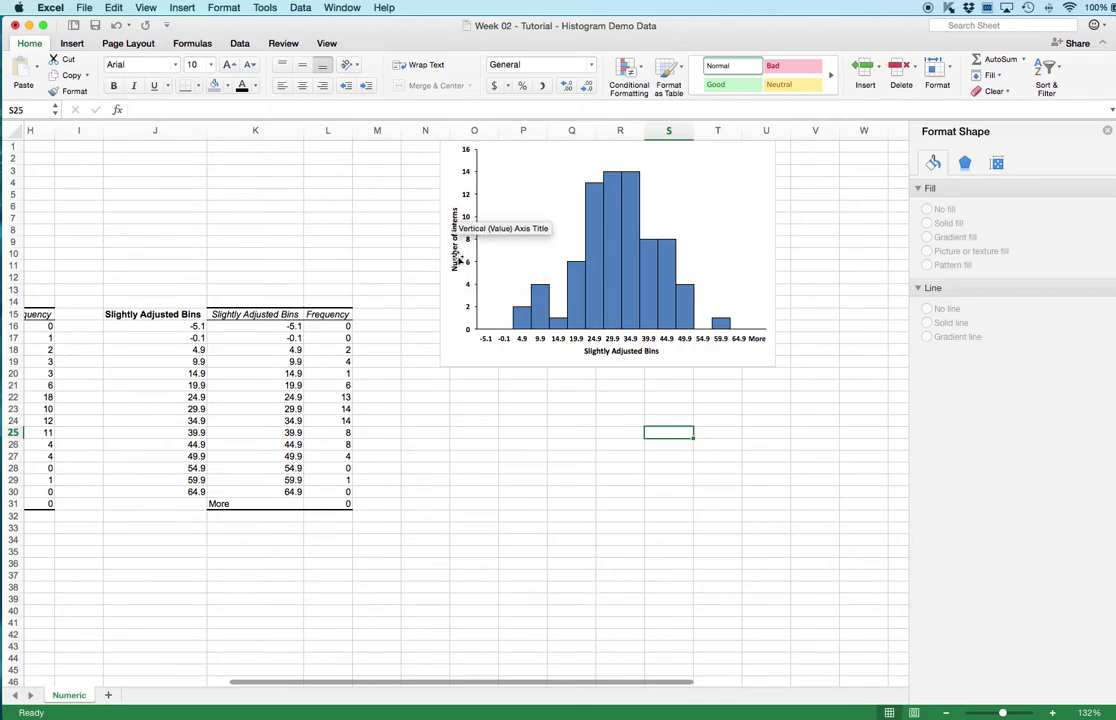
Replace the horizontal axis title "Slightly Adjusted Bins" with "Number of enemas performed".
{"action": "left_click", "coordinate": [628, 352]}
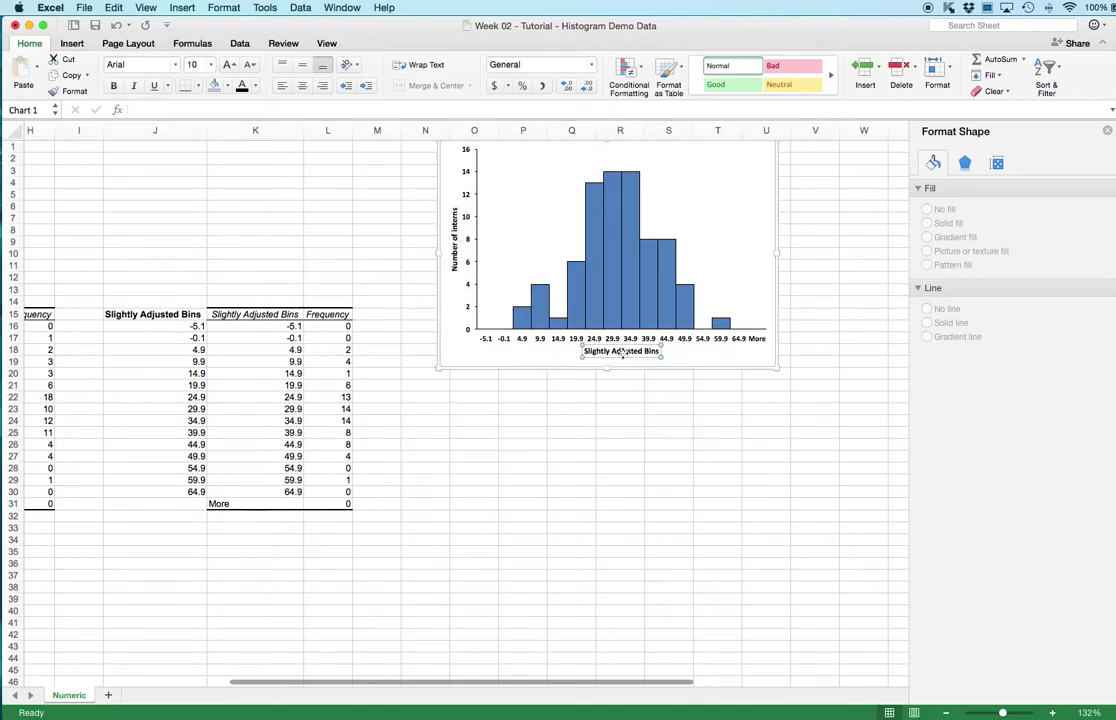
{"action": "double_click", "coordinate": [632, 354]}
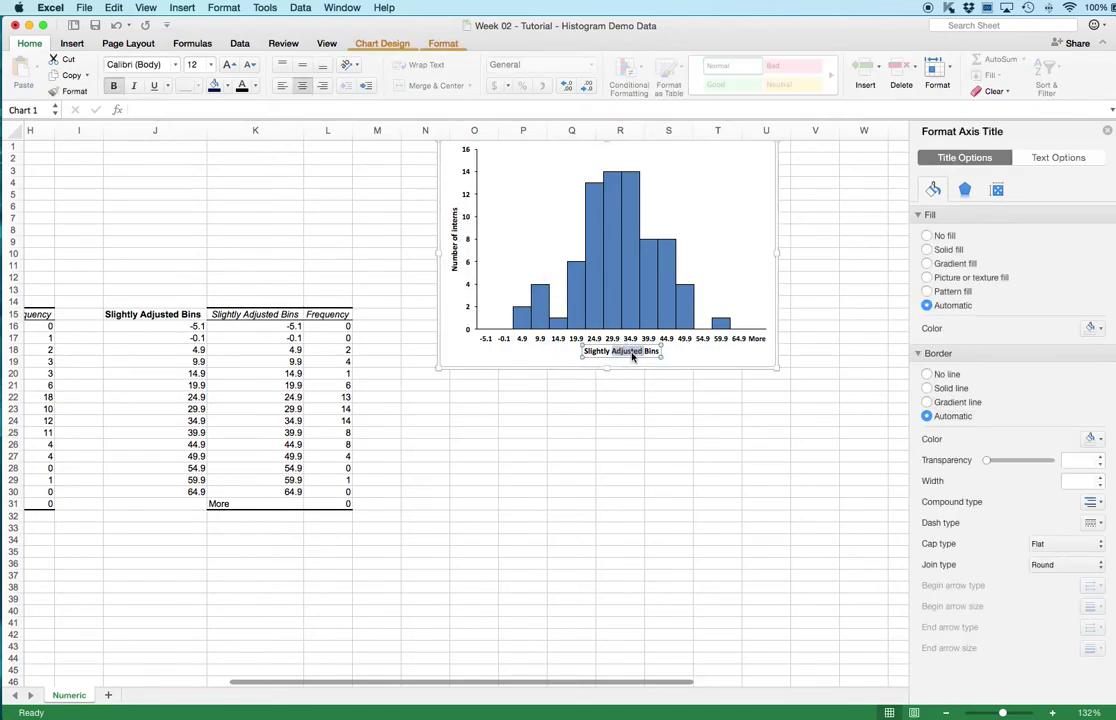
{"action": "key", "text": "BackSpace"}
{"action": "key", "text": "BackSpace"}
{"action": "key", "text": "BackSpace"}
{"action": "key", "text": "BackSpace"}
{"action": "key", "text": "BackSpace"}
{"action": "key", "text": "BackSpace"}
{"action": "key", "text": "BackSpace"}
{"action": "key", "text": "BackSpace"}
{"action": "key", "text": "BackSpace"}
{"action": "key", "text": "BackSpace"}
{"action": "key", "text": "BackSpace"}
{"action": "key", "text": "BackSpace"}
{"action": "key", "text": "BackSpace"}
{"action": "key", "text": "BackSpace"}
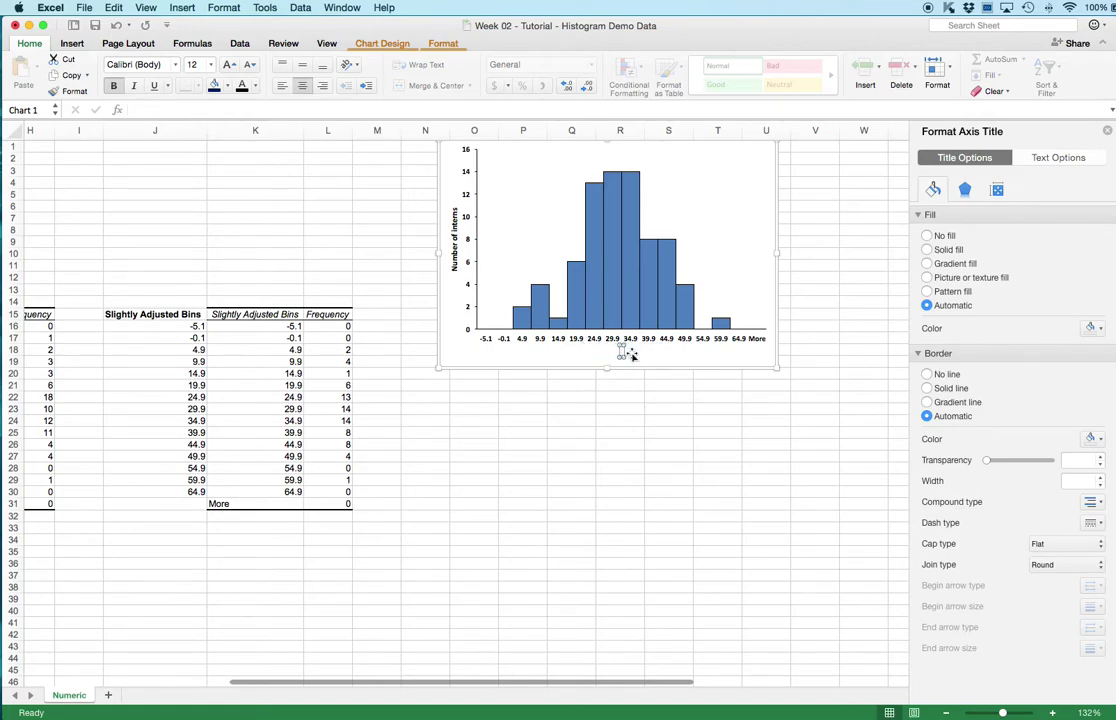
{"action": "type", "text": "Number of enemas performed"}
{"action": "left_click", "coordinate": [628, 420]}
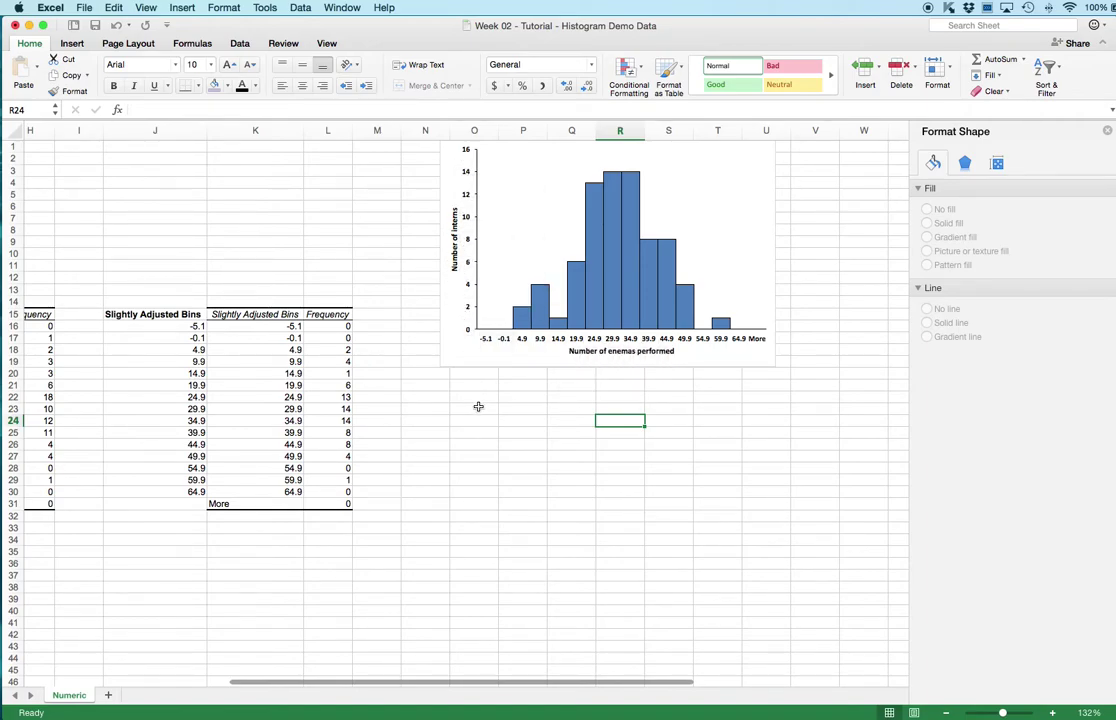
{"action": "left_click", "coordinate": [523, 445]}
{"action": "scroll", "coordinate": [523, 445], "scroll_direction": "right", "scroll_amount": 1}
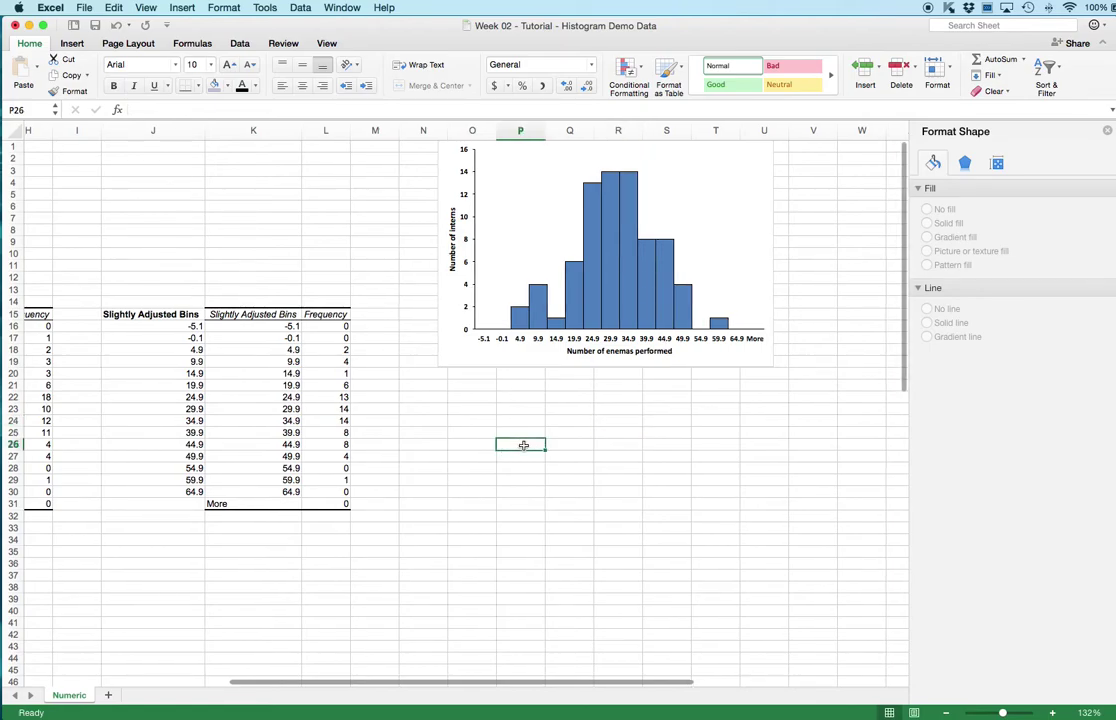
Try the horizontal axis position on tick marks, return it to between tick marks, and set the major tick mark type to Outside.
{"action": "left_click", "coordinate": [545, 344]}
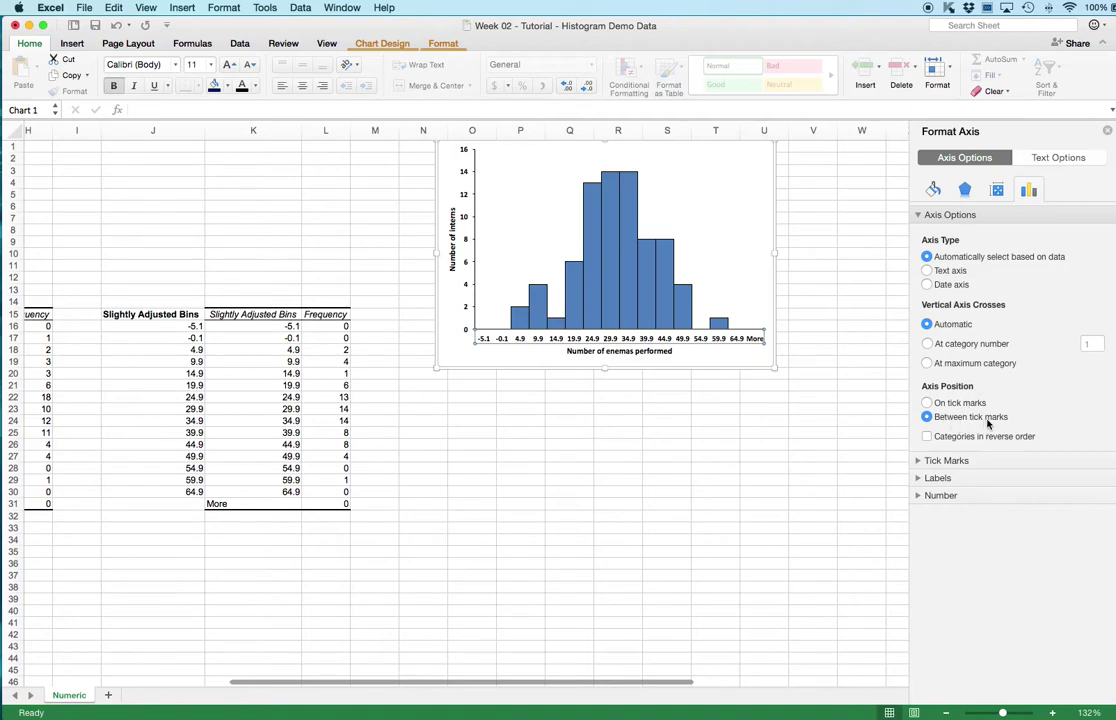
{"action": "left_click", "coordinate": [927, 403]}
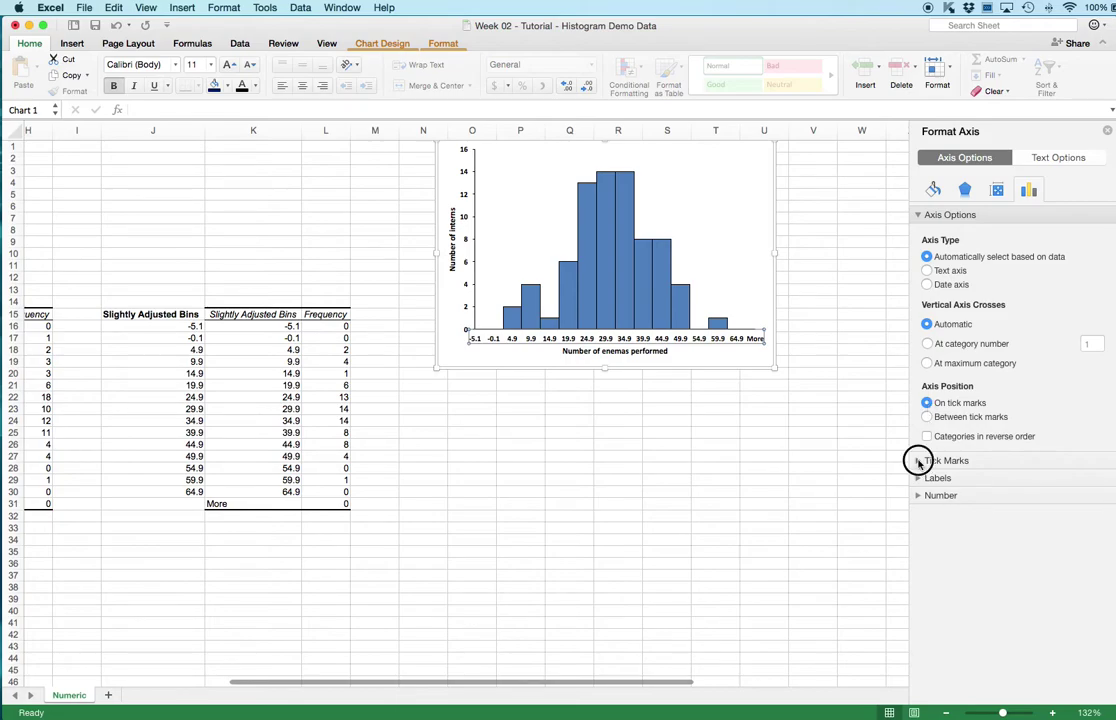
{"action": "left_click", "coordinate": [918, 461]}
{"action": "left_click", "coordinate": [927, 417]}
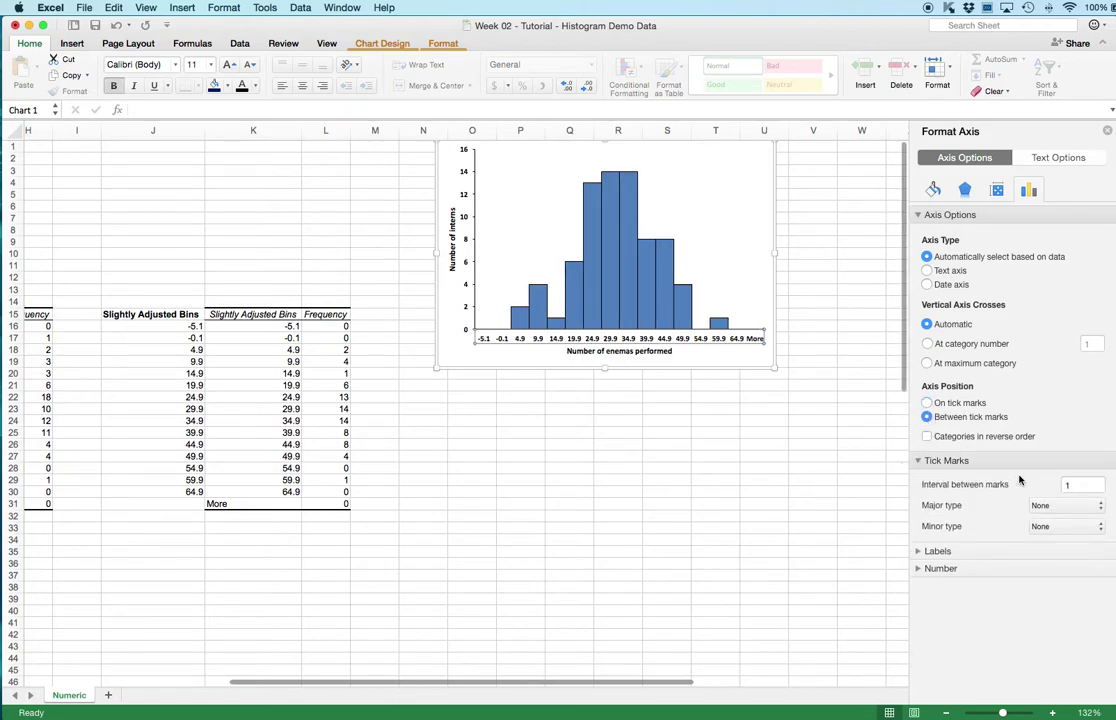
{"action": "left_click", "coordinate": [1066, 506]}
{"action": "left_click", "coordinate": [1066, 533]}
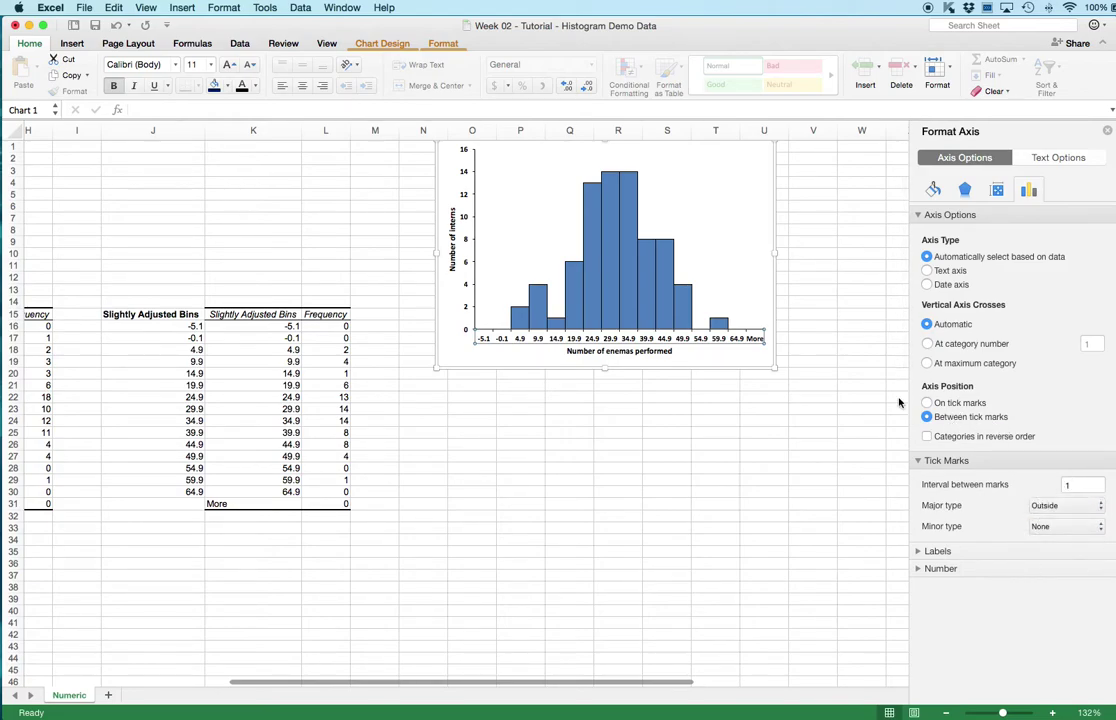
Set the histogram's horizontal axis position to On tick marks and close the formatting pane.
{"action": "mouse_move", "coordinate": [576, 324]}
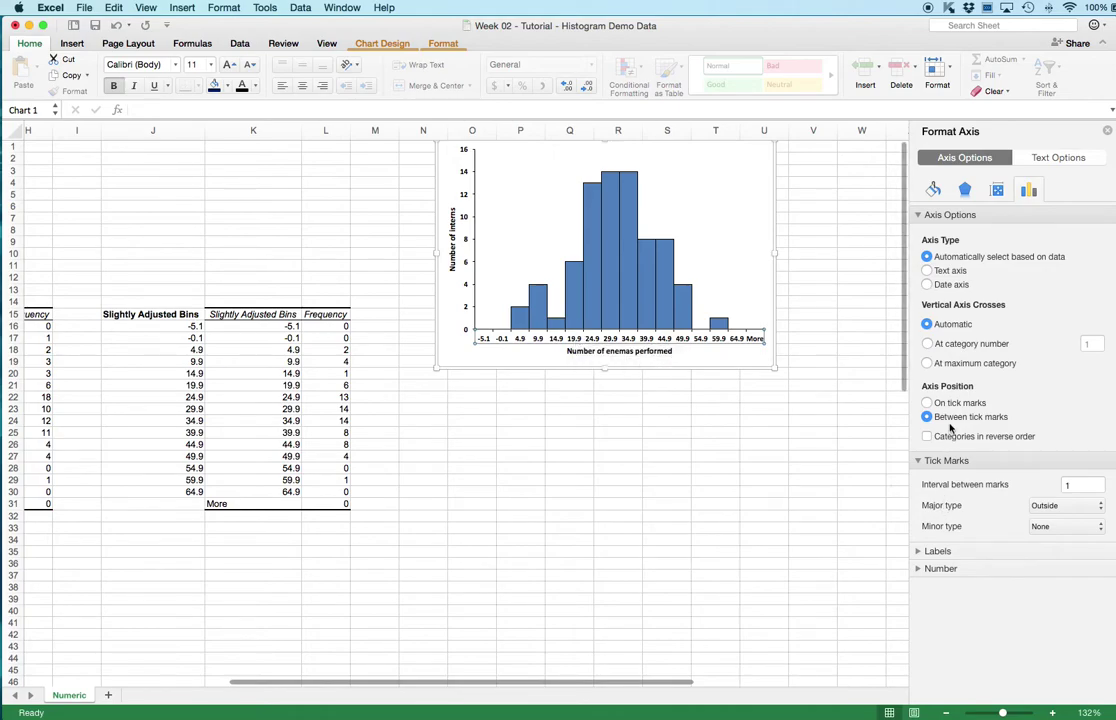
{"action": "left_click", "coordinate": [927, 403]}
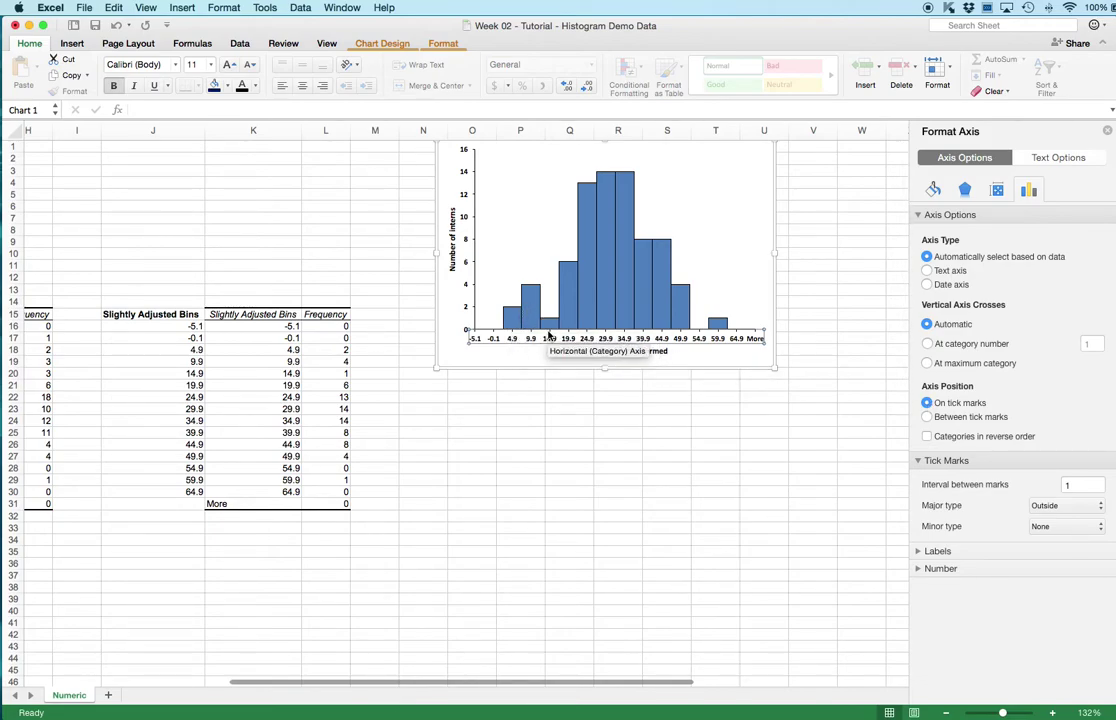
{"action": "left_click", "coordinate": [640, 476]}
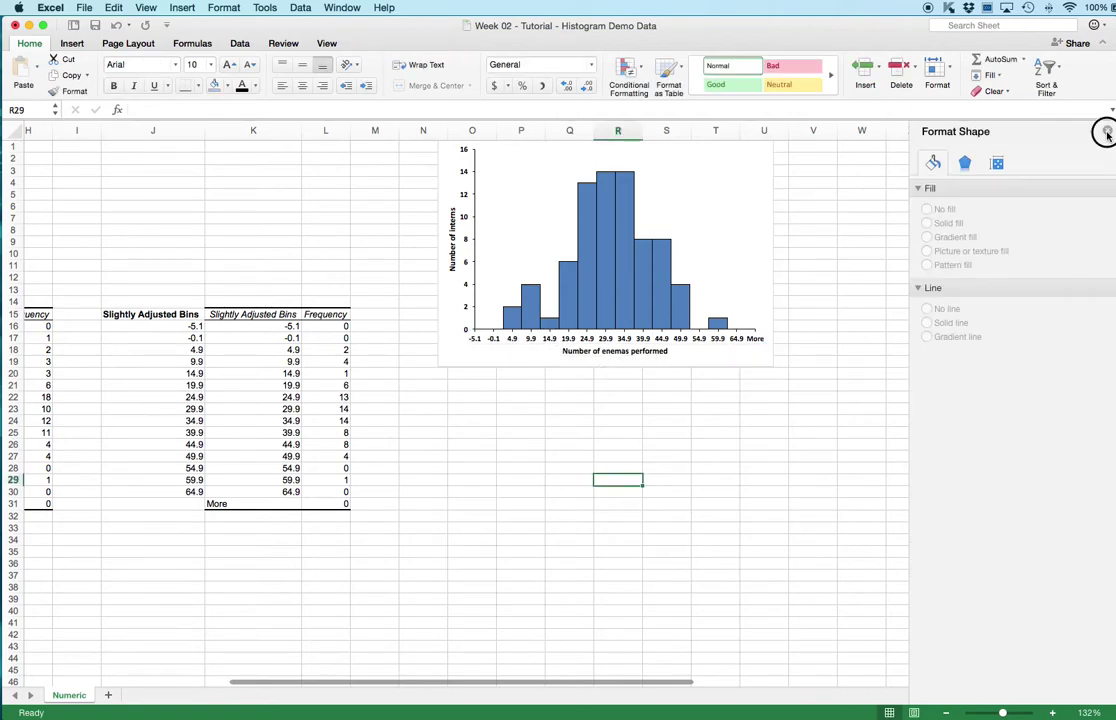
{"action": "left_click", "coordinate": [1106, 133]}
{"action": "left_click", "coordinate": [503, 480]}
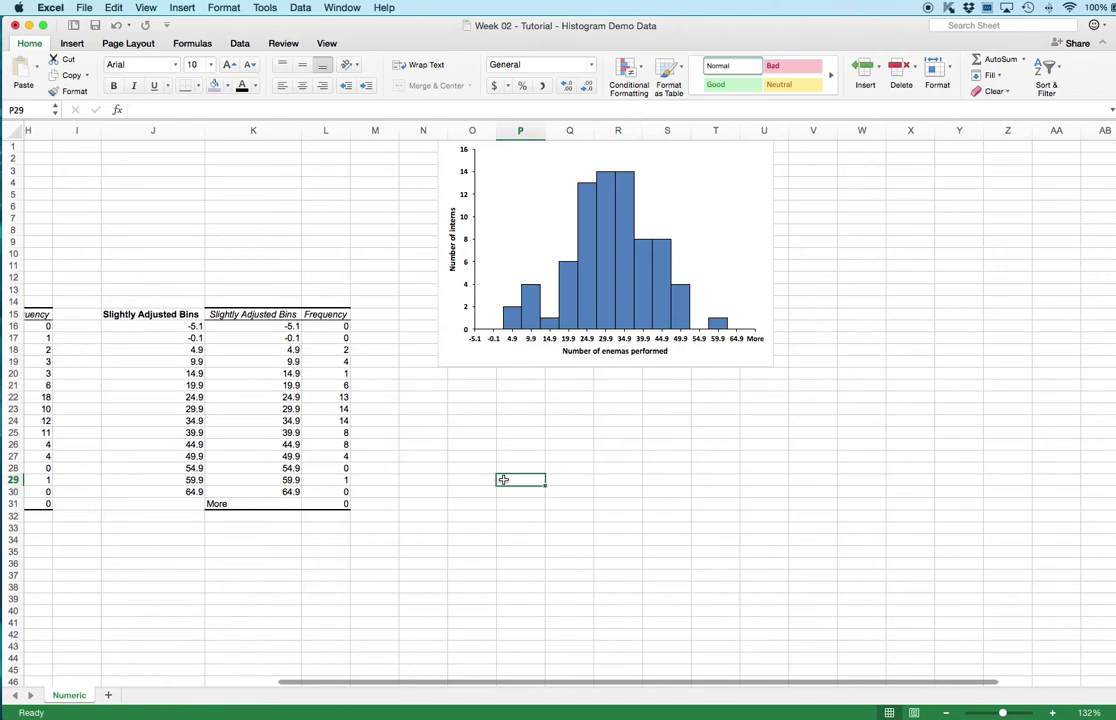
Move the histogram chart closer to the frequency table so it starts at about column Q.
{"action": "mouse_move", "coordinate": [535, 320]}
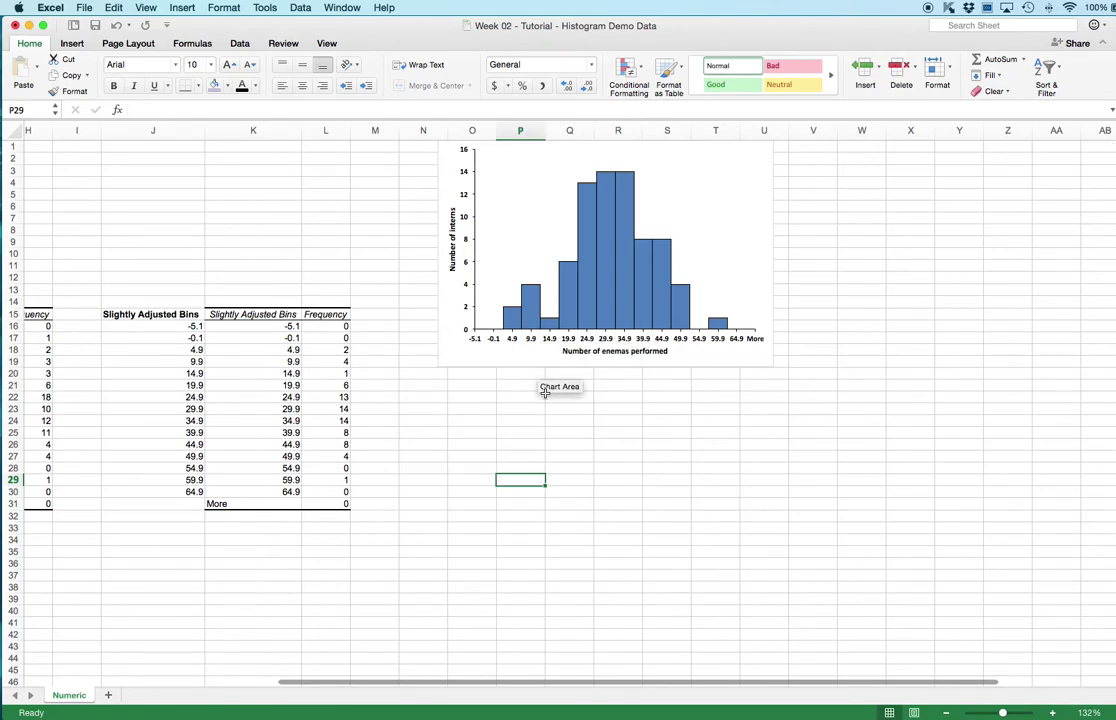
{"action": "scroll", "coordinate": [547, 396], "scroll_direction": "up", "scroll_amount": 5}
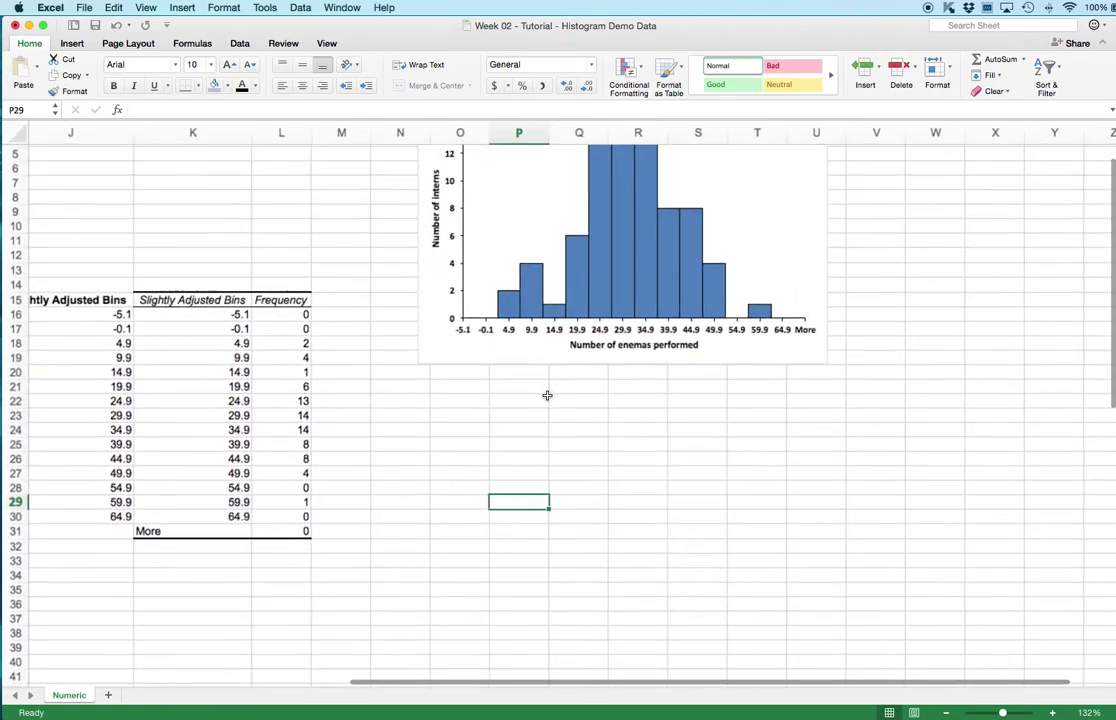
{"action": "scroll", "coordinate": [660, 441], "scroll_direction": "up", "scroll_amount": 2}
{"action": "scroll", "coordinate": [660, 441], "scroll_direction": "right", "scroll_amount": 4}
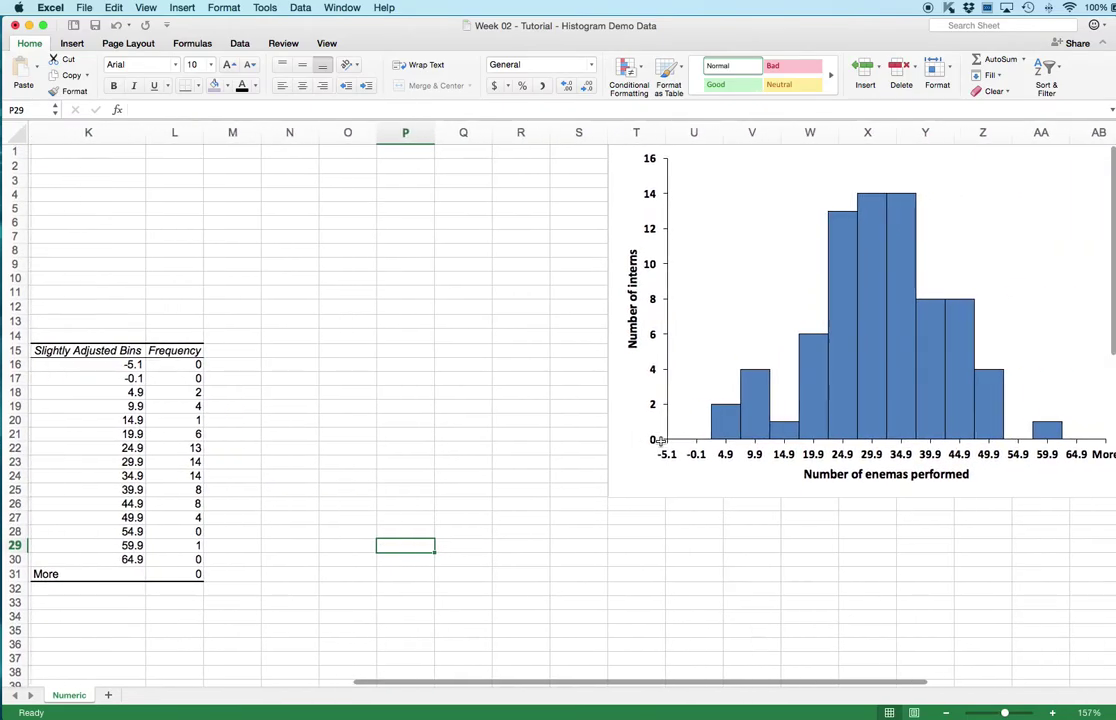
{"action": "scroll", "coordinate": [660, 441], "scroll_direction": "left", "scroll_amount": 4}
{"action": "scroll", "coordinate": [660, 441], "scroll_direction": "down", "scroll_amount": 3}
{"action": "scroll", "coordinate": [662, 450], "scroll_direction": "down", "scroll_amount": 3}
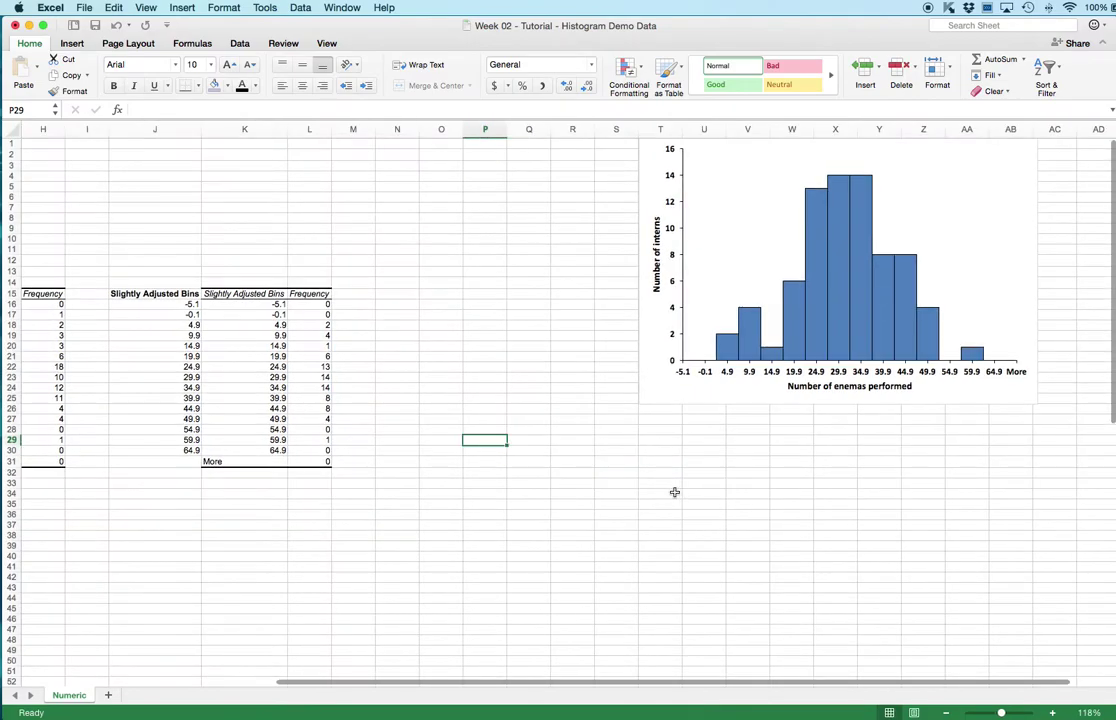
{"action": "scroll", "coordinate": [675, 492], "scroll_direction": "right", "scroll_amount": 2}
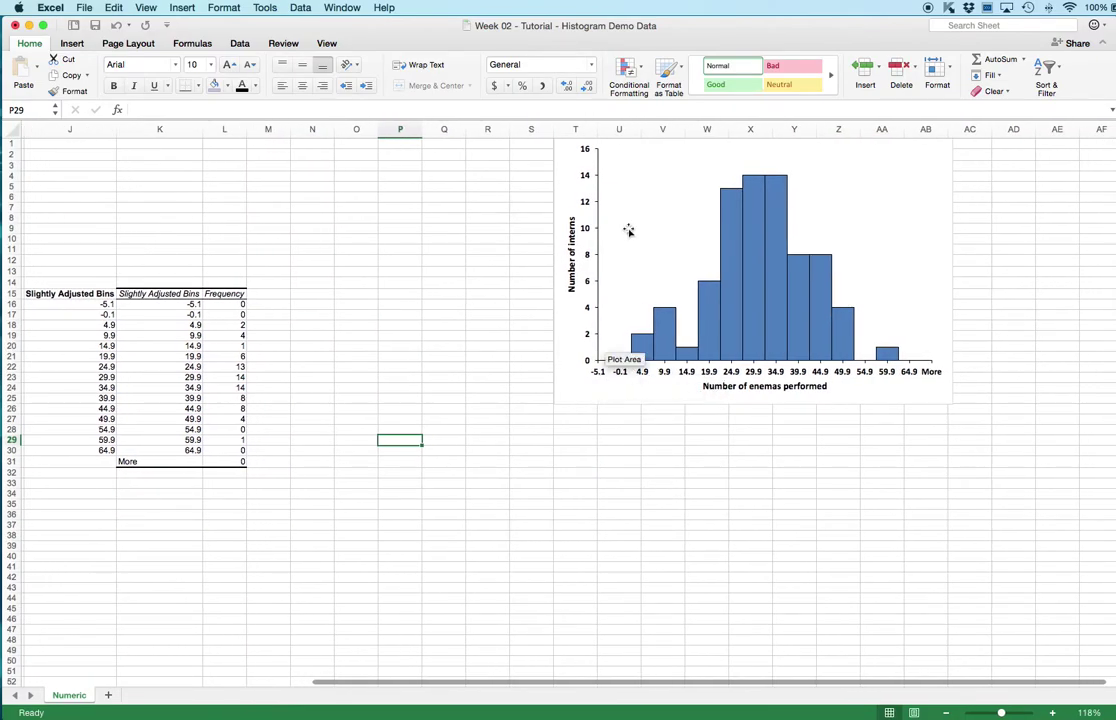
{"action": "left_click_drag", "start_coordinate": [566, 150], "coordinate": [433, 147]}
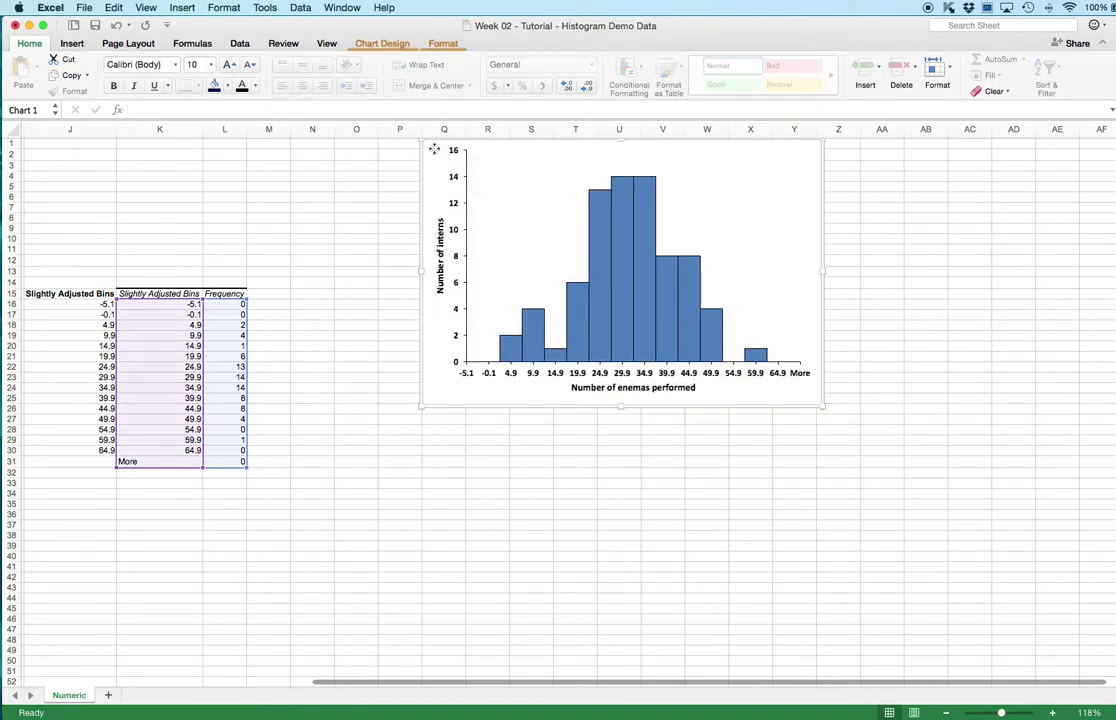
{"action": "left_click", "coordinate": [492, 486]}
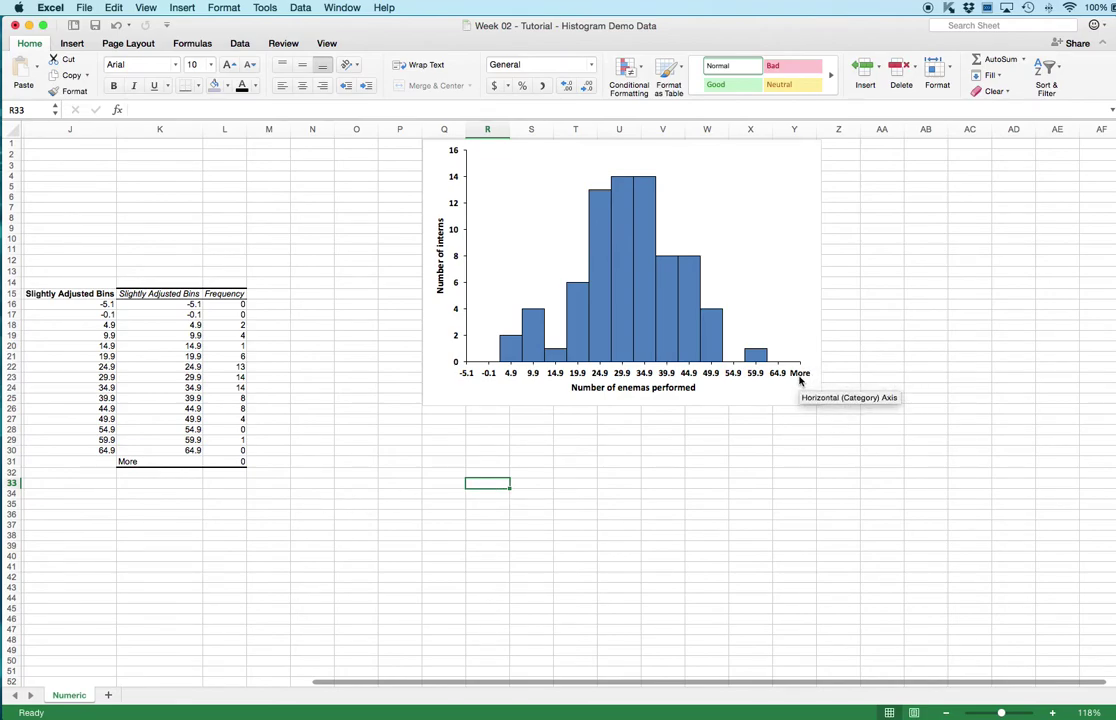
Deny the Outlook request to let the redirected server configure the account settings.
{"action": "left_click", "coordinate": [619, 493]}
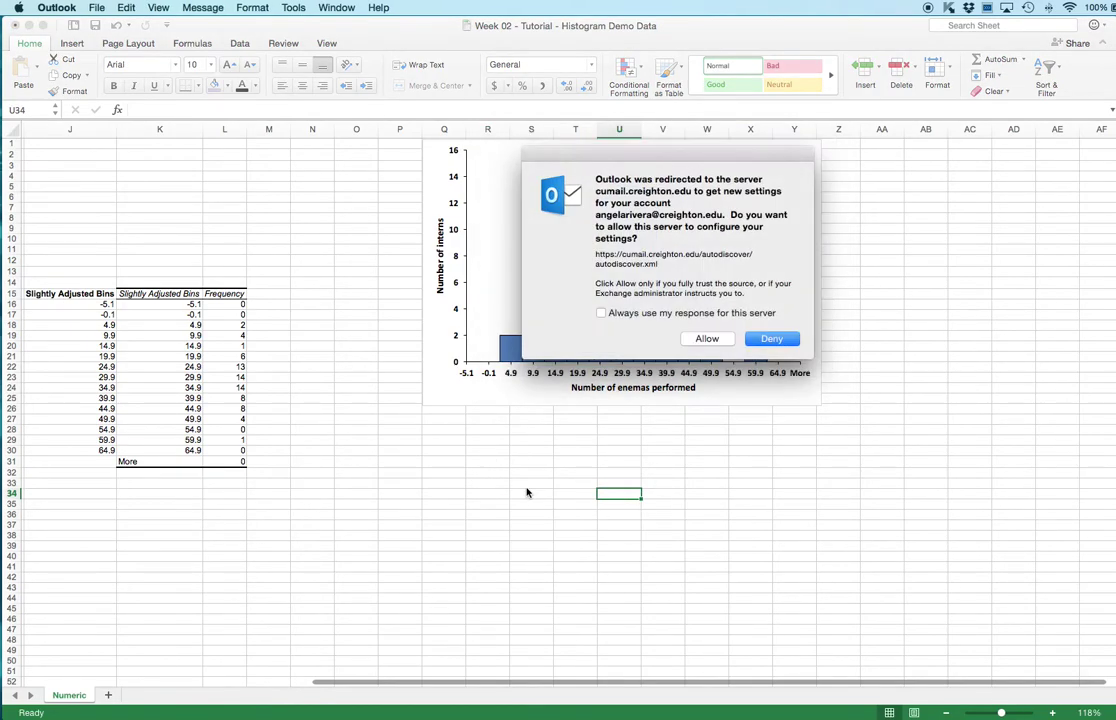
{"action": "left_click", "coordinate": [770, 340]}
Enter the column header "Labels" in cell M15 beside the adjusted-bin frequencies and make it bold.
{"action": "left_click", "coordinate": [272, 293]}
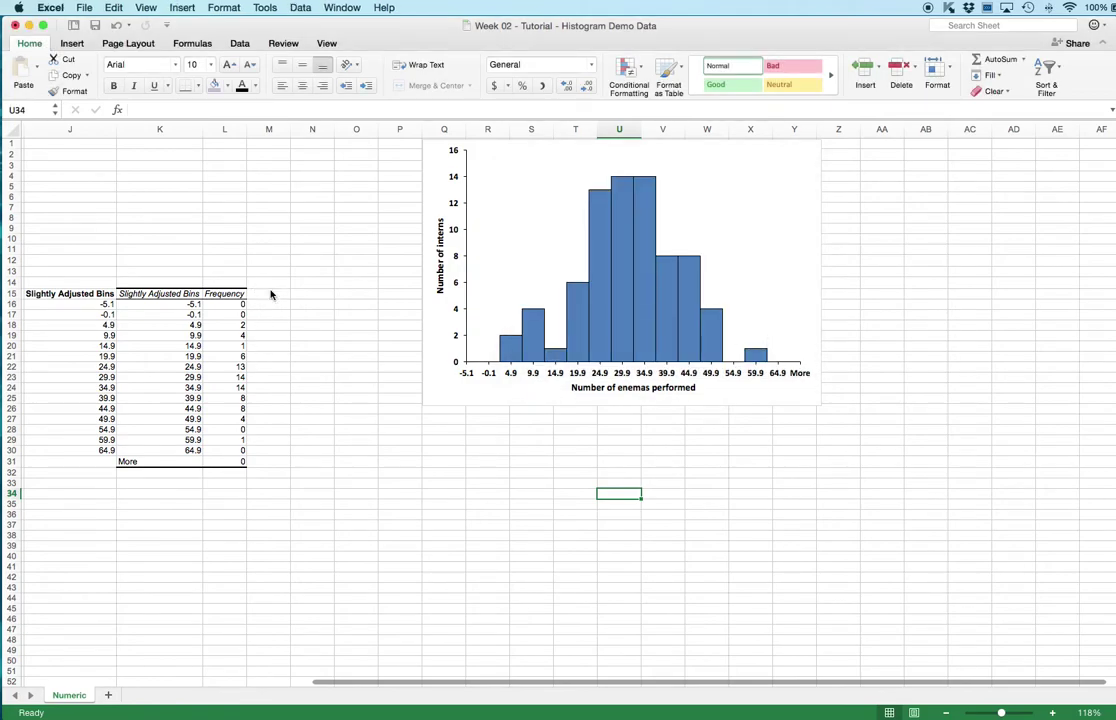
{"action": "type", "text": "Lab"}
{"action": "key", "text": "Return"}
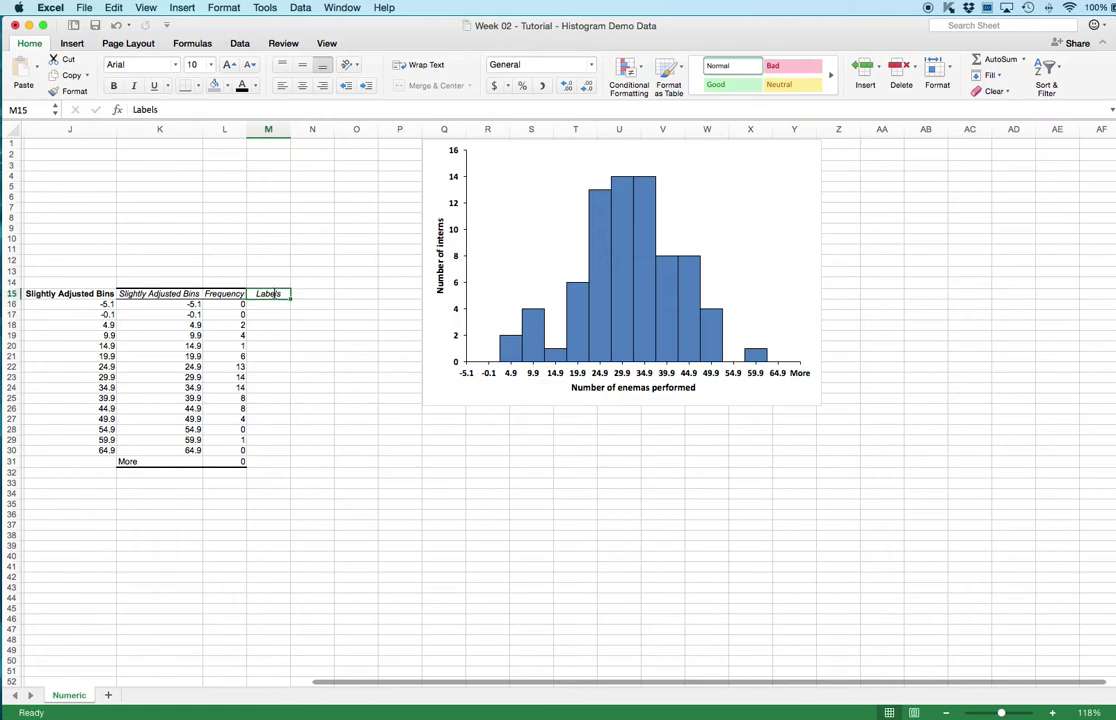
{"action": "key", "text": "super+b"}
{"action": "key", "text": "super+i"}
{"action": "key", "text": "super+e"}
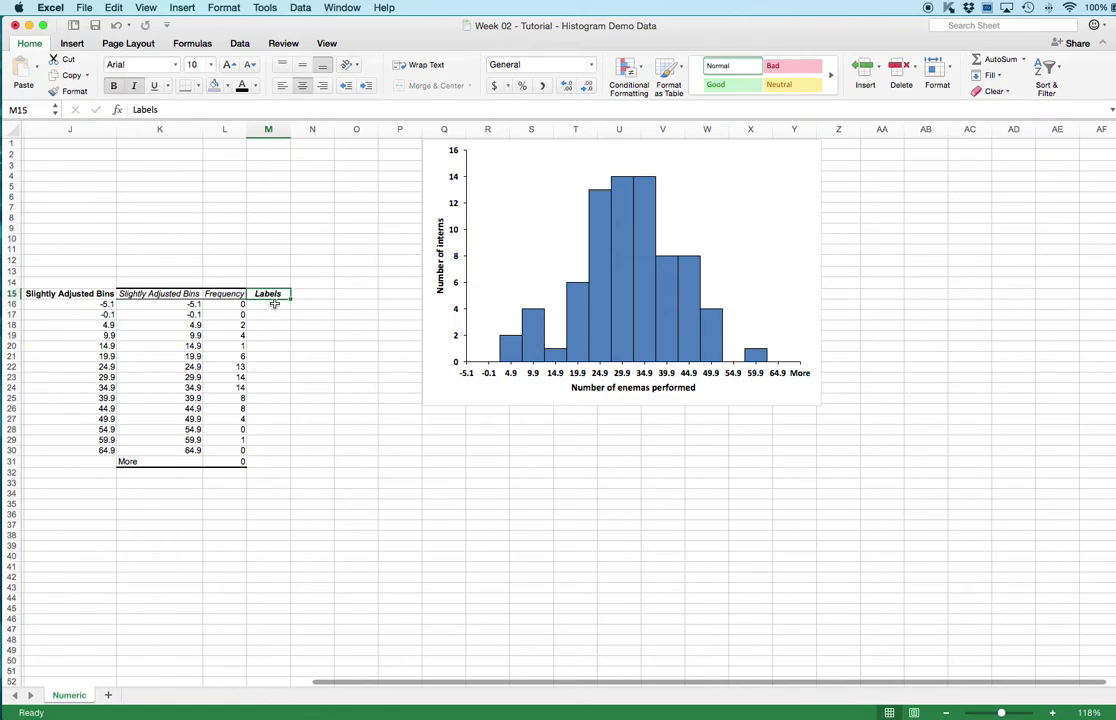
Enter the placeholder labels A, B and C in cells M16 to M18 under the Labels header.
{"action": "left_click", "coordinate": [274, 304]}
{"action": "type", "text": "A"}
{"action": "key", "text": "Return"}
{"action": "type", "text": "B"}
{"action": "key", "text": "Return"}
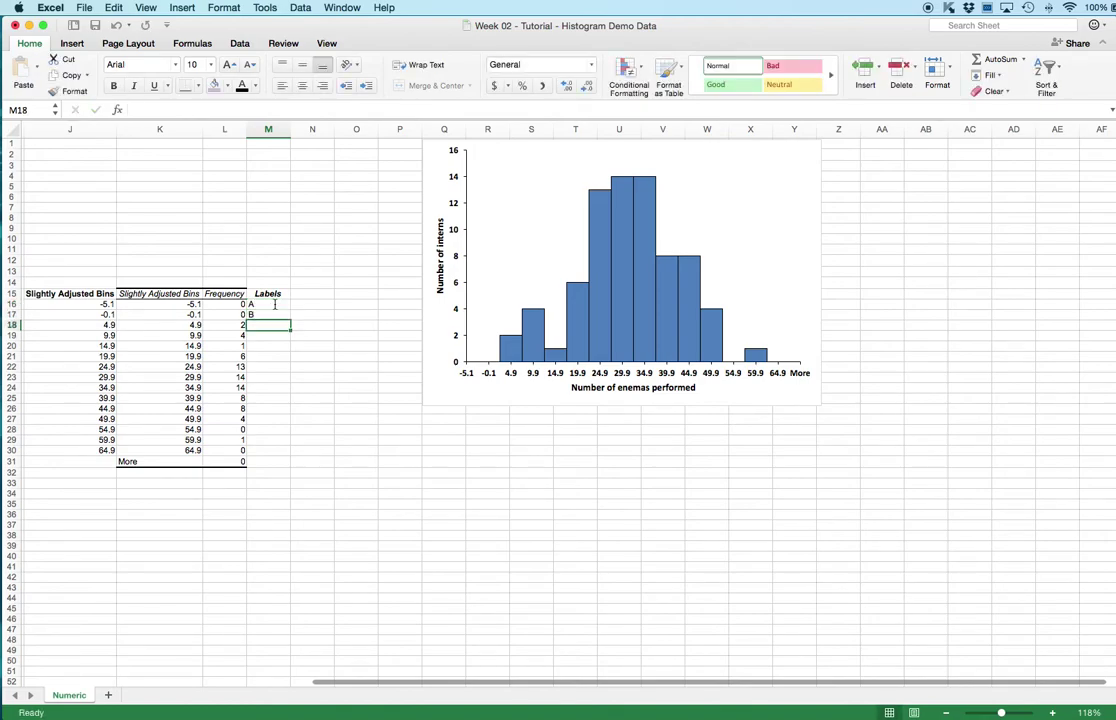
{"action": "type", "text": "C"}
{"action": "key", "text": "Return"}
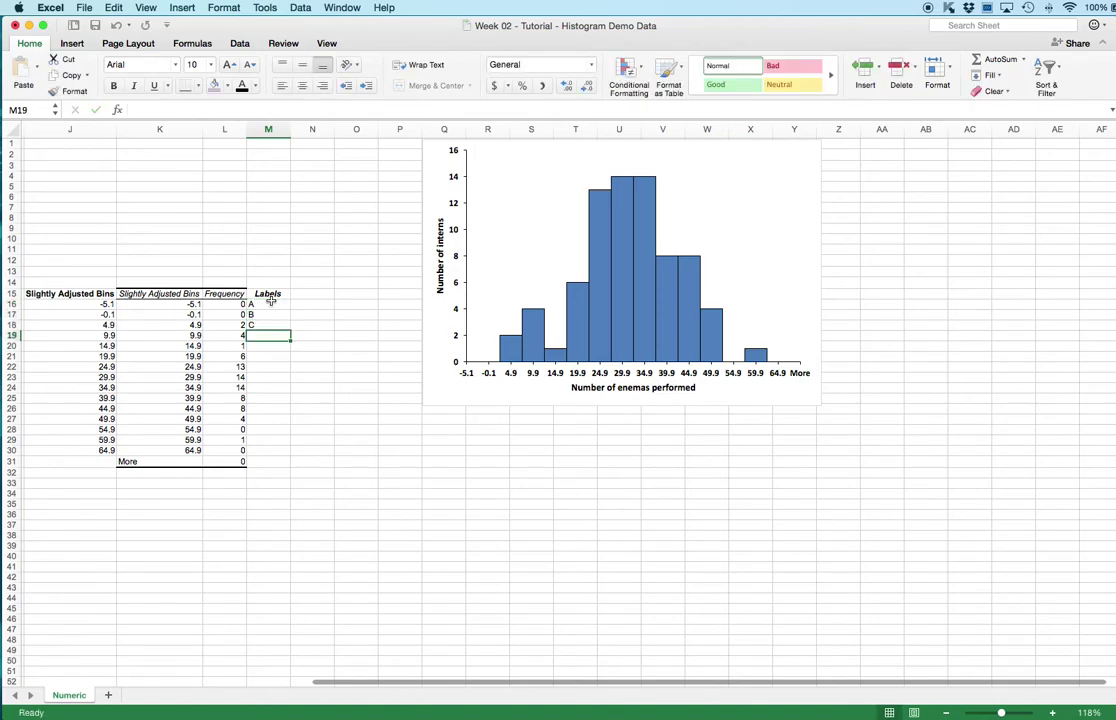
Enter the placeholder labels D through O in cells M19 to M30 of the Labels column.
{"action": "type", "text": "d"}
{"action": "key", "text": "Return"}
{"action": "type", "text": "e"}
{"action": "key", "text": "Up"}
{"action": "type", "text": "D"}
{"action": "key", "text": "Return"}
{"action": "type", "text": "E"}
{"action": "key", "text": "Return"}
{"action": "type", "text": "F"}
{"action": "key", "text": "Return"}
{"action": "type", "text": "G"}
{"action": "key", "text": "Return"}
{"action": "type", "text": "H"}
{"action": "key", "text": "Return"}
{"action": "type", "text": "I"}
{"action": "key", "text": "Return"}
{"action": "type", "text": "J"}
{"action": "key", "text": "Return"}
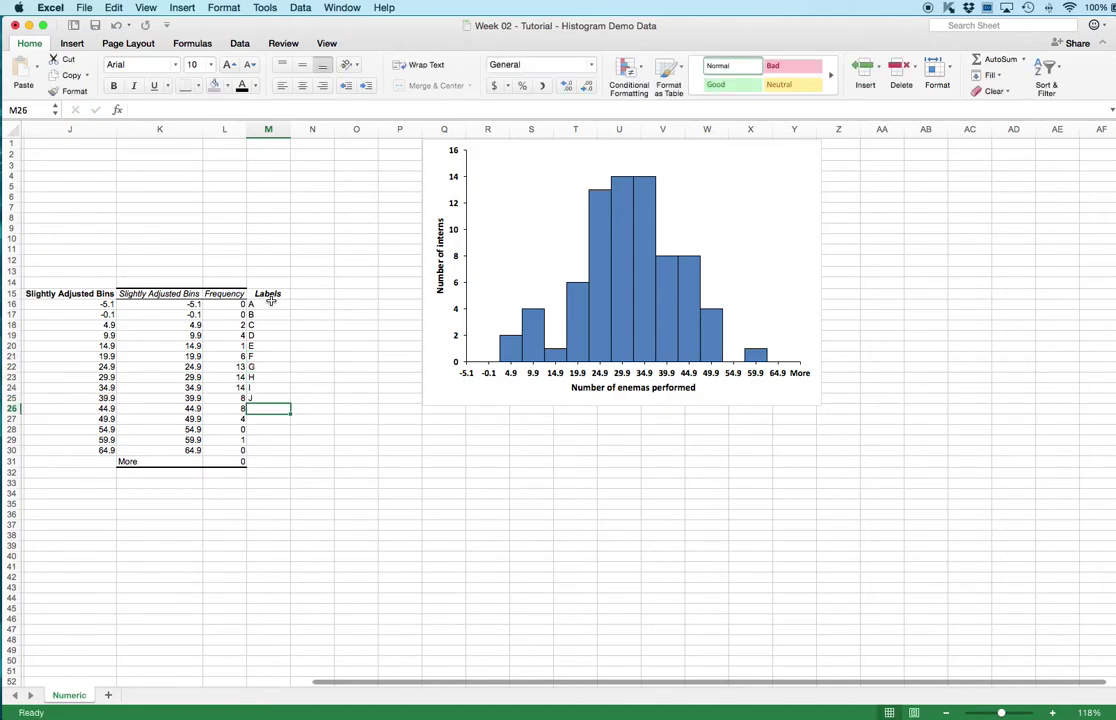
{"action": "type", "text": "K"}
{"action": "key", "text": "Return"}
{"action": "type", "text": "L"}
{"action": "key", "text": "Return"}
{"action": "type", "text": "M"}
{"action": "key", "text": "Return"}
{"action": "type", "text": "N"}
{"action": "key", "text": "Return"}
{"action": "type", "text": "O"}
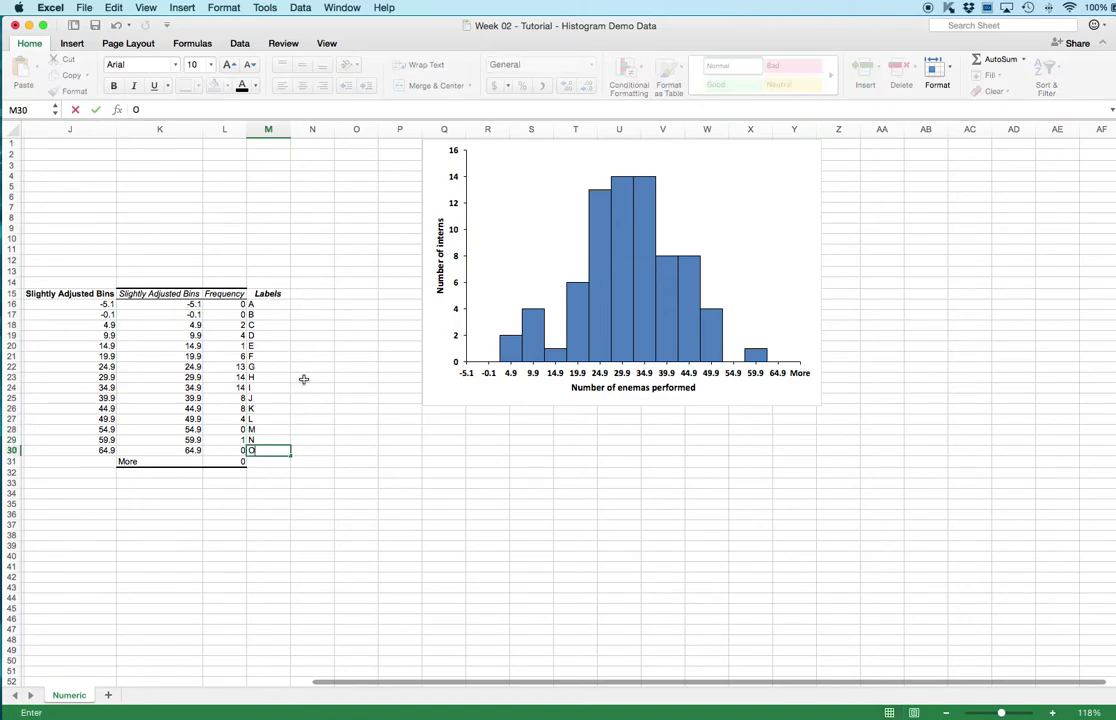
{"action": "left_click", "coordinate": [293, 483]}
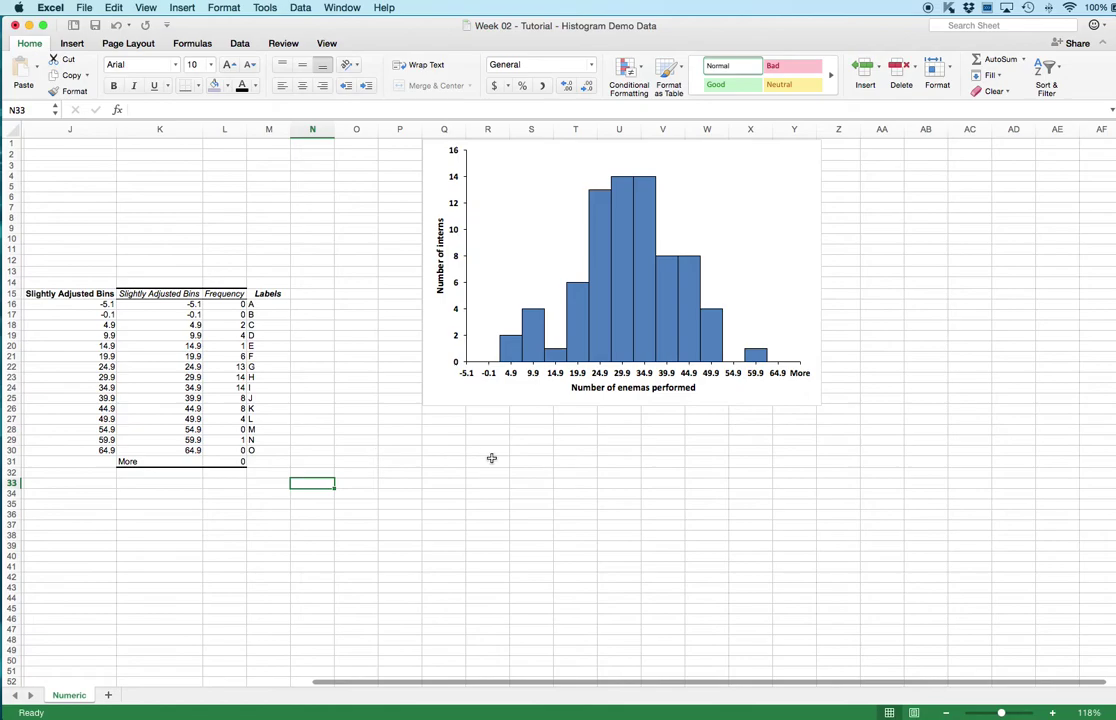
Trim the histogram's source ranges to rows 17 to 30, excluding the More row and the -5.1 bin.
{"action": "left_click", "coordinate": [533, 332]}
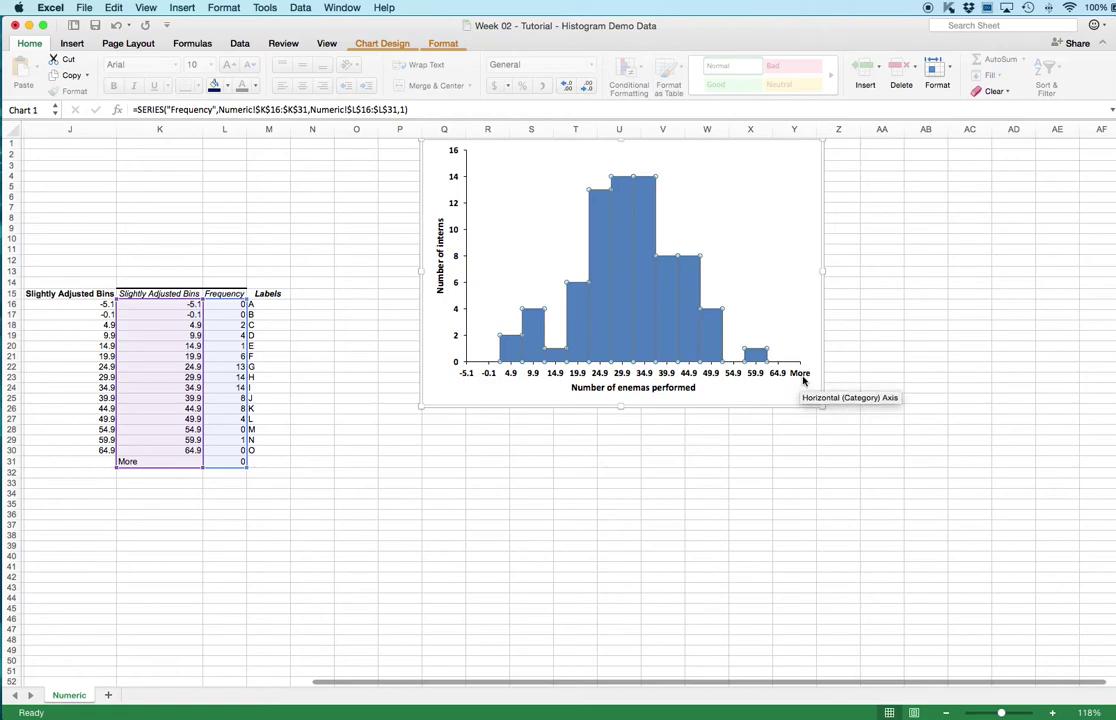
{"action": "left_click_drag", "start_coordinate": [202, 467], "coordinate": [203, 460]}
{"action": "left_click", "coordinate": [203, 467]}
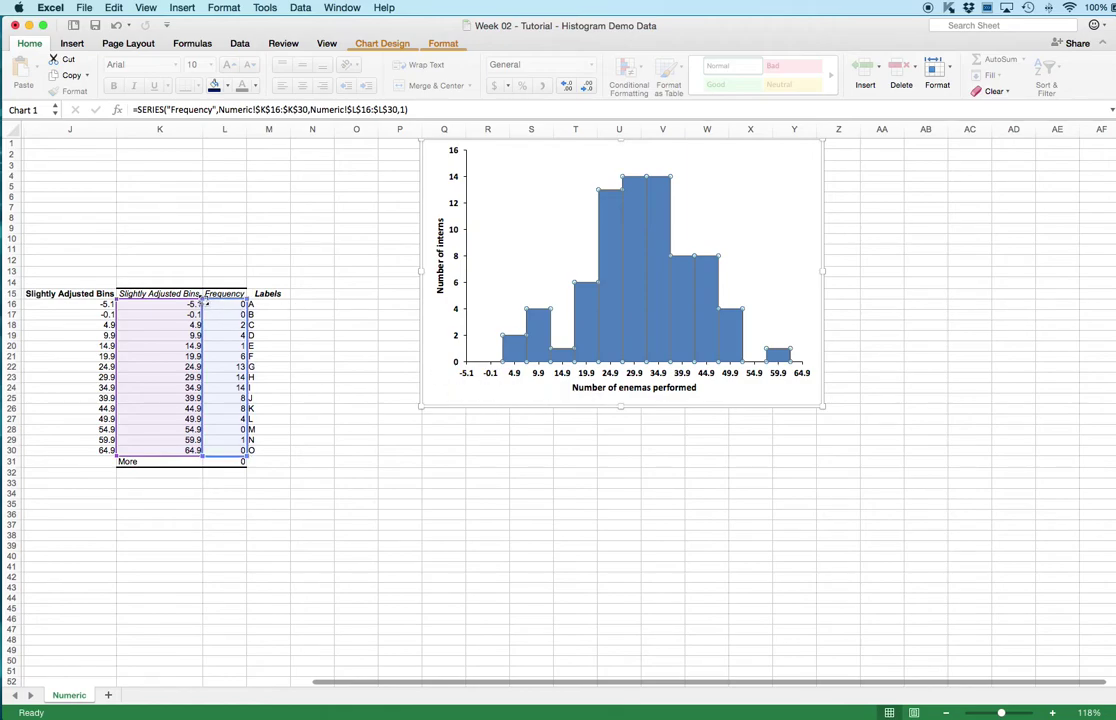
{"action": "mouse_move", "coordinate": [203, 304]}
{"action": "left_mouse_down"}
{"action": "mouse_move", "coordinate": [216, 311]}
{"action": "mouse_move", "coordinate": [203, 293]}
{"action": "mouse_move", "coordinate": [200, 309]}
{"action": "left_mouse_up"}
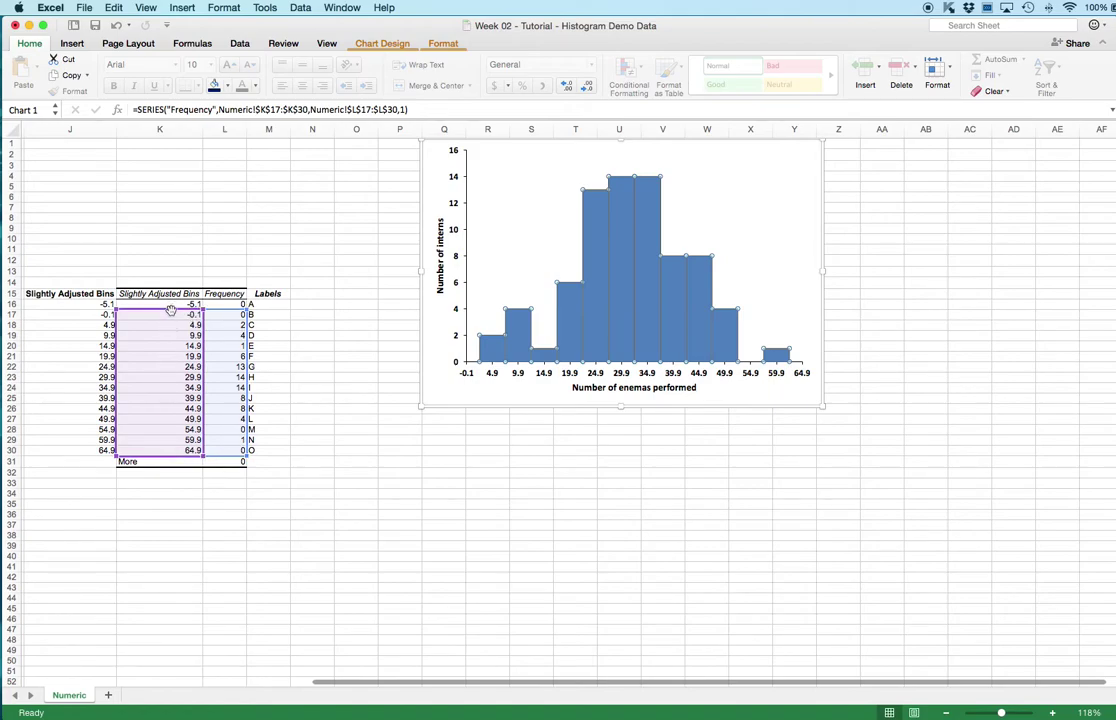
{"action": "left_click", "coordinate": [454, 494]}
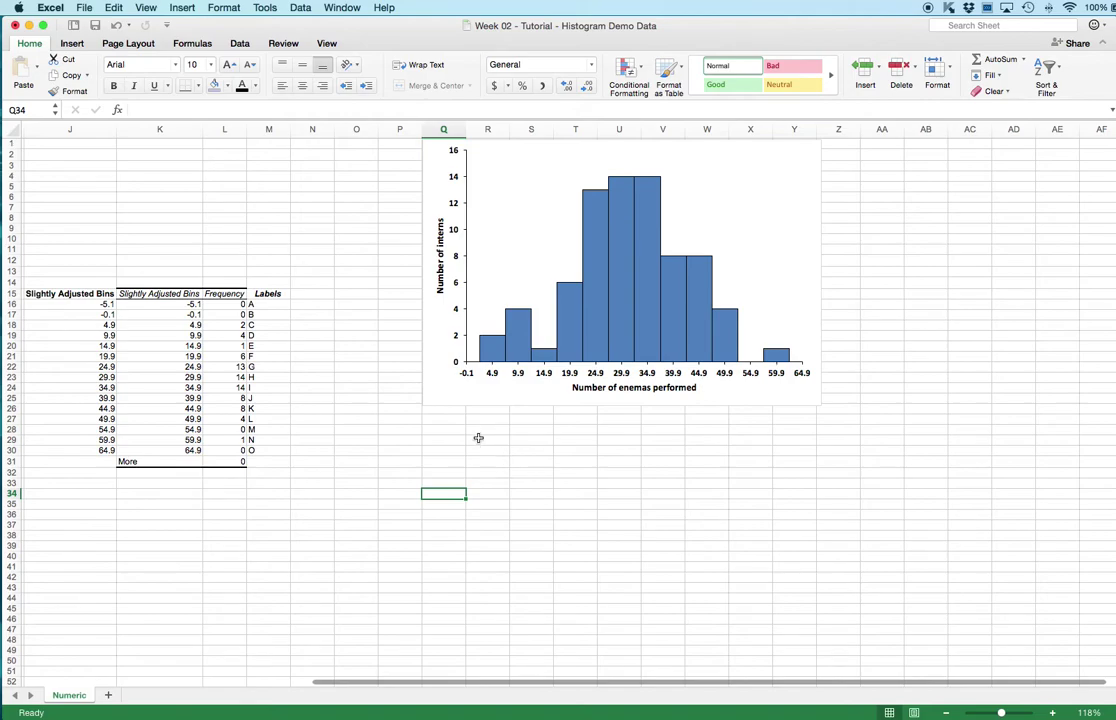
Enter the bin midpoints 2.5 and 7.5 in N18 and N19 and fill the series down to 62.5 in N30.
{"action": "left_click", "coordinate": [304, 326]}
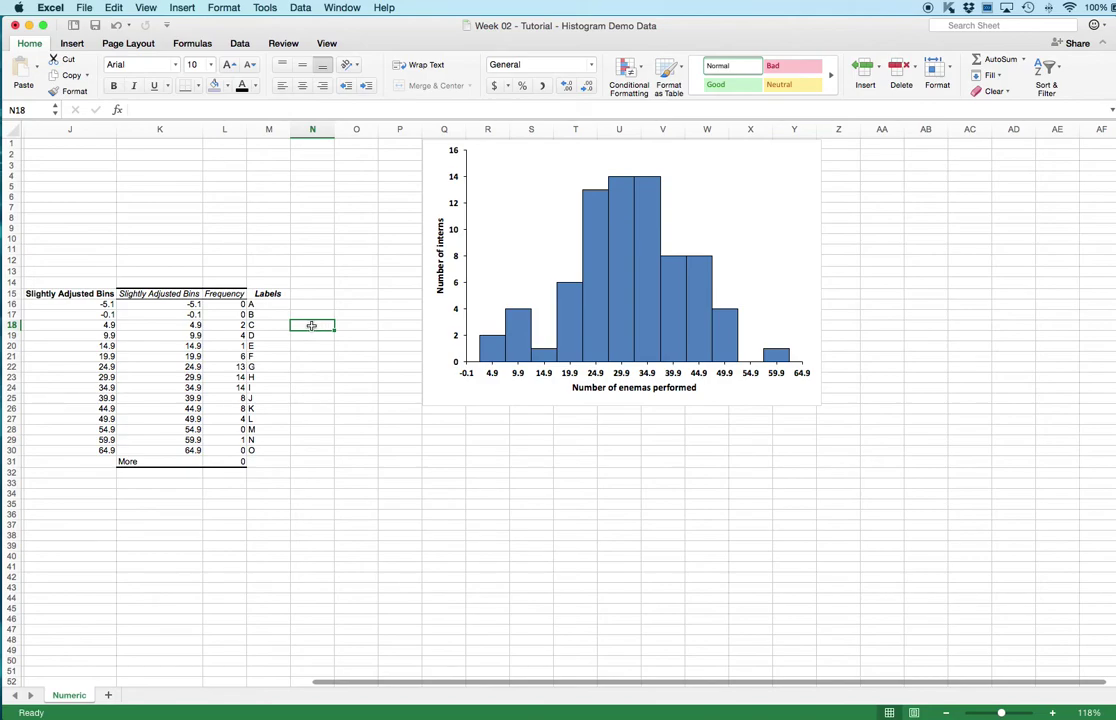
{"action": "type", "text": "2.5"}
{"action": "key", "text": "Return"}
{"action": "key", "text": "Up"}
{"action": "key", "text": "Up"}
{"action": "key", "text": "Down"}
{"action": "key", "text": "Down"}
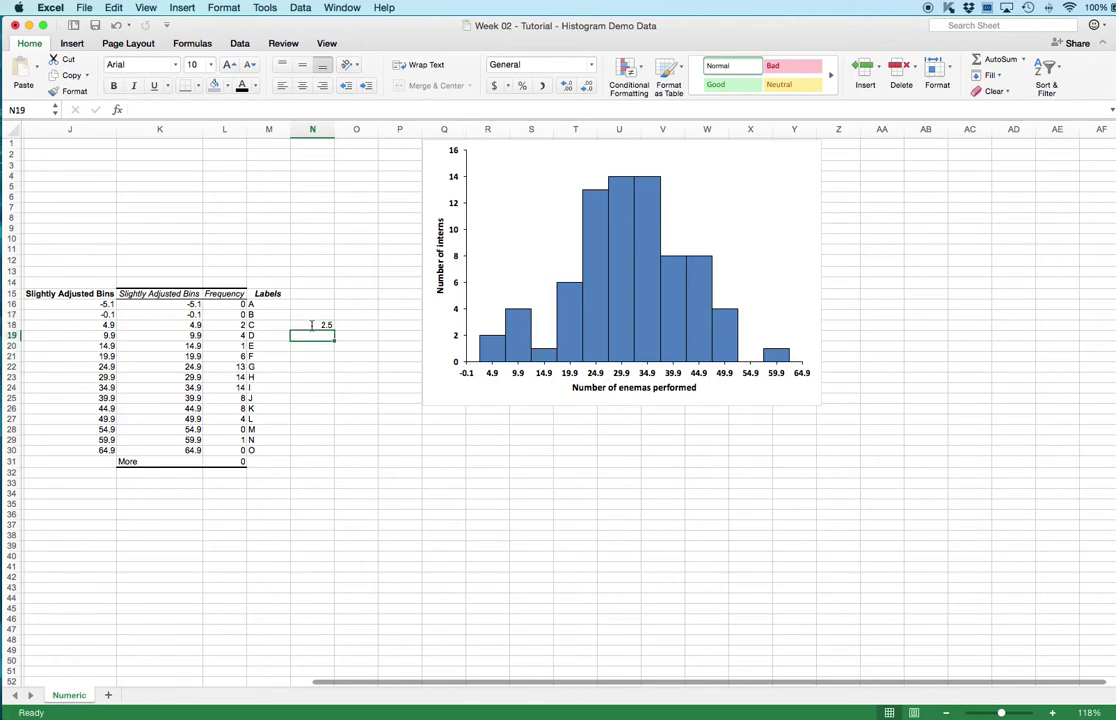
{"action": "type", "text": "7.5"}
{"action": "key", "text": "Return"}
{"action": "left_click_drag", "start_coordinate": [317, 325], "coordinate": [323, 458]}
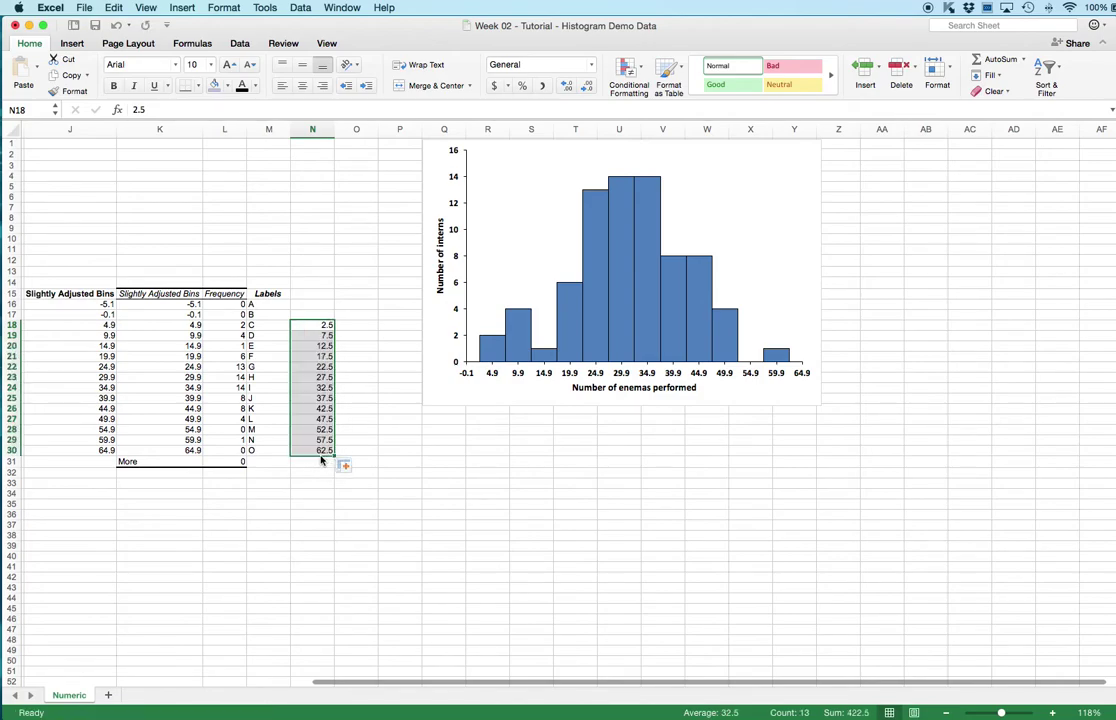
Extend the midpoint series upward to -2.5 in N17 and -7.5 in N16.
{"action": "left_click", "coordinate": [316, 324]}
{"action": "left_click_drag", "start_coordinate": [316, 324], "coordinate": [331, 303]}
{"action": "left_click", "coordinate": [356, 333]}
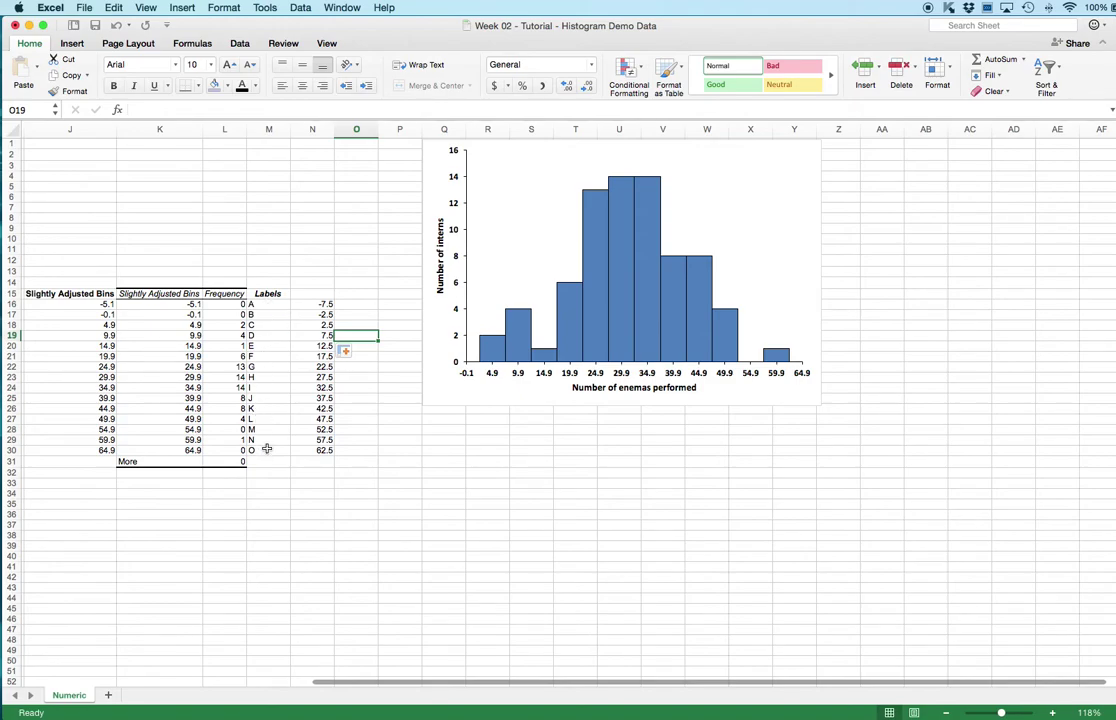
Change the histogram's horizontal axis labels range to =Numeric!$M$17:$M$30 in the chart's data source.
{"action": "left_click", "coordinate": [494, 374]}
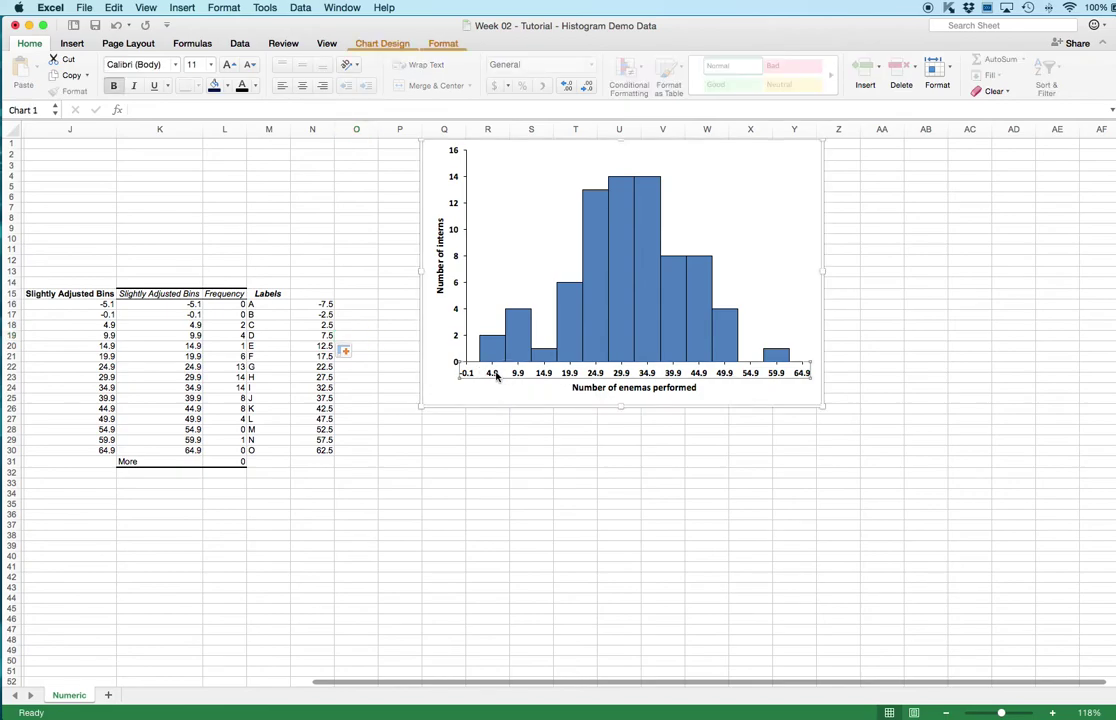
{"action": "left_click", "coordinate": [443, 45]}
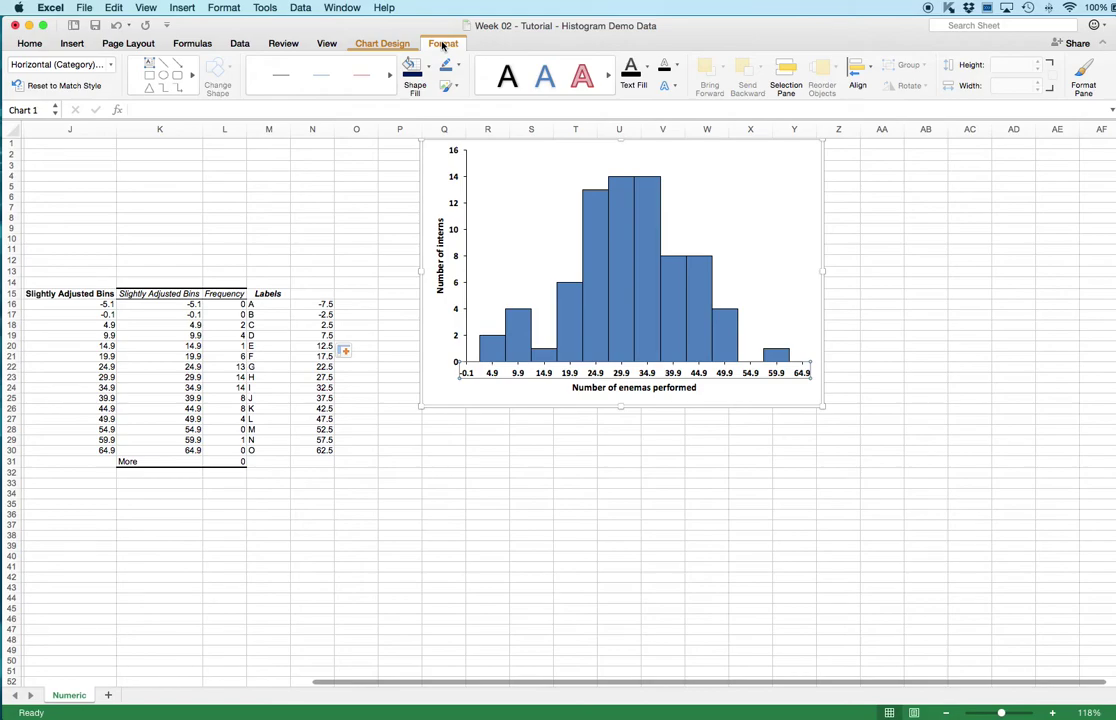
{"action": "left_click", "coordinate": [400, 45]}
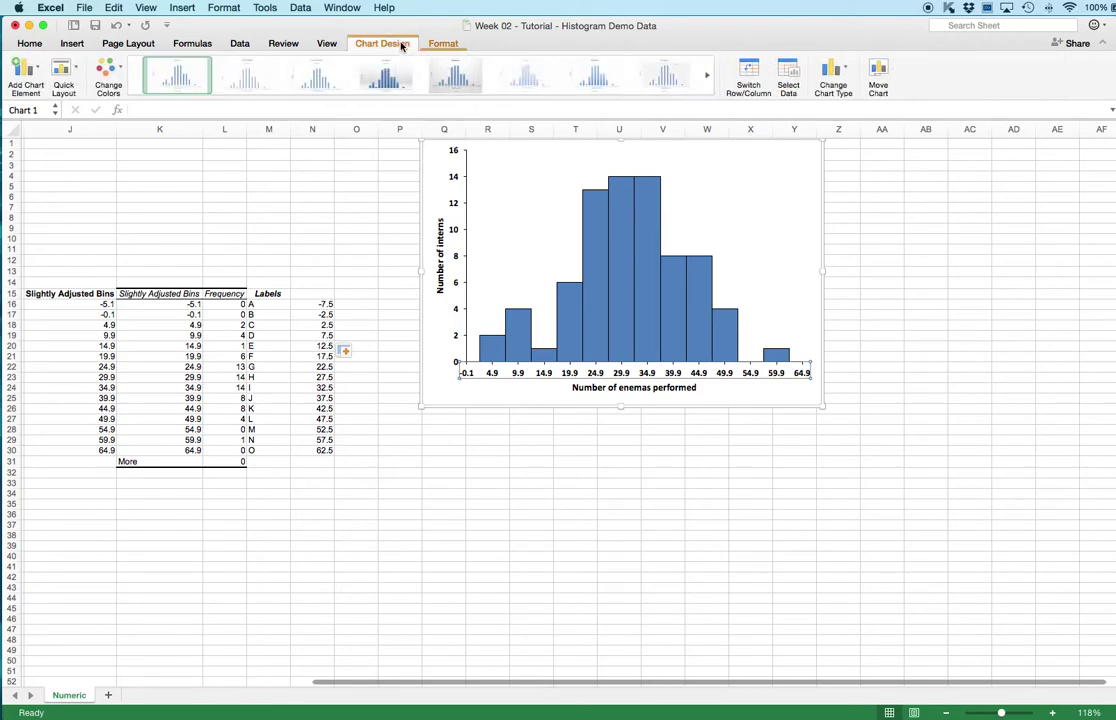
{"action": "left_click", "coordinate": [790, 76]}
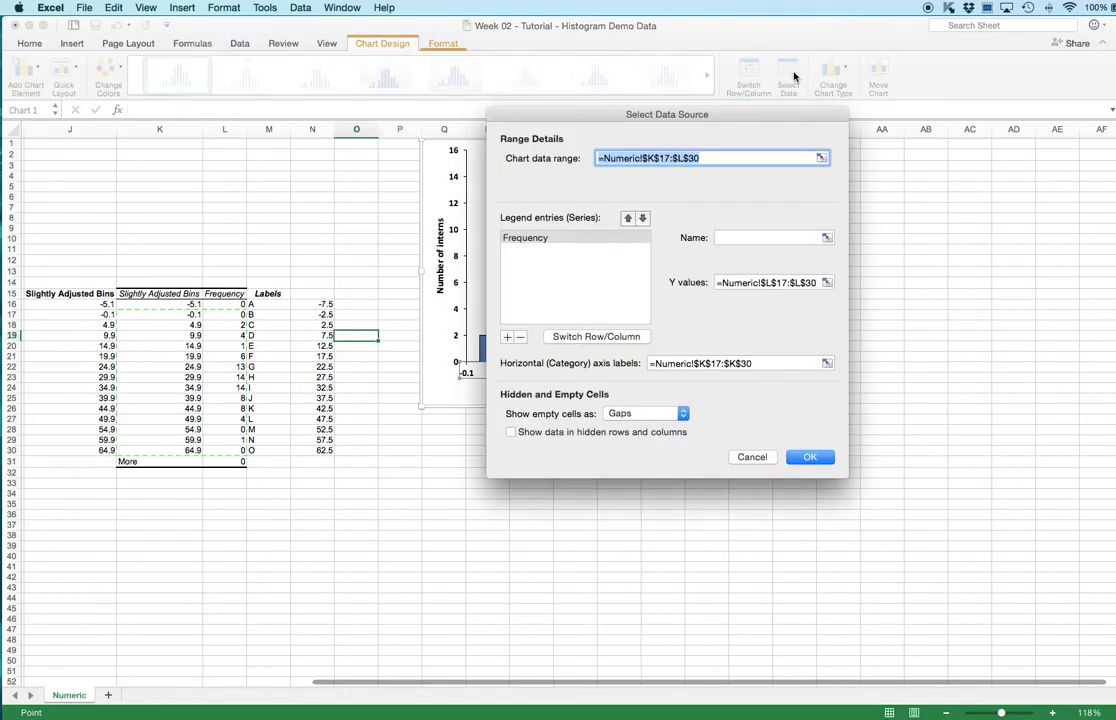
{"action": "left_click_drag", "start_coordinate": [742, 115], "coordinate": [979, 133]}
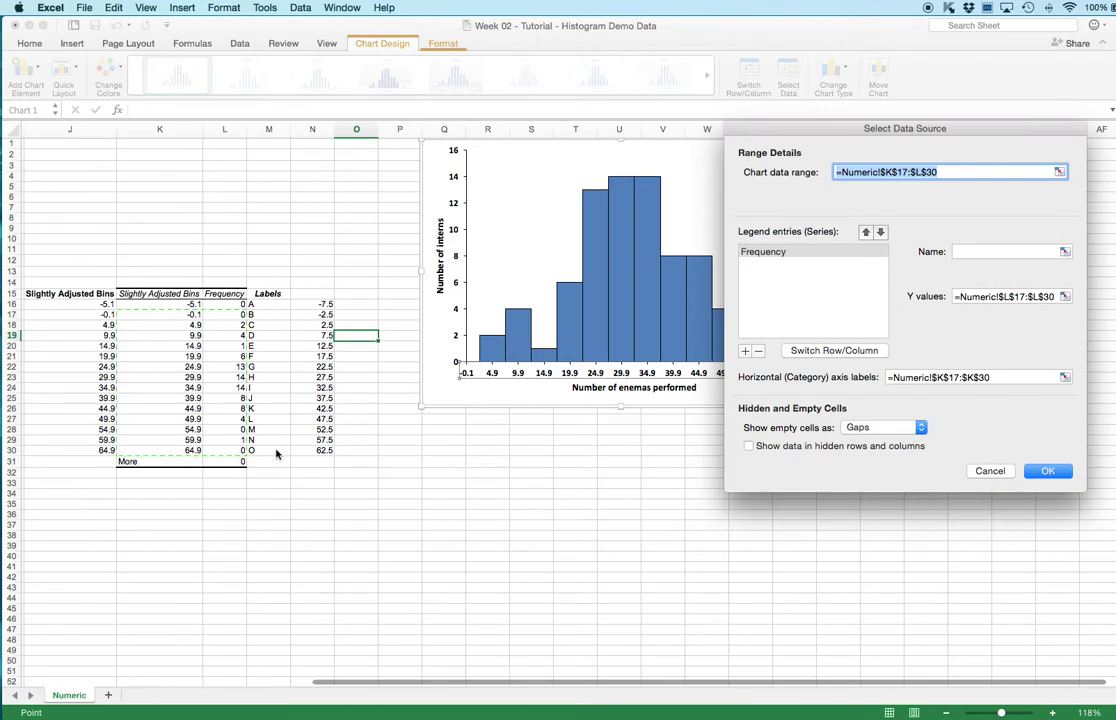
{"action": "left_click", "coordinate": [944, 378]}
{"action": "key", "text": "BackSpace"}
{"action": "type", "text": "M"}
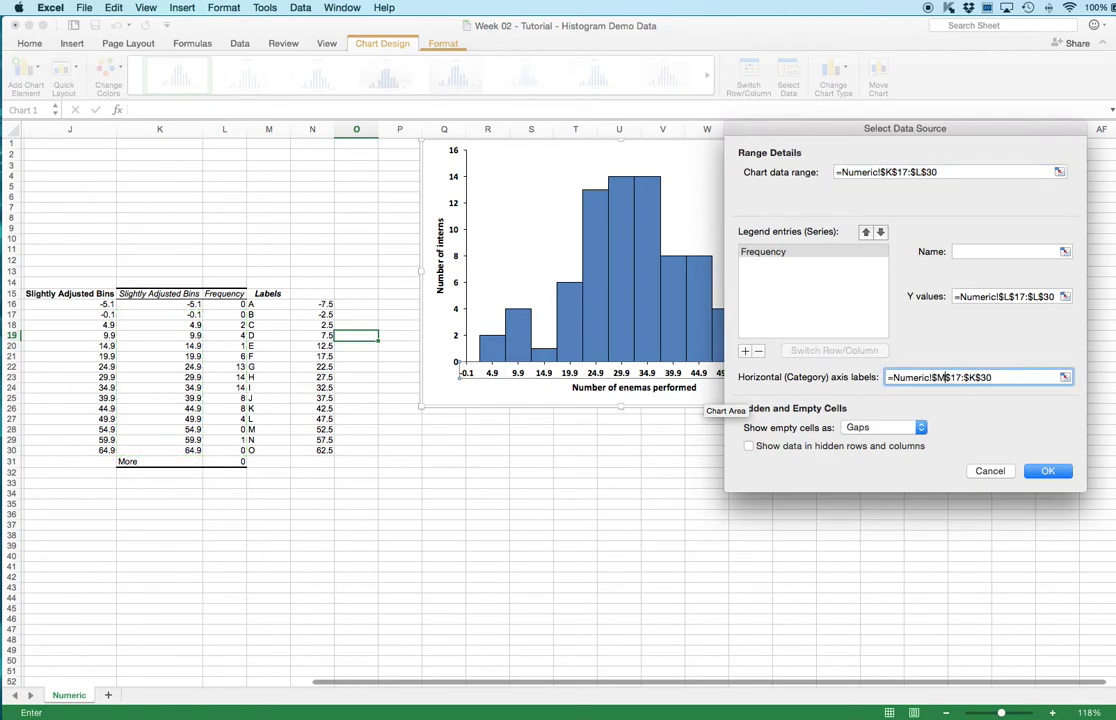
{"action": "left_click", "coordinate": [967, 378]}
{"action": "key", "text": "BackSpace"}
{"action": "type", "text": "M"}
{"action": "left_click", "coordinate": [1060, 471]}
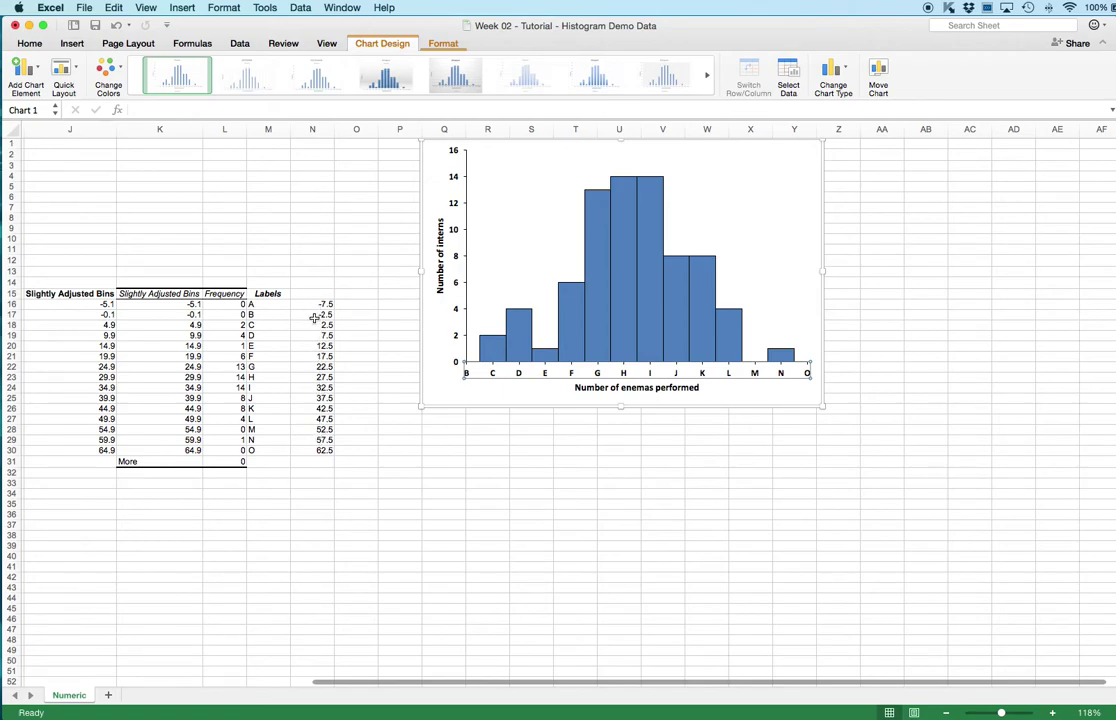
Copy the midpoints from N16:N30 over the placeholder labels starting at M16, and clear the last label in M30.
{"action": "left_click_drag", "start_coordinate": [307, 305], "coordinate": [296, 451]}
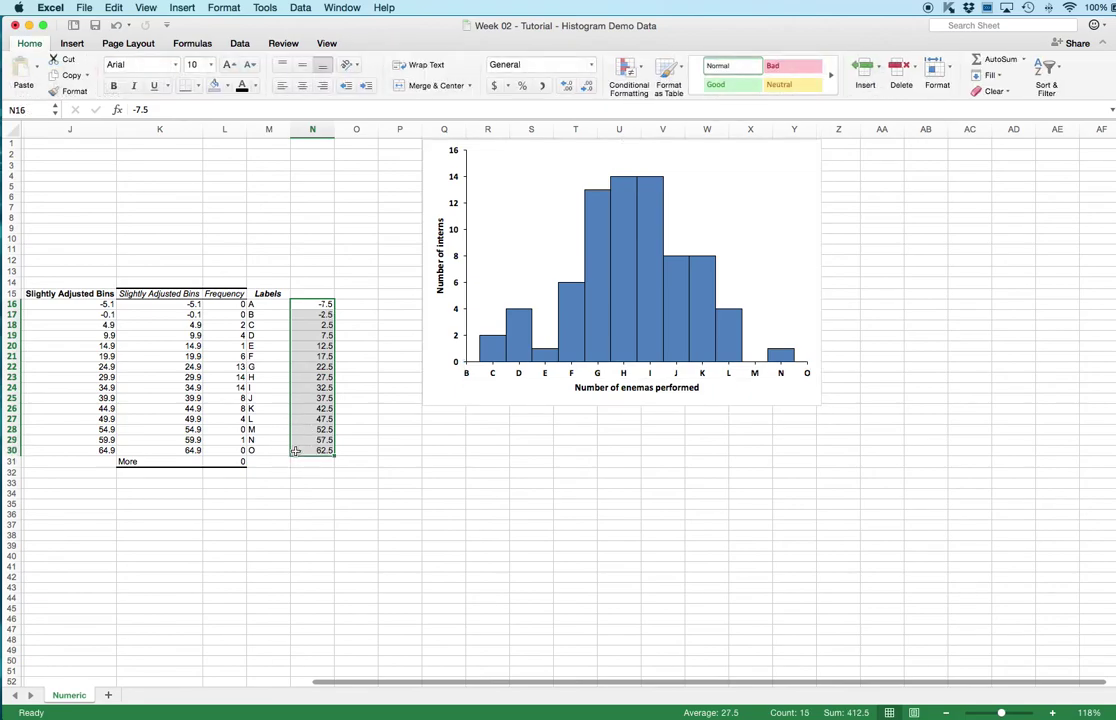
{"action": "key", "text": "super+c"}
{"action": "left_click", "coordinate": [272, 306]}
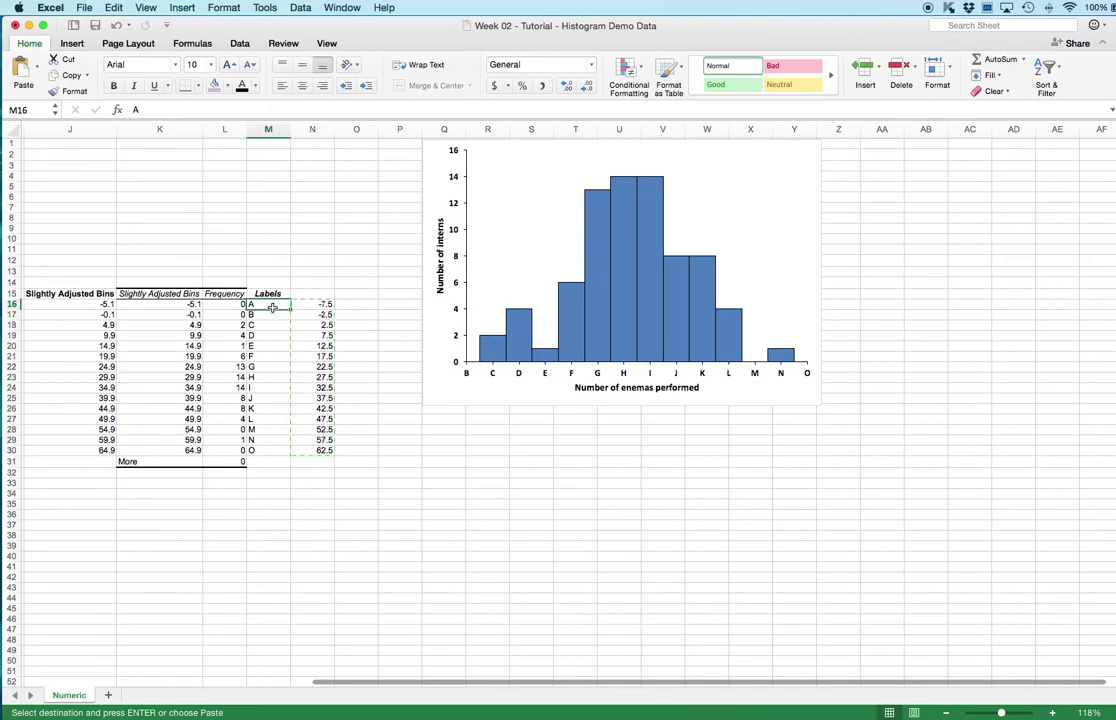
{"action": "key", "text": "super+v"}
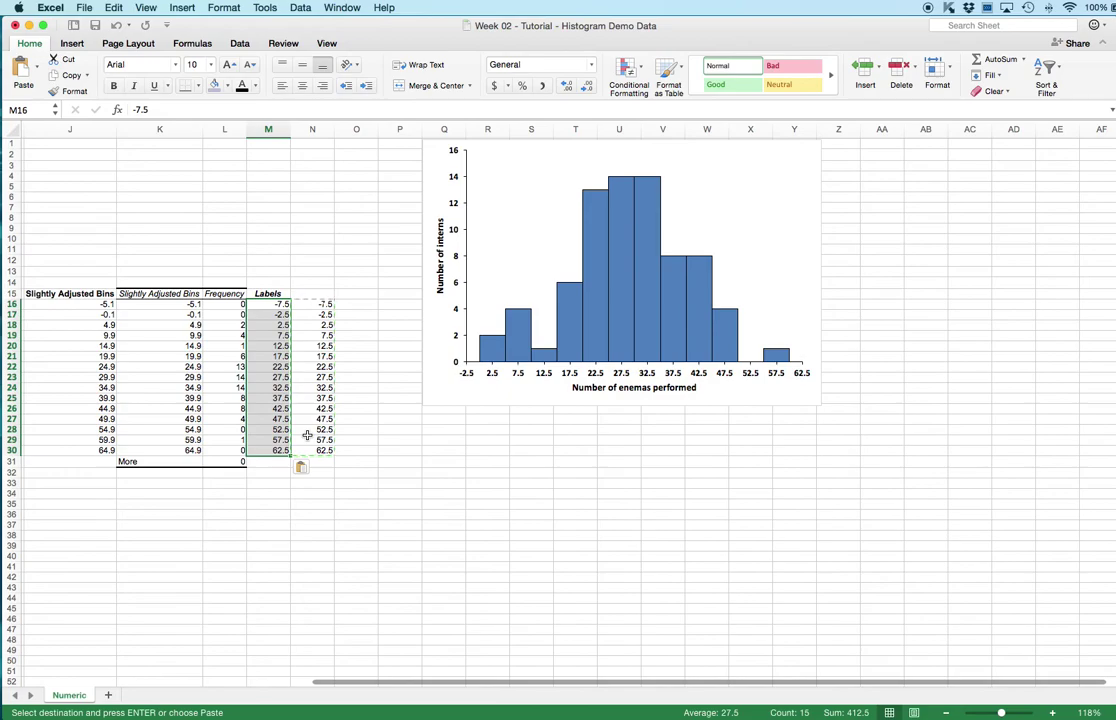
{"action": "left_click", "coordinate": [264, 451]}
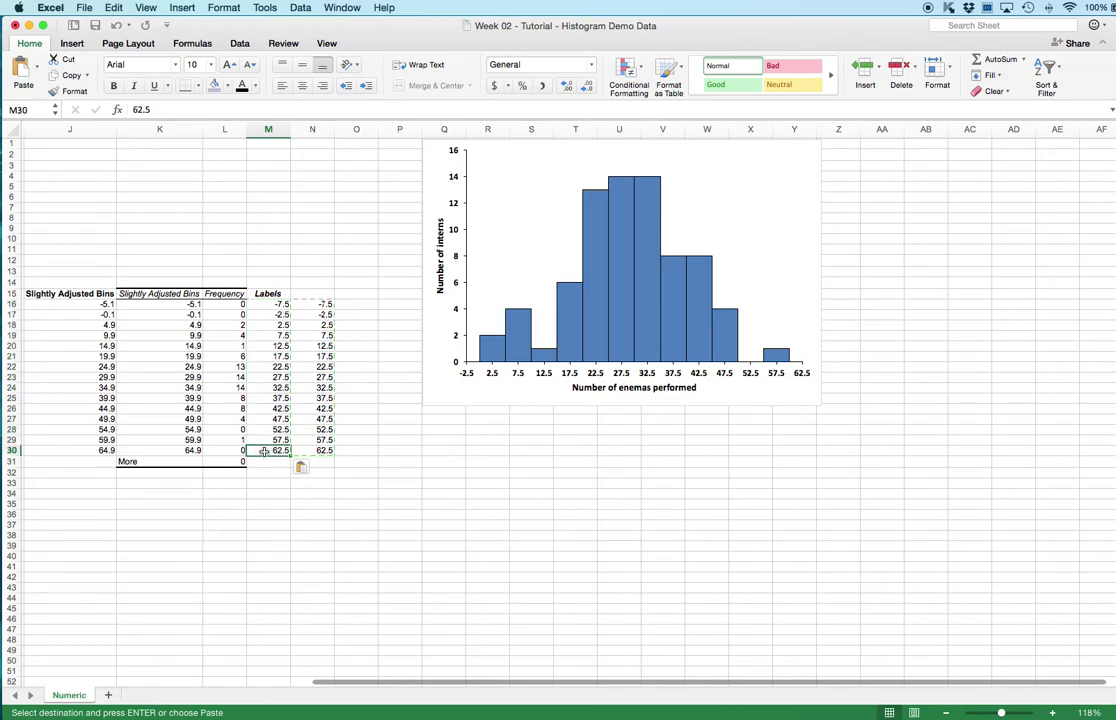
{"action": "key", "text": "Delete"}
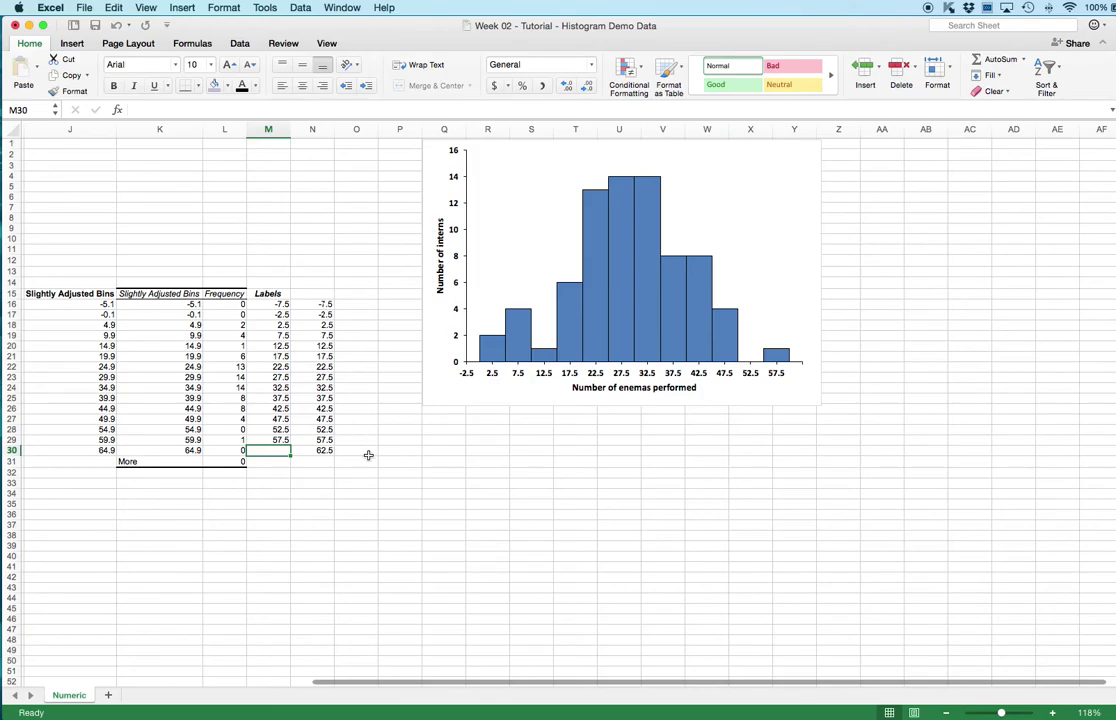
Try starting the histogram's label and frequency ranges at row 18, leaving out the empty -0.1 bin.
{"action": "scroll", "coordinate": [313, 400], "scroll_direction": "up", "scroll_amount": 3}
{"action": "scroll", "coordinate": [313, 400], "scroll_direction": "up", "scroll_amount": 5}
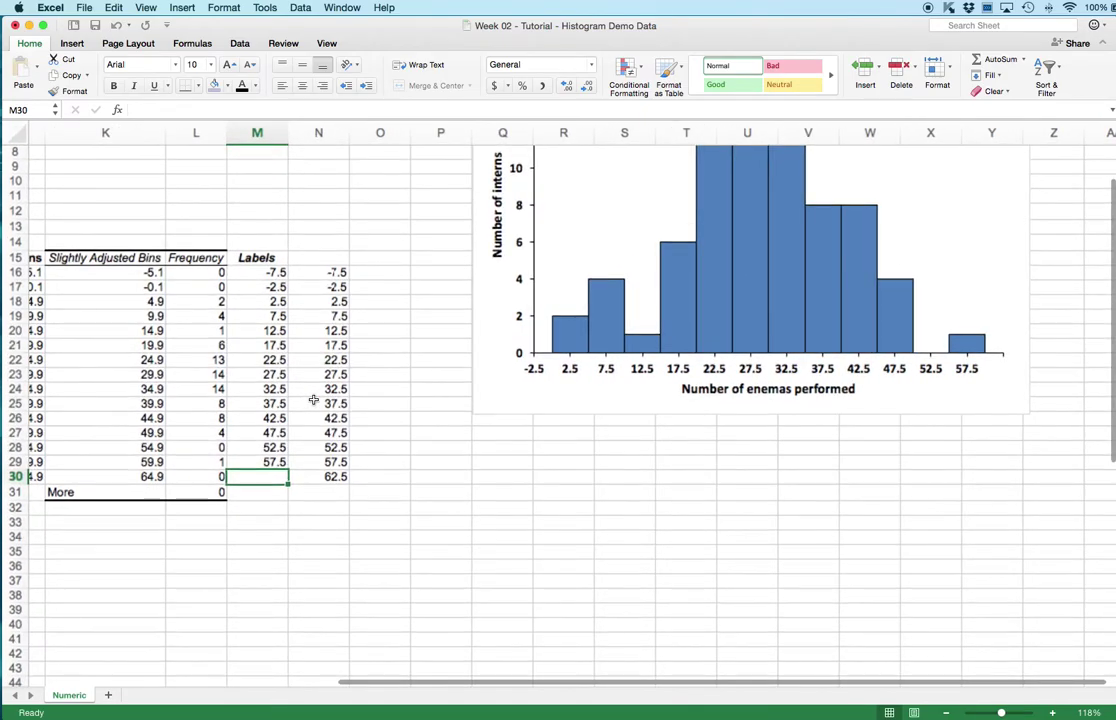
{"action": "scroll", "coordinate": [436, 378], "scroll_direction": "right", "scroll_amount": 2}
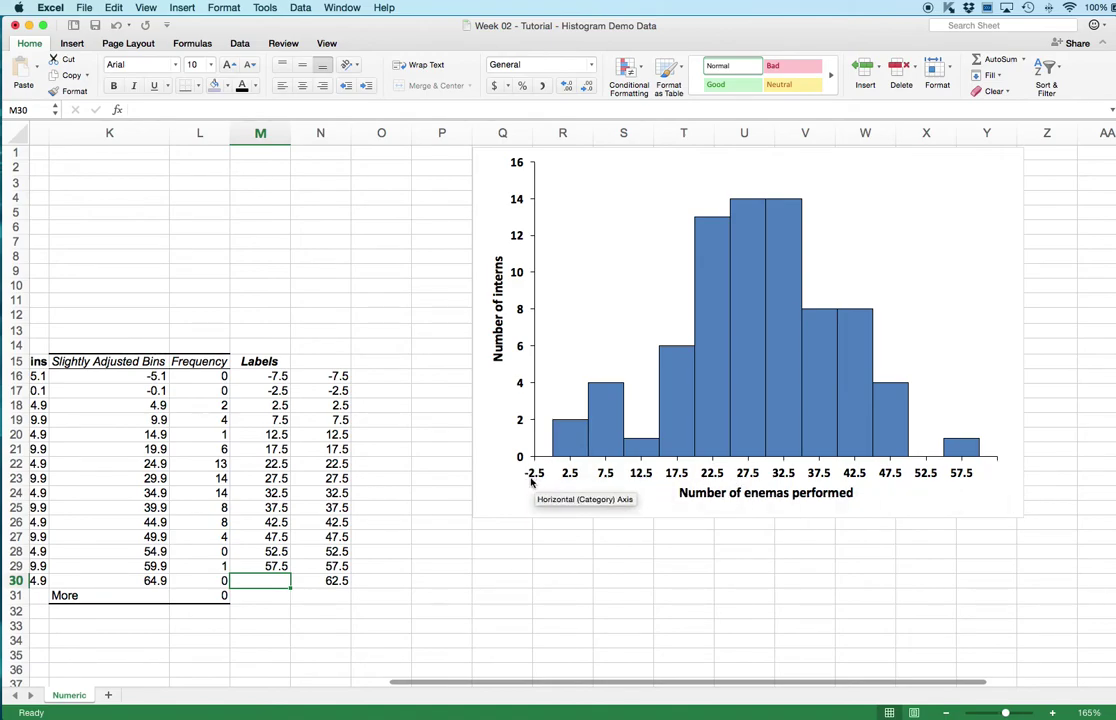
{"action": "left_click", "coordinate": [575, 444]}
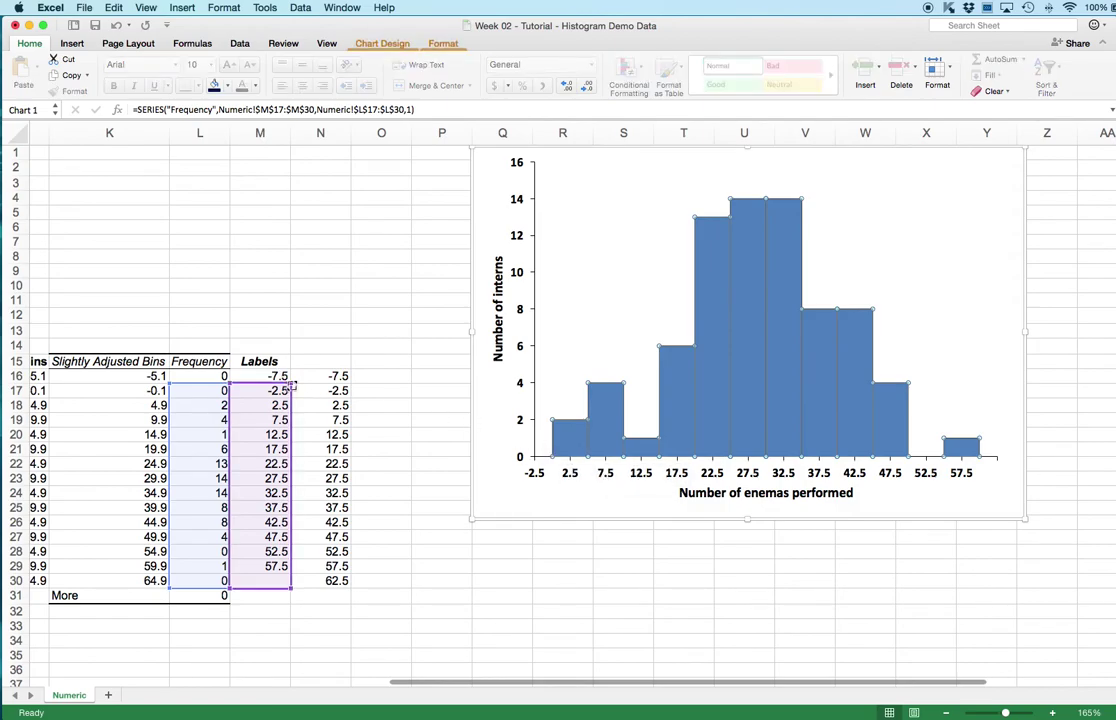
{"action": "left_click_drag", "start_coordinate": [291, 384], "coordinate": [228, 395]}
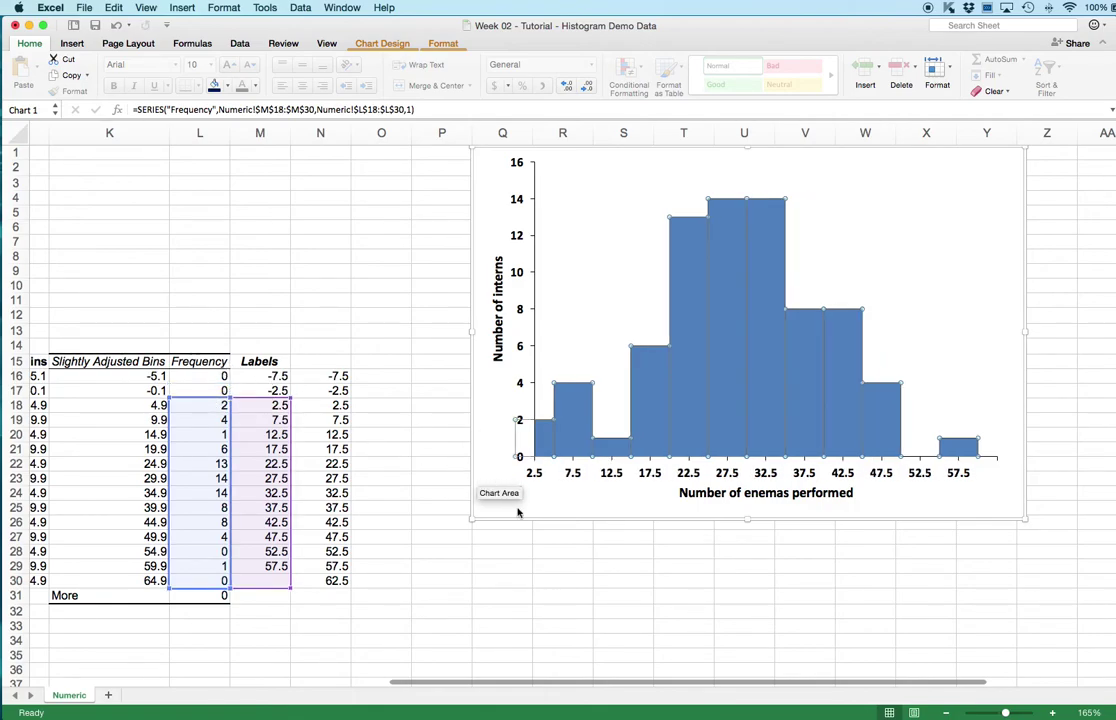
{"action": "left_click", "coordinate": [547, 576]}
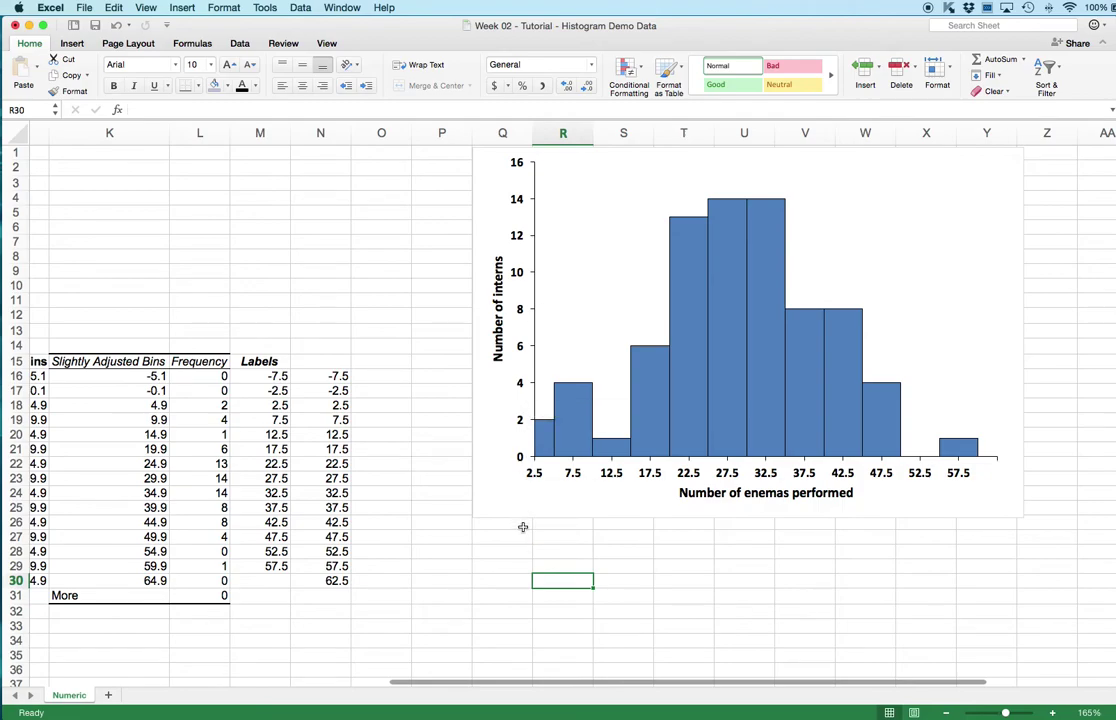
{"action": "mouse_move", "coordinate": [542, 444]}
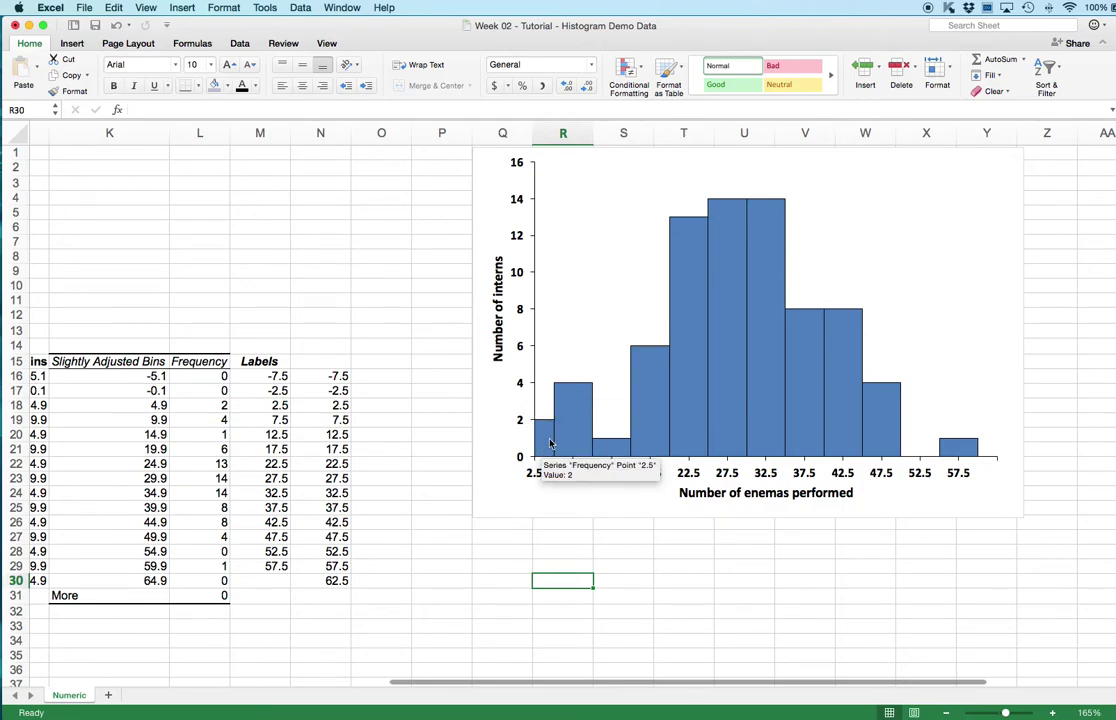
Undo both chart range changes so the labels and frequencies start at row 17 again.
{"action": "left_click", "coordinate": [117, 26]}
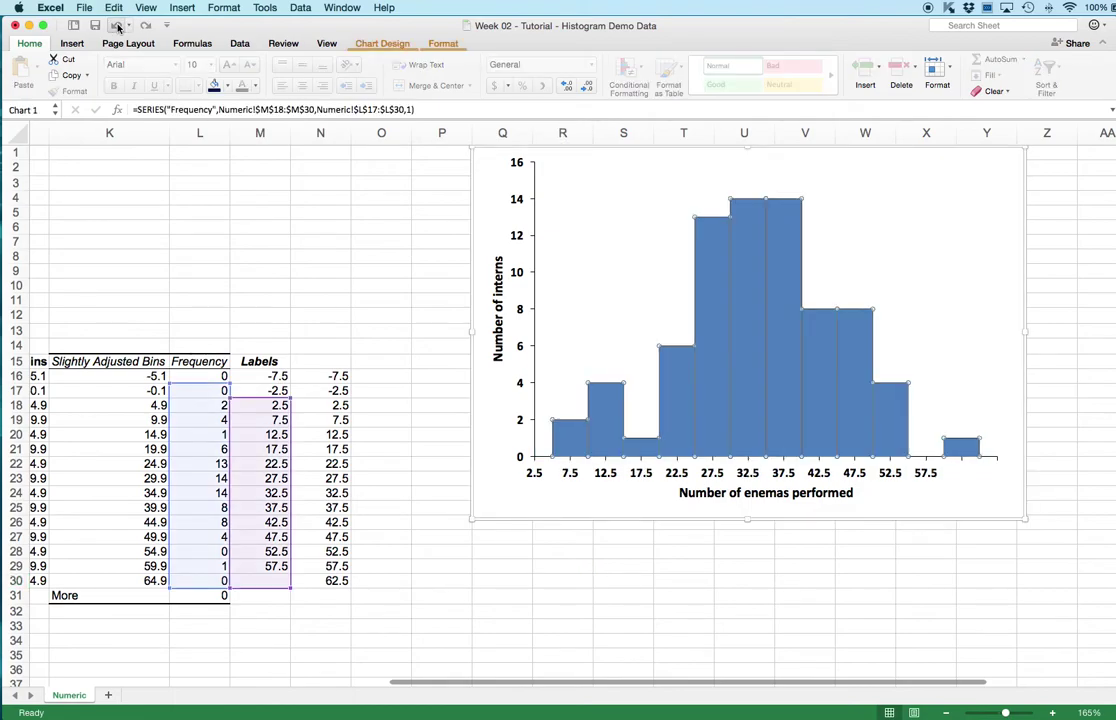
{"action": "left_click", "coordinate": [117, 26]}
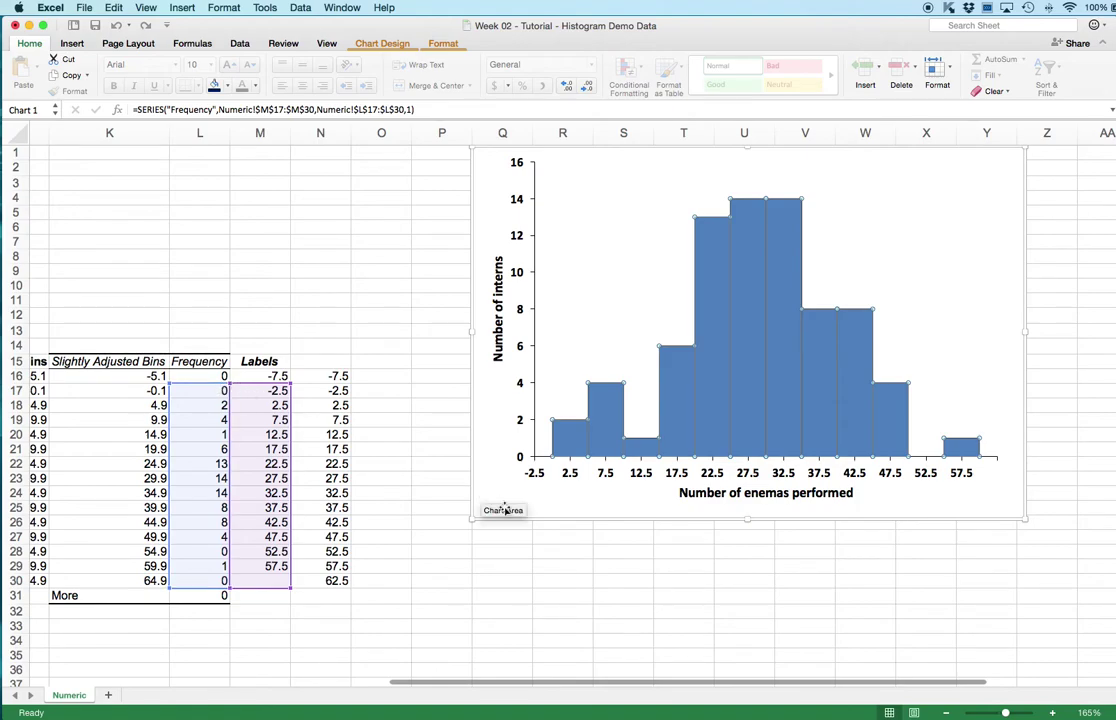
{"action": "left_click", "coordinate": [570, 567]}
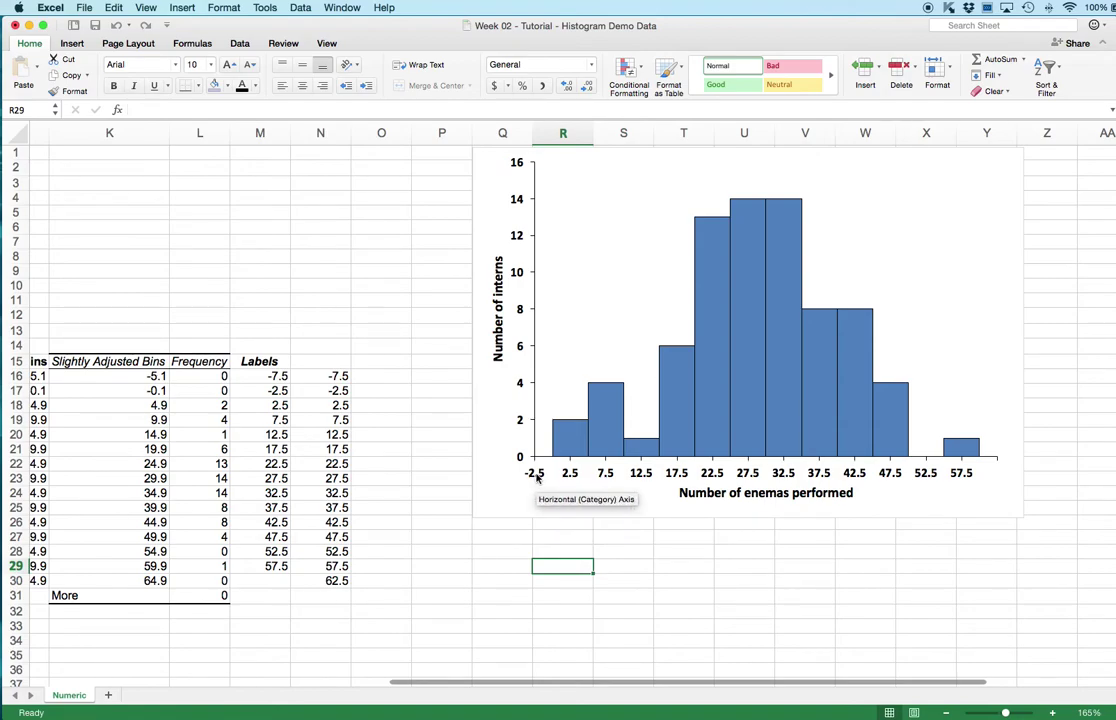
Clear the negative labels -2.5 and -7.5 from cells M17 and M16 in the Labels column.
{"action": "left_click", "coordinate": [265, 390]}
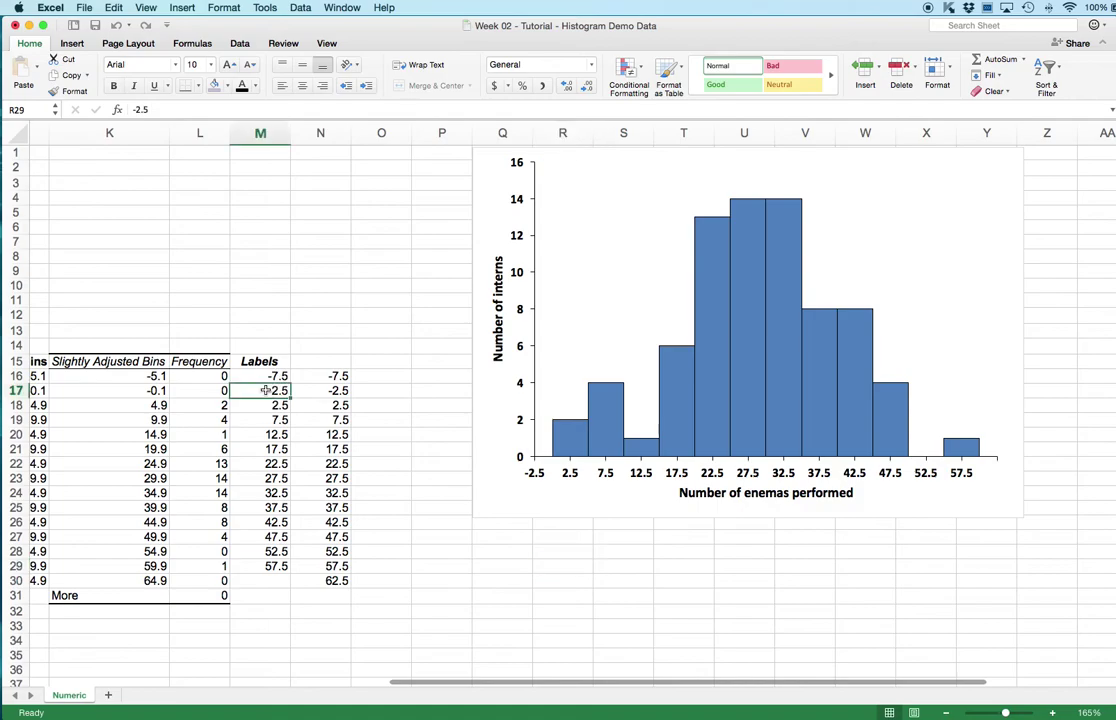
{"action": "key", "text": "BackSpace"}
{"action": "key", "text": "Up"}
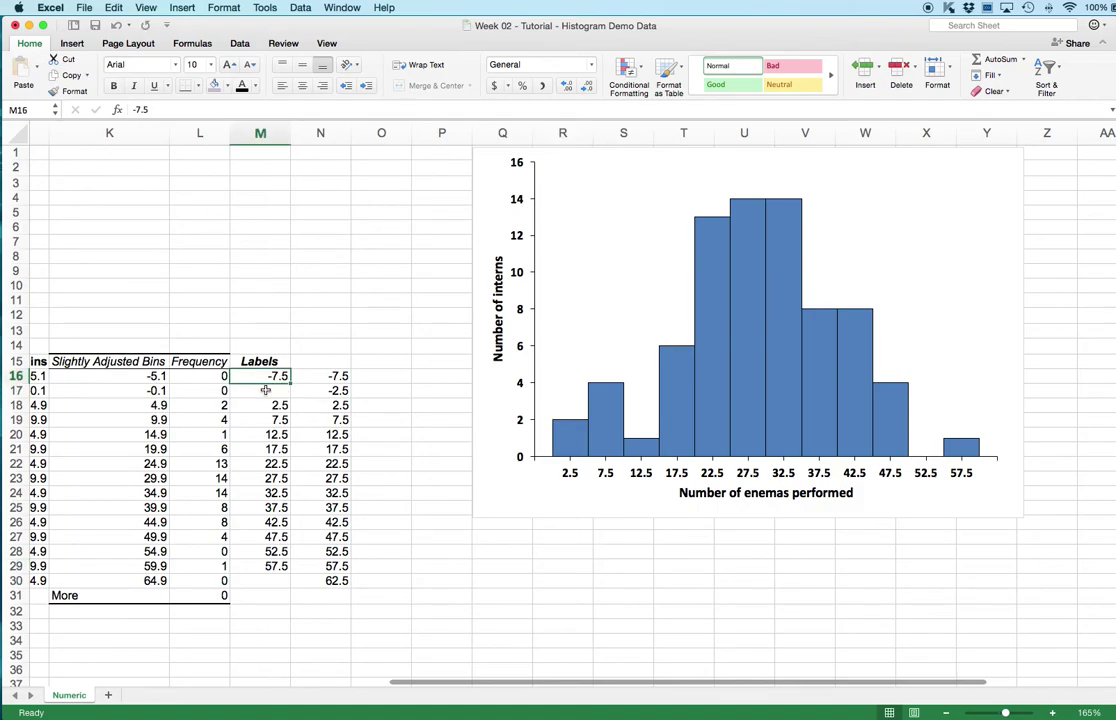
{"action": "key", "text": "BackSpace"}
{"action": "left_click", "coordinate": [466, 578]}
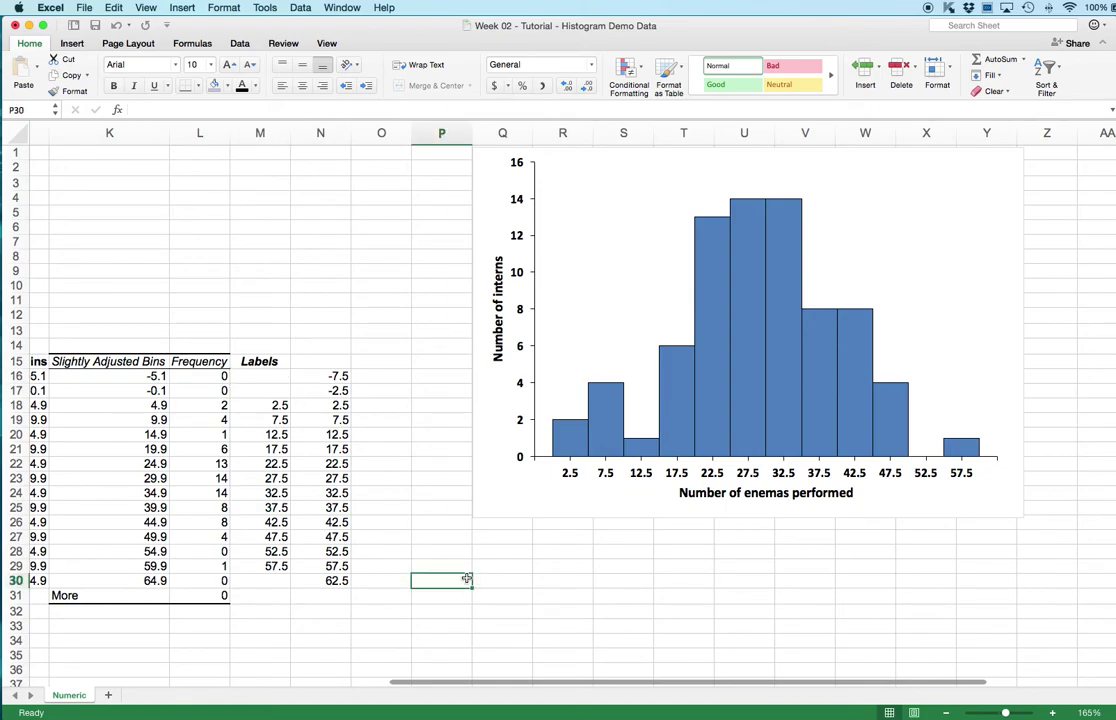
{"action": "scroll", "coordinate": [643, 625], "scroll_direction": "right", "scroll_amount": 1}
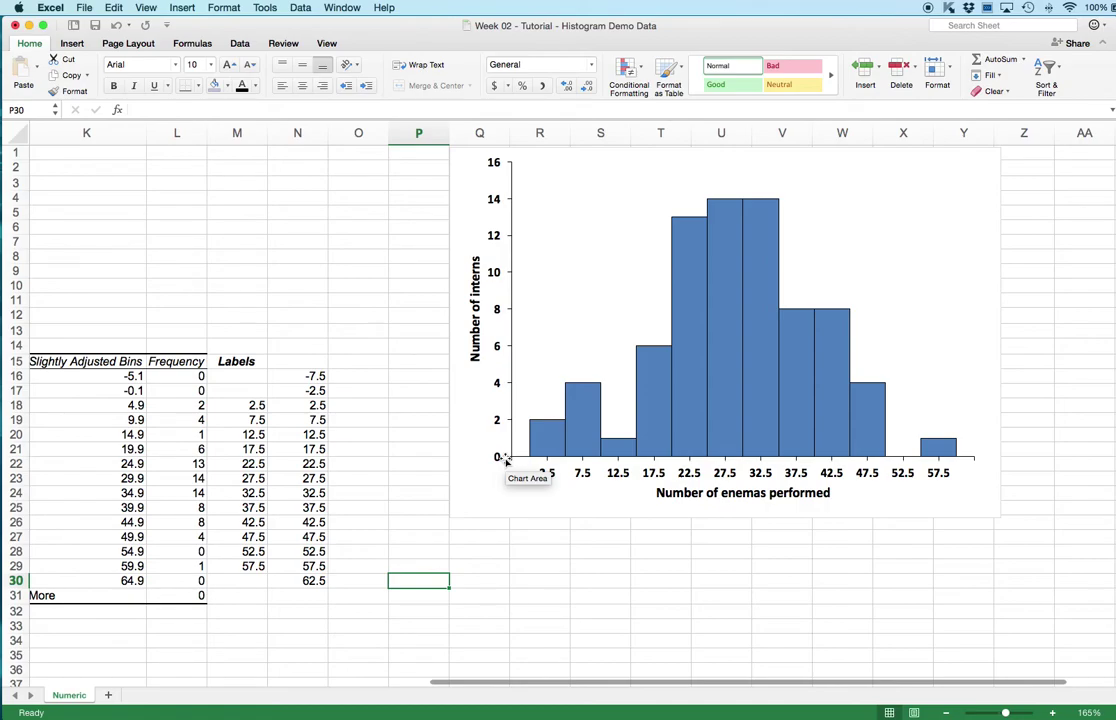
{"action": "left_click", "coordinate": [587, 579]}
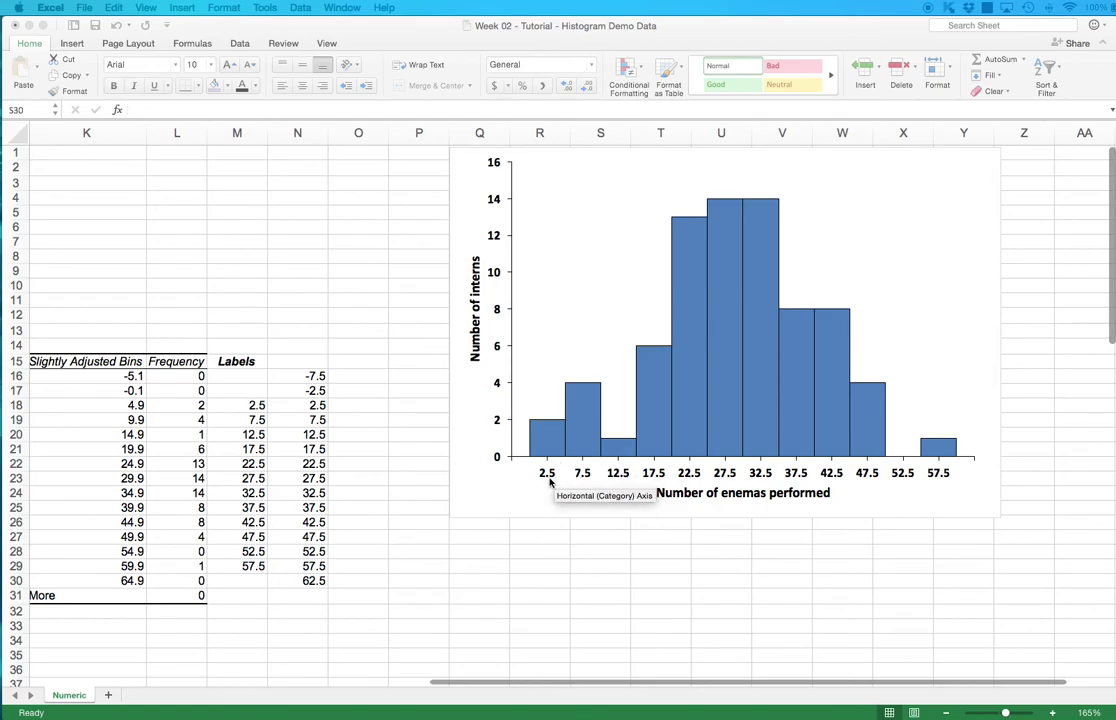
{"action": "left_click", "coordinate": [449, 594]}
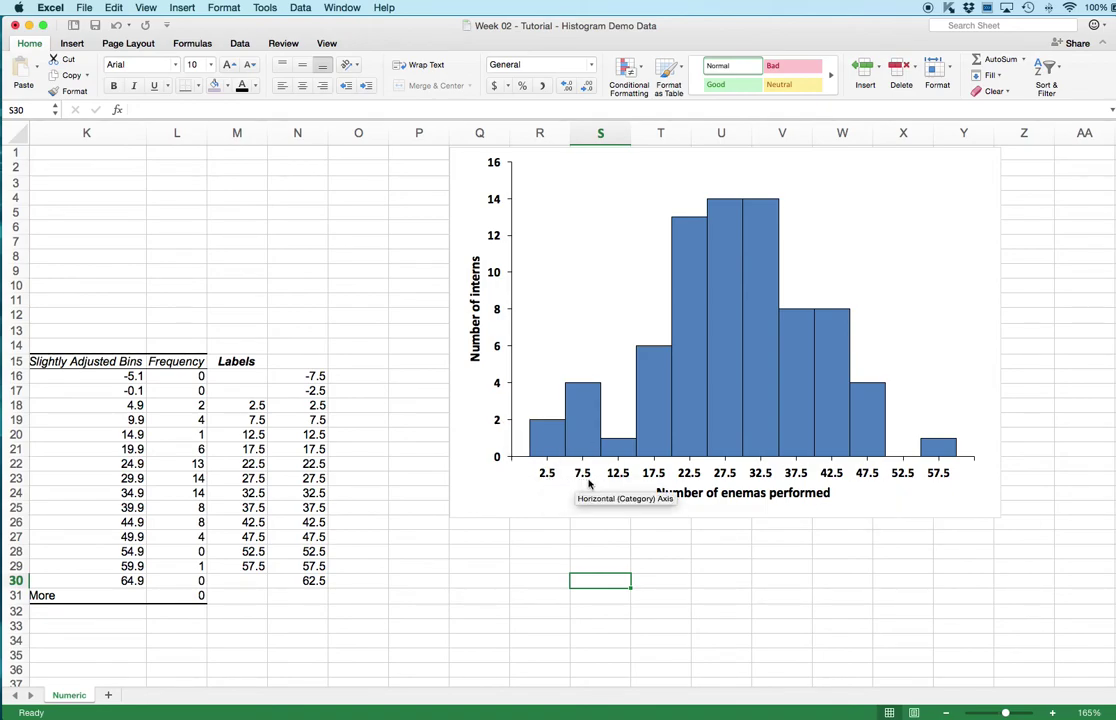
{"action": "left_click", "coordinate": [477, 566]}
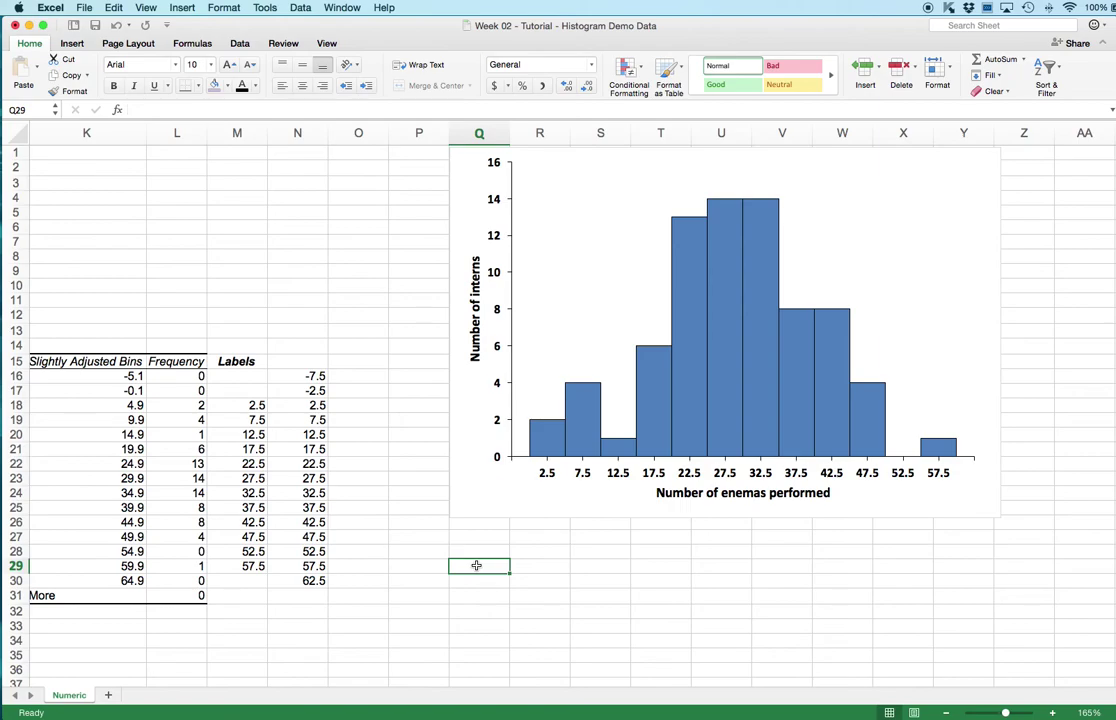
Review the bin, frequency and label tables in E15:N32 and compare them with the finished histogram.
{"action": "scroll", "coordinate": [477, 566], "scroll_direction": "left", "scroll_amount": 5}
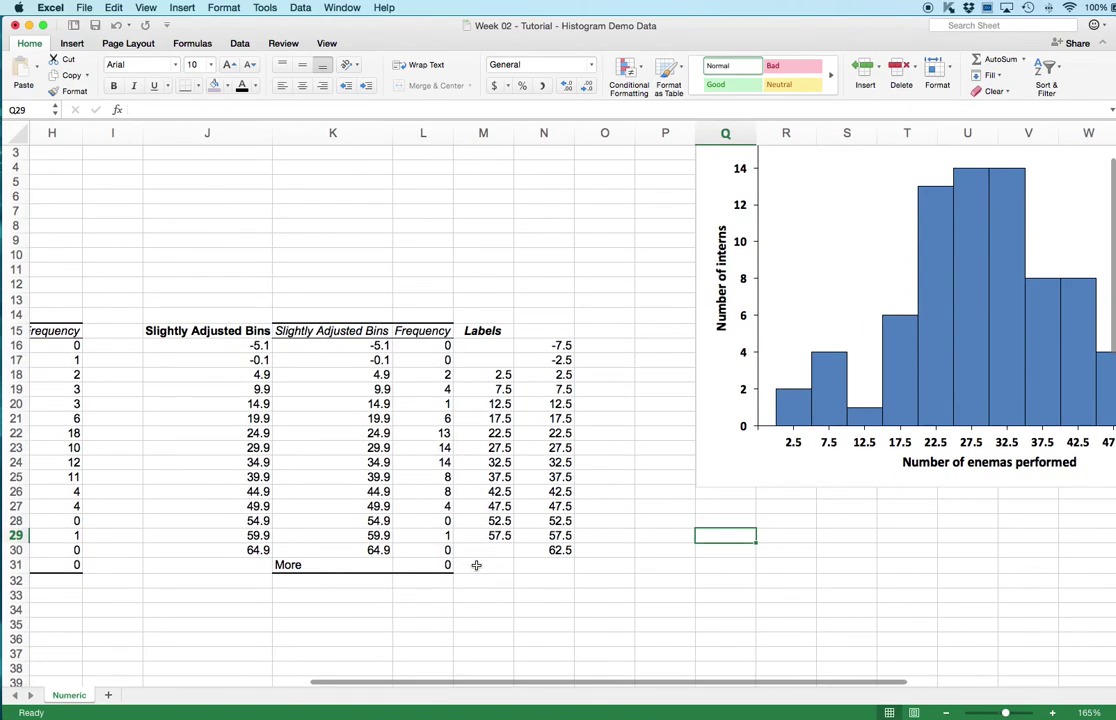
{"action": "scroll", "coordinate": [476, 566], "scroll_direction": "left", "scroll_amount": 1}
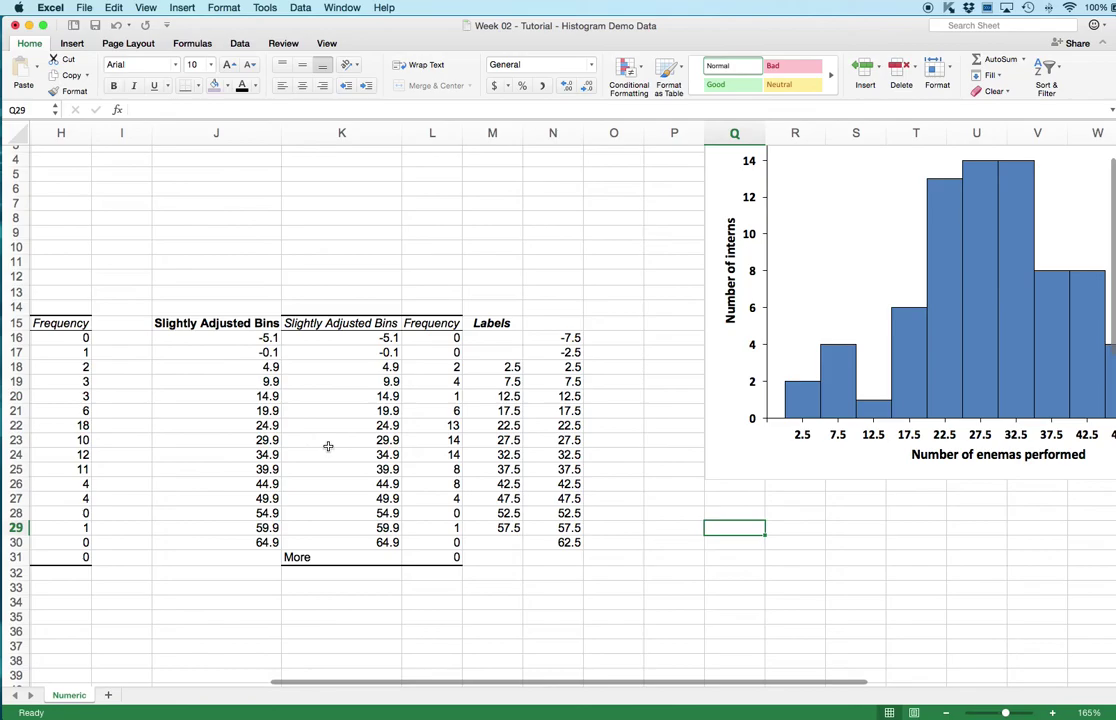
{"action": "scroll", "coordinate": [328, 446], "scroll_direction": "left", "scroll_amount": 8}
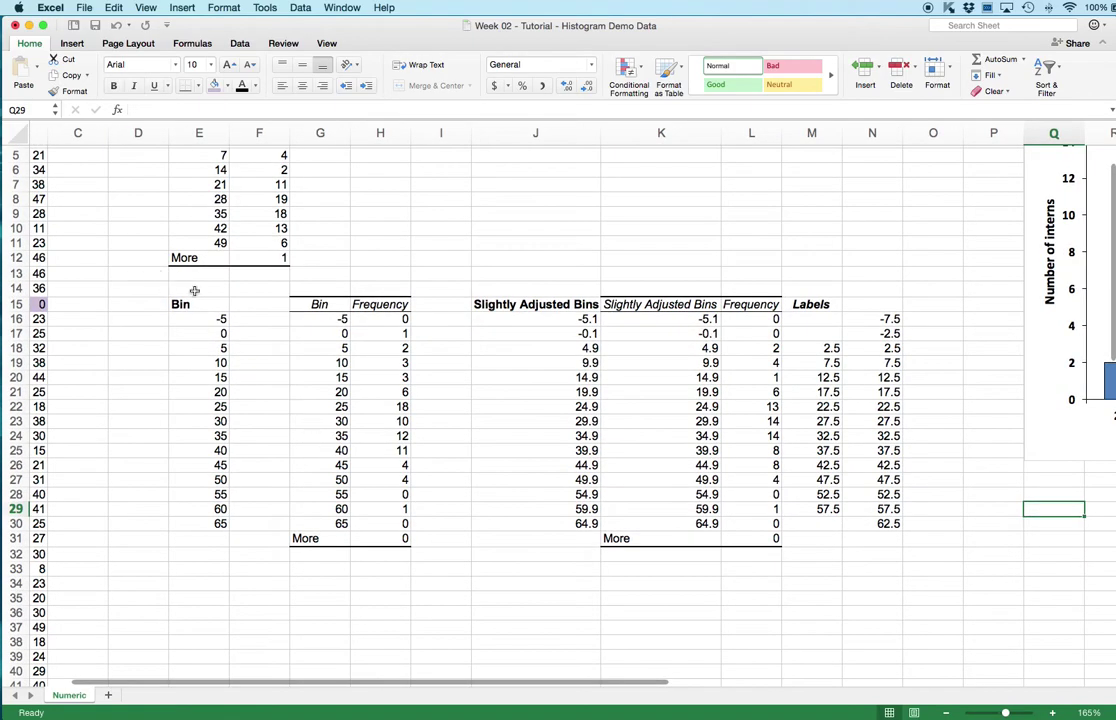
{"action": "left_click_drag", "start_coordinate": [203, 304], "coordinate": [876, 554]}
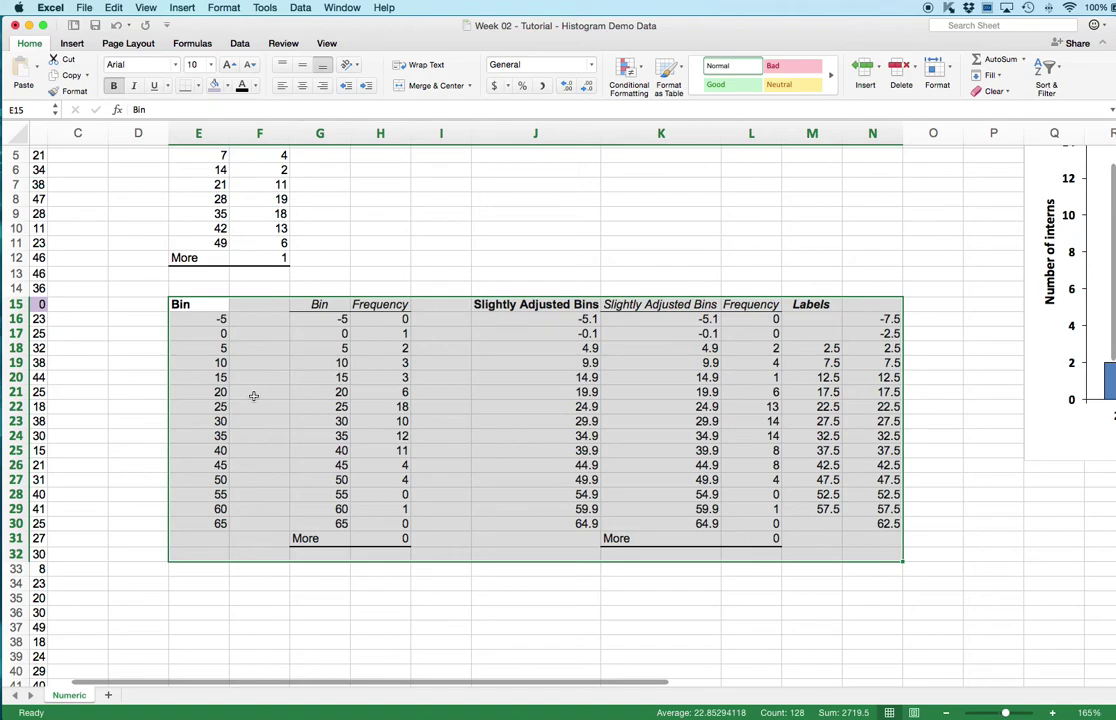
{"action": "left_click", "coordinate": [515, 595]}
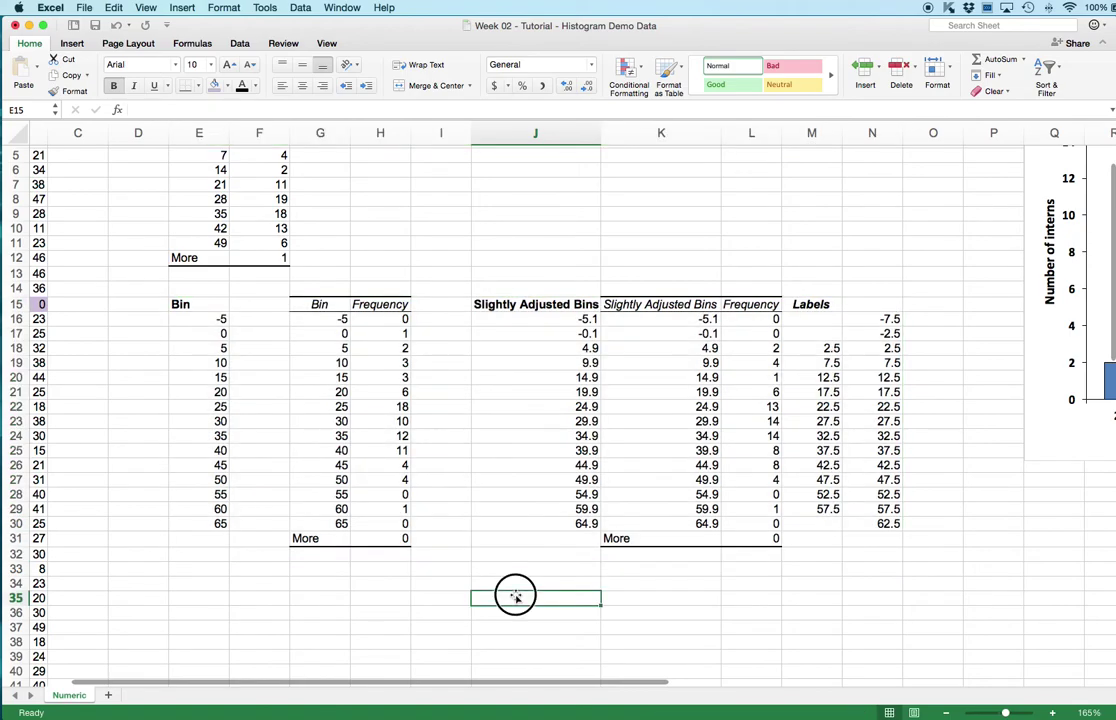
{"action": "scroll", "coordinate": [515, 595], "scroll_direction": "right", "scroll_amount": 10}
{"action": "scroll", "coordinate": [515, 595], "scroll_direction": "down", "scroll_amount": 2}
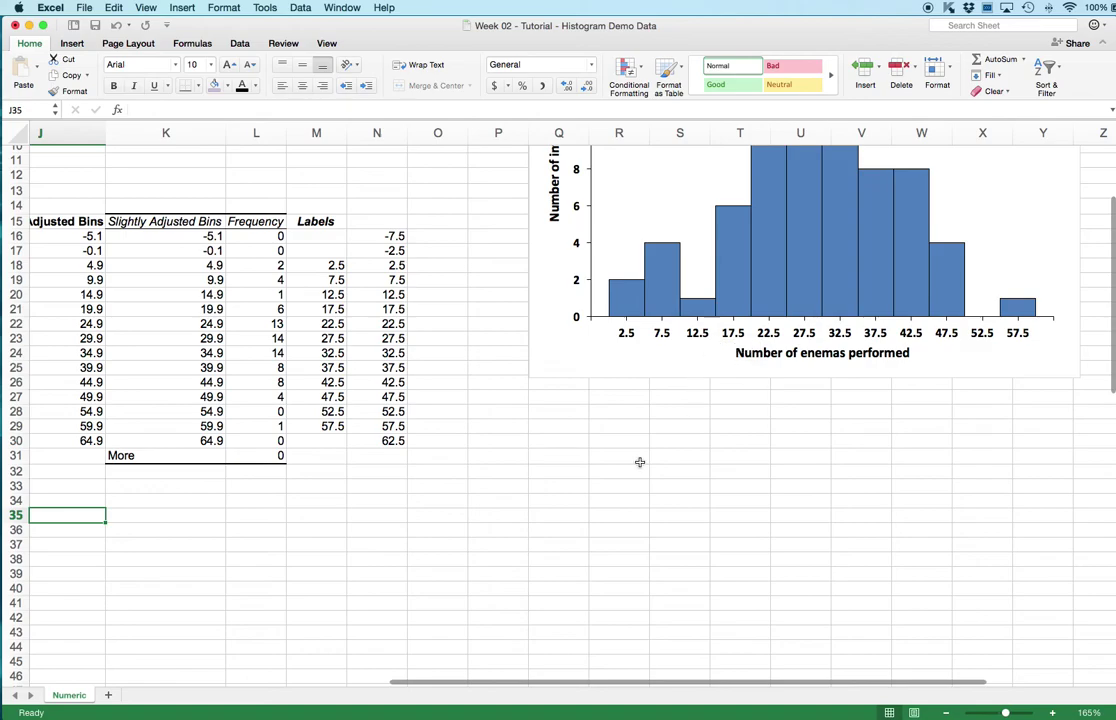
{"action": "left_click", "coordinate": [595, 487]}
{"action": "scroll", "coordinate": [624, 440], "scroll_direction": "up", "scroll_amount": 5}
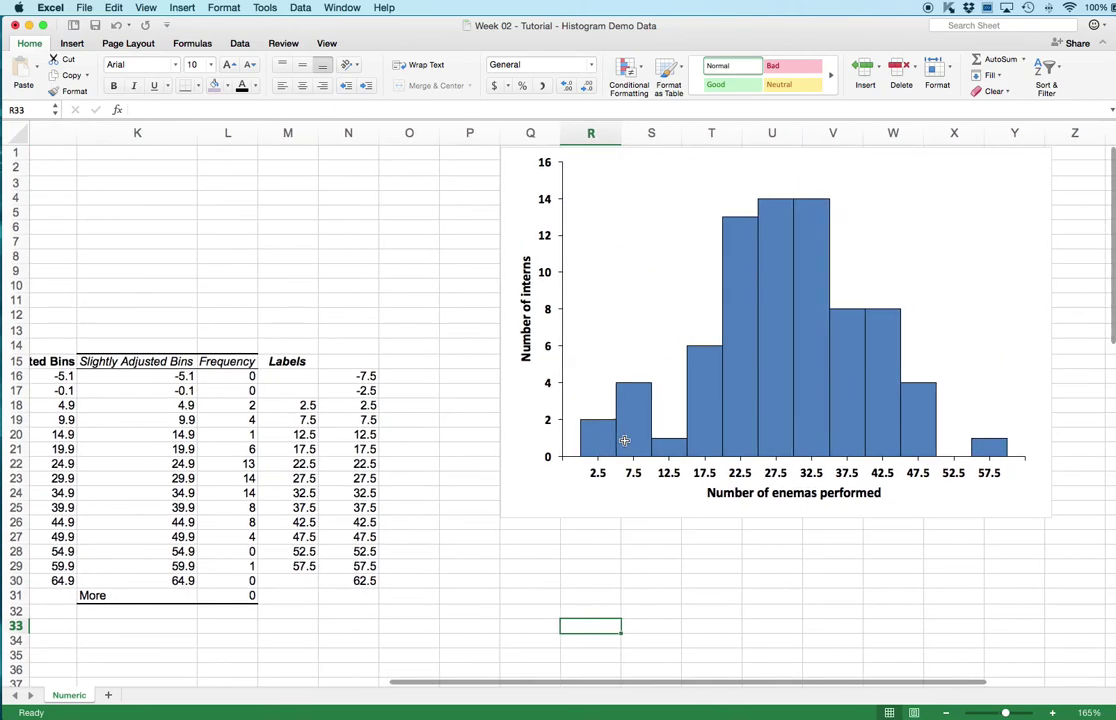
{"action": "scroll", "coordinate": [624, 440], "scroll_direction": "right", "scroll_amount": 3}
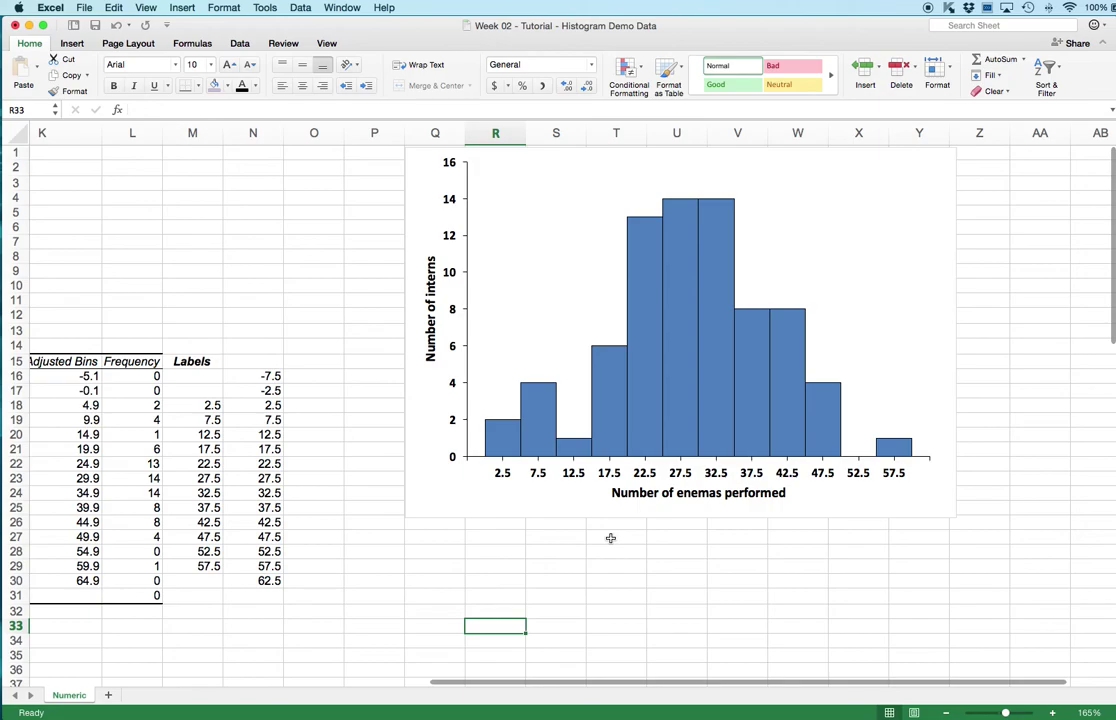
Copy the green "Steps:" summary block and paste it below the histogram, starting at cell Q28.
{"action": "left_click", "coordinate": [716, 597]}
{"action": "scroll", "coordinate": [717, 603], "scroll_direction": "down", "scroll_amount": 5}
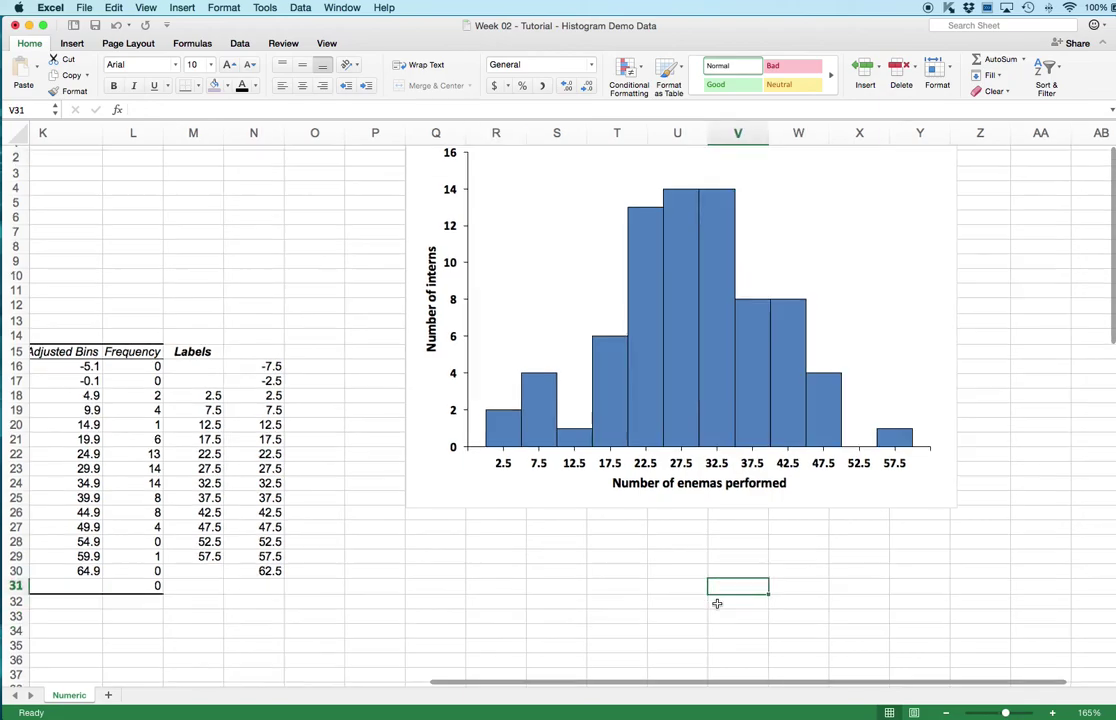
{"action": "scroll", "coordinate": [717, 603], "scroll_direction": "down", "scroll_amount": 1}
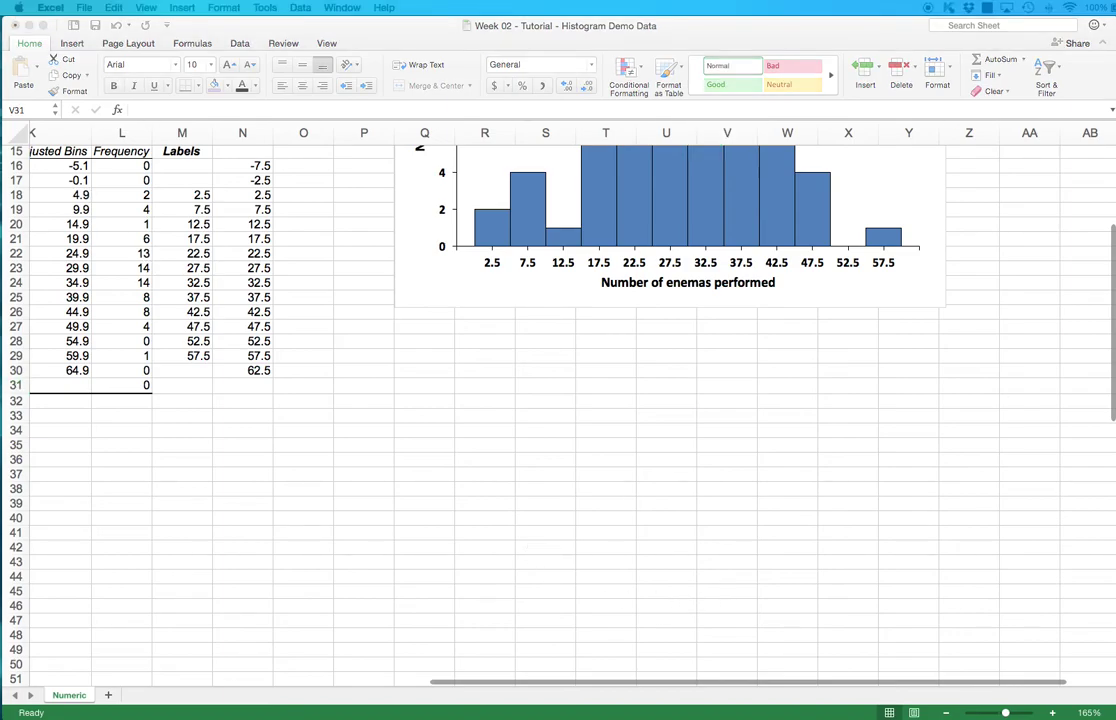
{"action": "key", "text": "super+c"}
{"action": "left_click", "coordinate": [410, 343]}
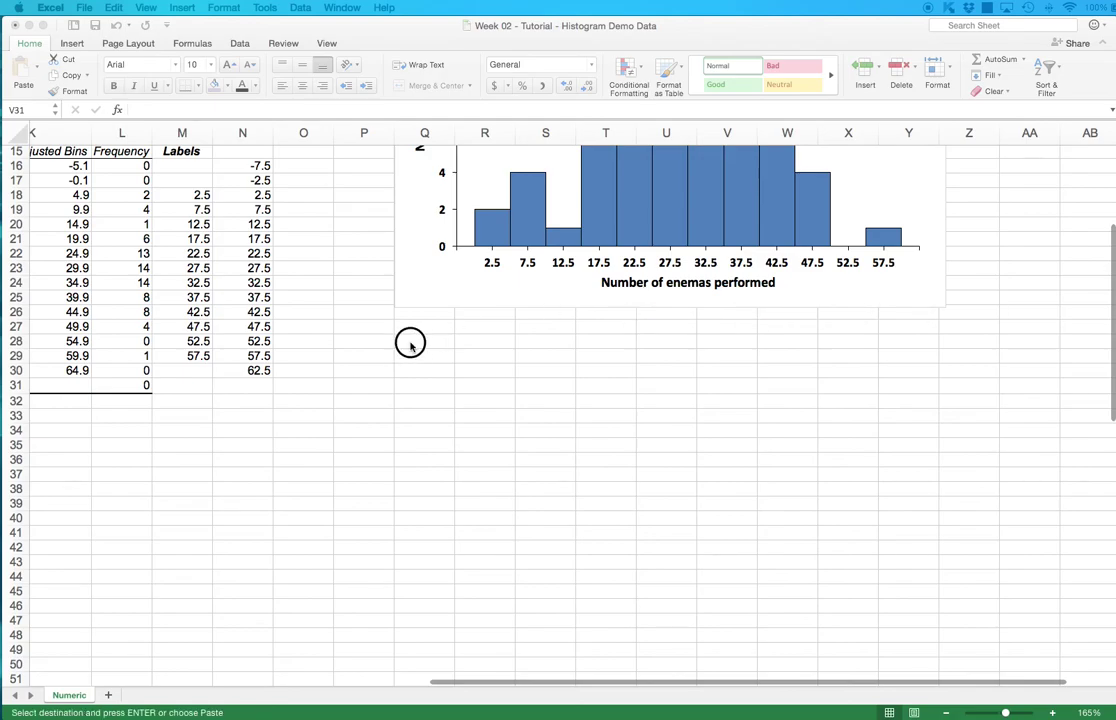
{"action": "left_click", "coordinate": [410, 343]}
{"action": "key", "text": "super+v"}
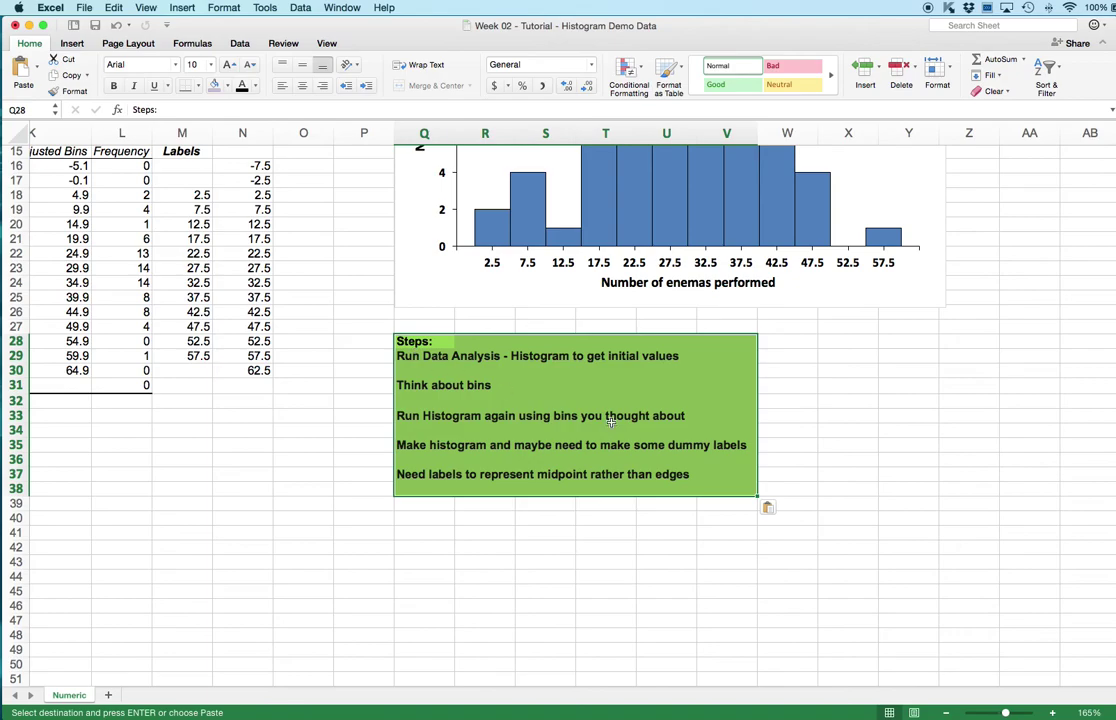
{"action": "scroll", "coordinate": [807, 438], "scroll_direction": "up", "scroll_amount": 5}
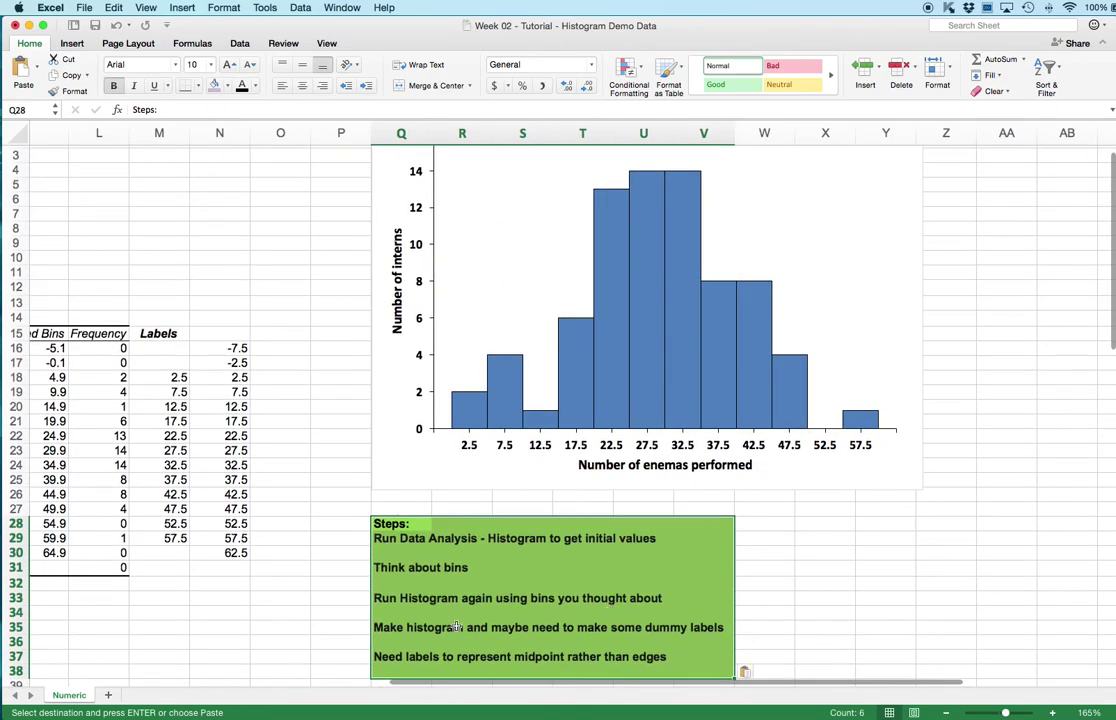
{"action": "left_click", "coordinate": [338, 538]}
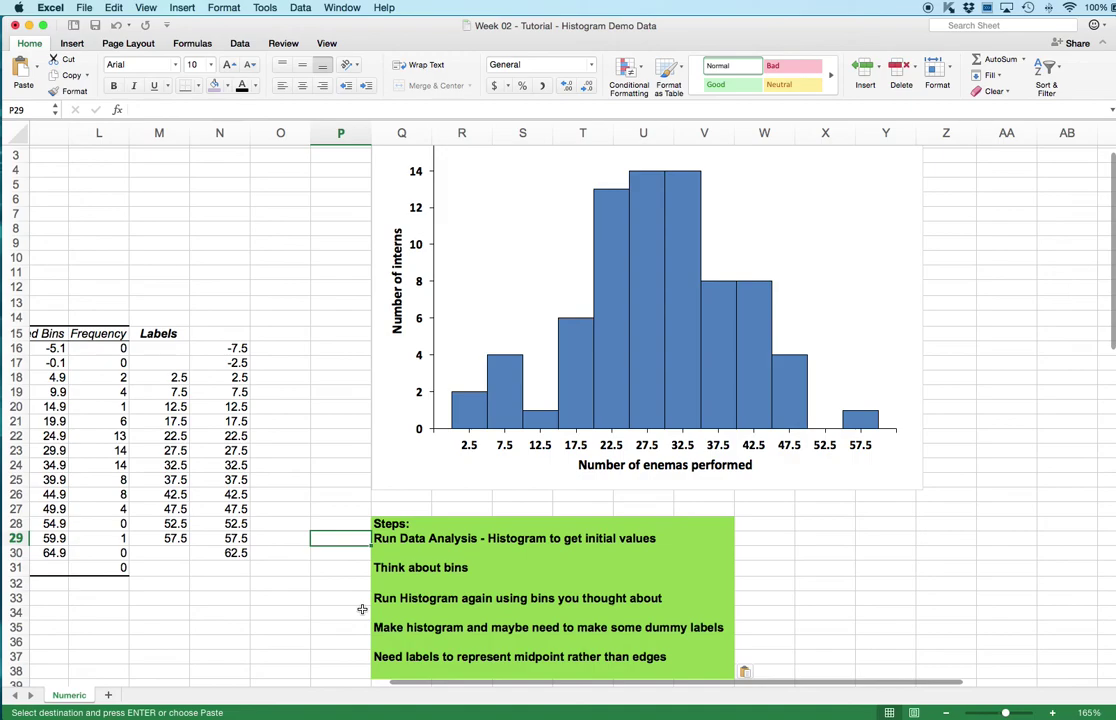
Review the initial histogram output in E3:F12, the chosen bins and rerun table in E15:H31, and the Labels column against the listed steps.
{"action": "scroll", "coordinate": [349, 605], "scroll_direction": "left", "scroll_amount": 10}
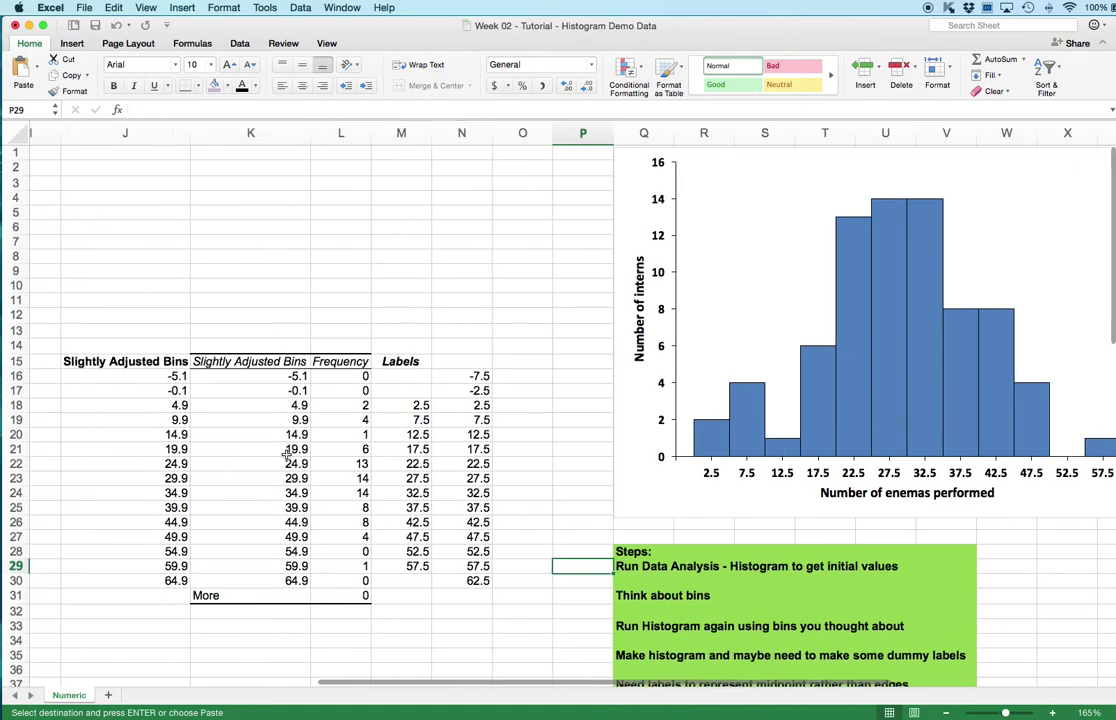
{"action": "left_click_drag", "start_coordinate": [312, 182], "coordinate": [386, 312]}
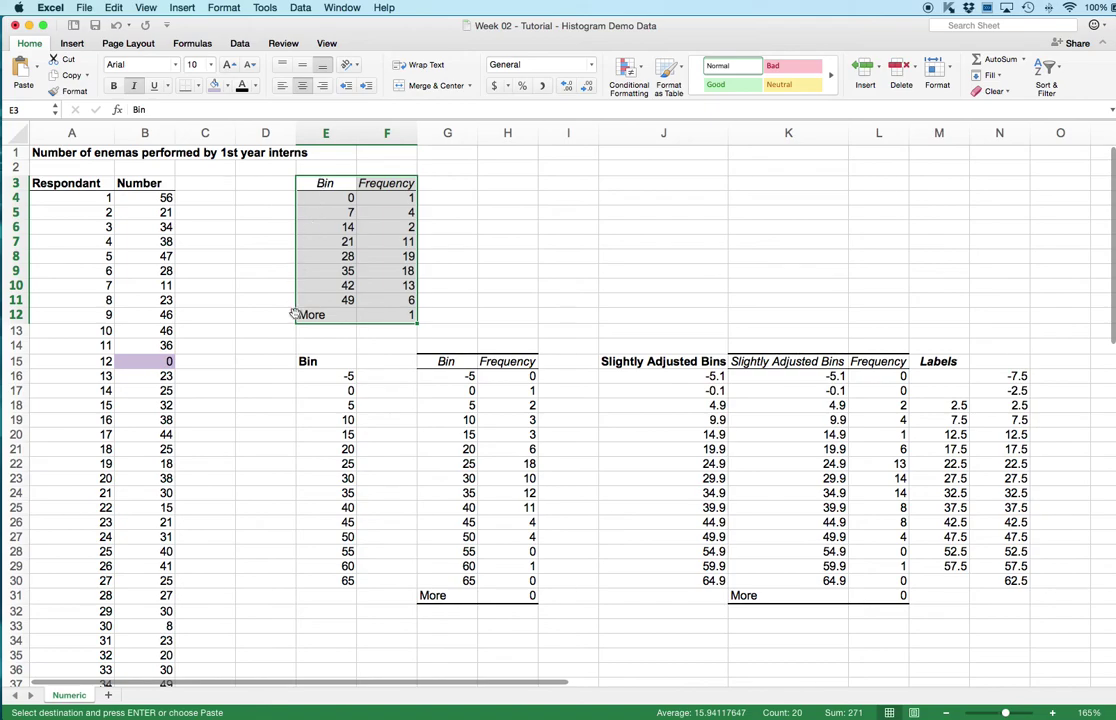
{"action": "left_click", "coordinate": [305, 361]}
{"action": "left_click_drag", "start_coordinate": [305, 361], "coordinate": [354, 580]}
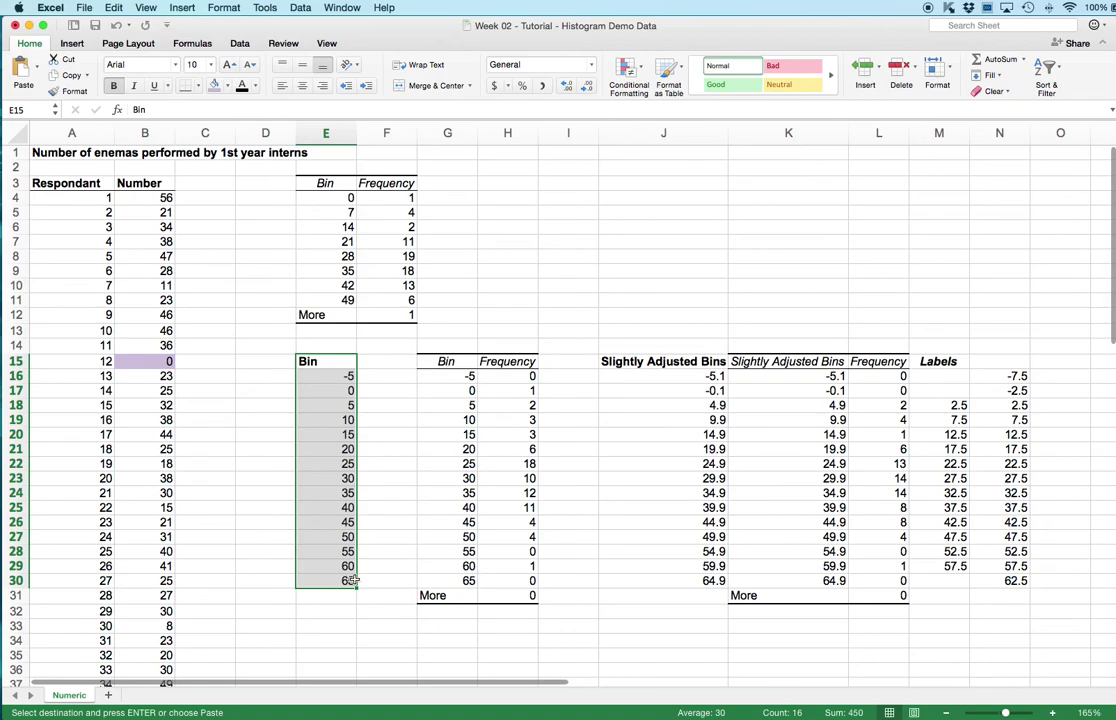
{"action": "left_click_drag", "start_coordinate": [440, 362], "coordinate": [503, 597]}
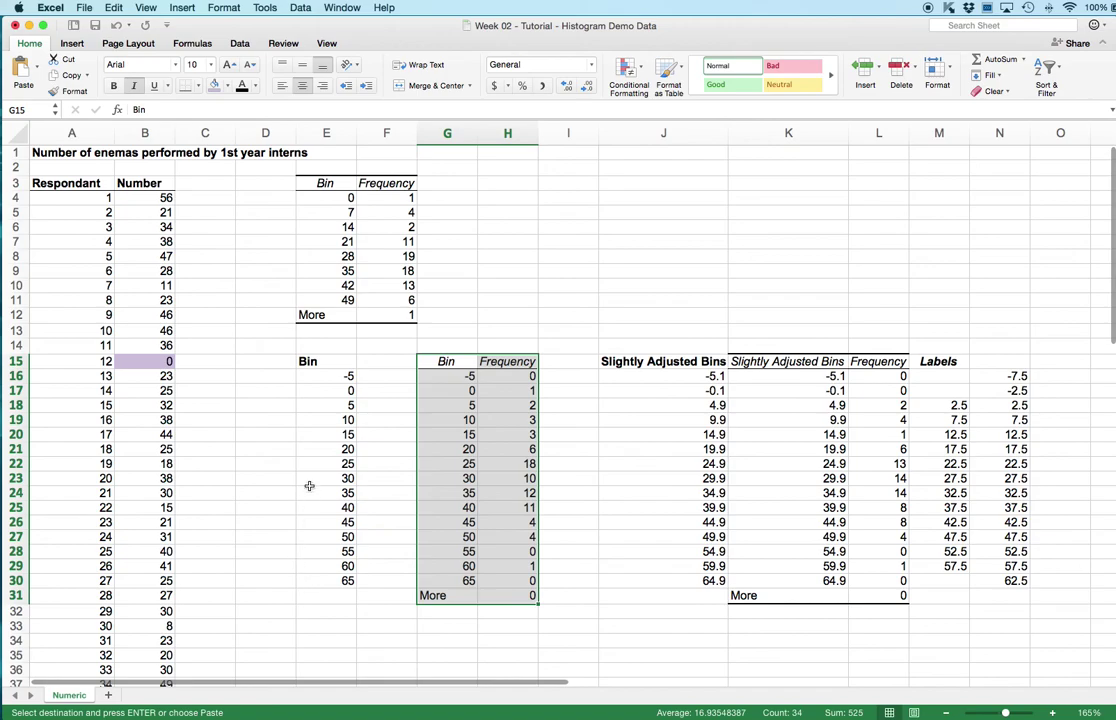
{"action": "mouse_move", "coordinate": [310, 362]}
{"action": "left_mouse_down"}
{"action": "mouse_move", "coordinate": [476, 362]}
{"action": "mouse_move", "coordinate": [515, 598]}
{"action": "left_mouse_up"}
{"action": "left_click", "coordinate": [662, 626]}
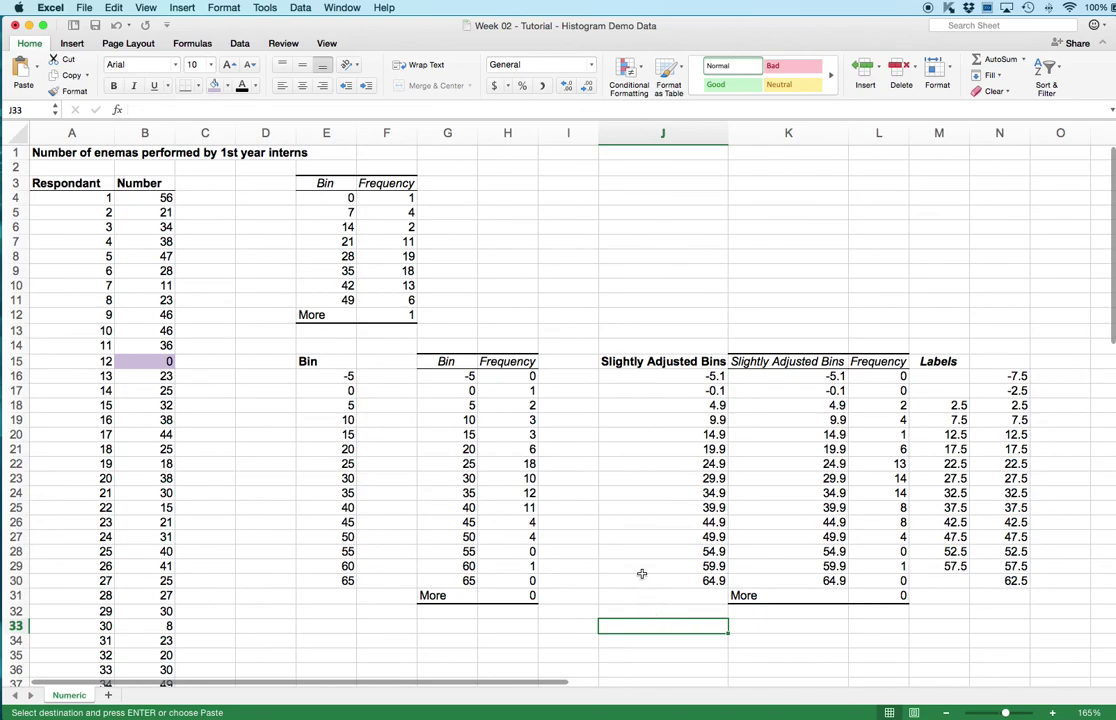
{"action": "scroll", "coordinate": [700, 540], "scroll_direction": "right", "scroll_amount": 6}
{"action": "scroll", "coordinate": [700, 540], "scroll_direction": "down", "scroll_amount": 3}
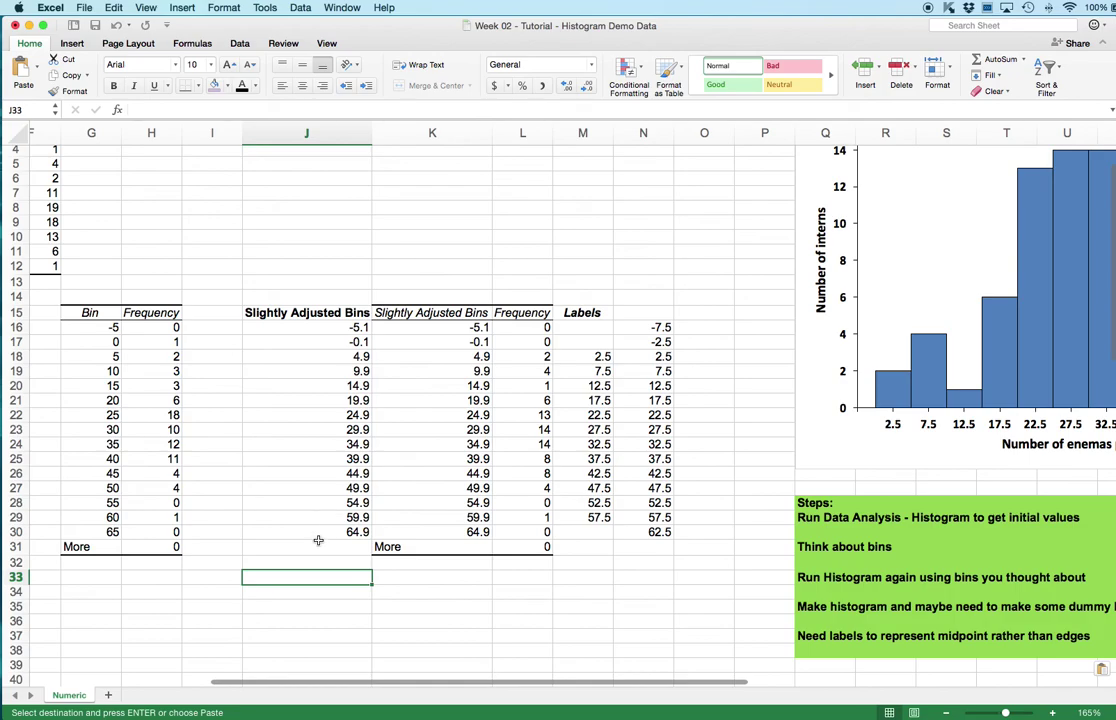
{"action": "left_click", "coordinate": [578, 312]}
{"action": "left_click_drag", "start_coordinate": [578, 312], "coordinate": [594, 560]}
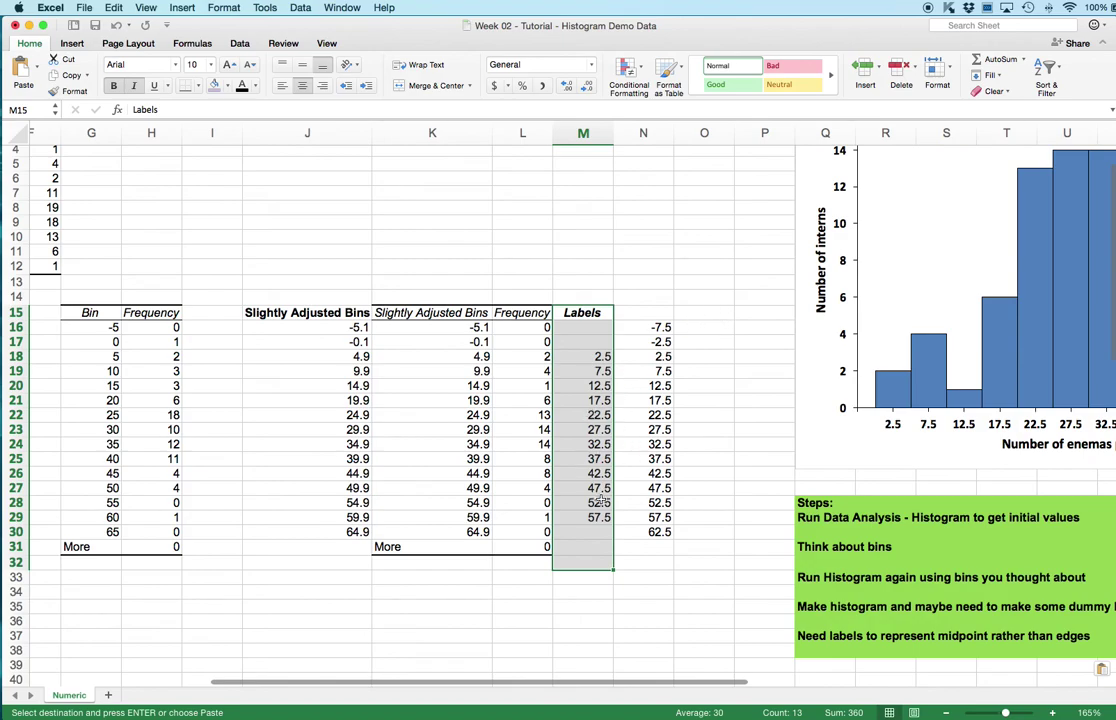
Examine the finished histogram with its midpoint axis labels together with the pasted Steps summary.
{"action": "left_click", "coordinate": [686, 618]}
{"action": "scroll", "coordinate": [686, 617], "scroll_direction": "down", "scroll_amount": 2}
{"action": "scroll", "coordinate": [686, 617], "scroll_direction": "right", "scroll_amount": 5}
{"action": "key", "text": "super+v"}
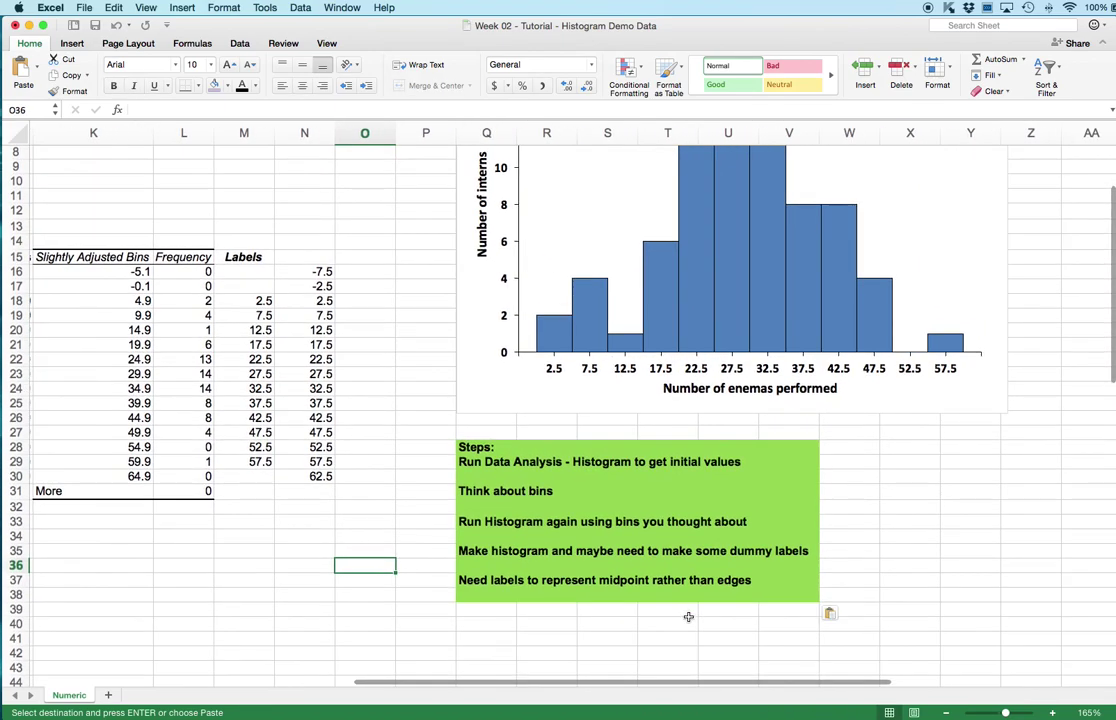
{"action": "left_click", "coordinate": [931, 517]}
{"action": "scroll", "coordinate": [931, 517], "scroll_direction": "up", "scroll_amount": 4}
{"action": "scroll", "coordinate": [931, 517], "scroll_direction": "right", "scroll_amount": 2}
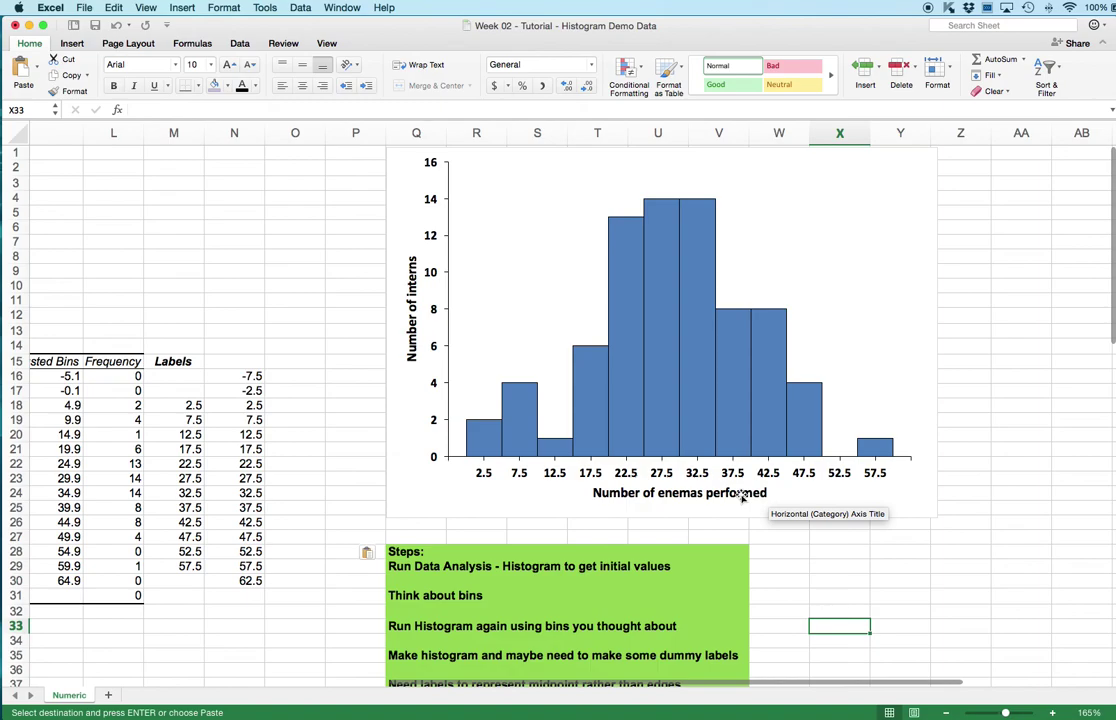
{"action": "left_click", "coordinate": [818, 564]}
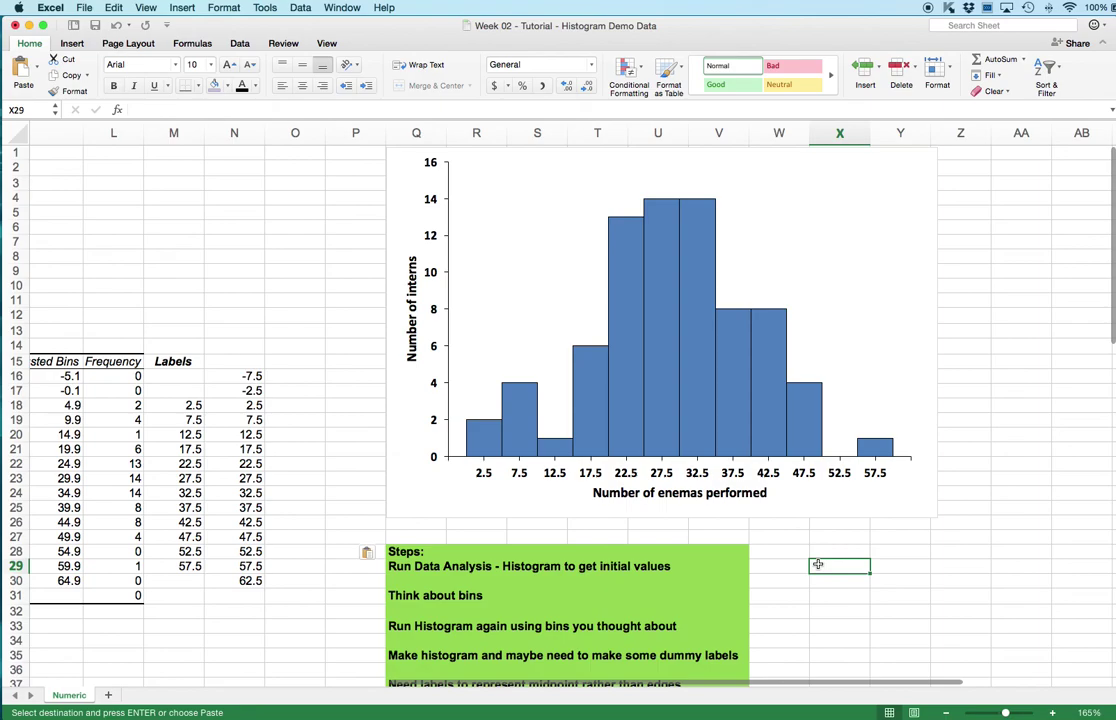
{"action": "left_click", "coordinate": [417, 523]}
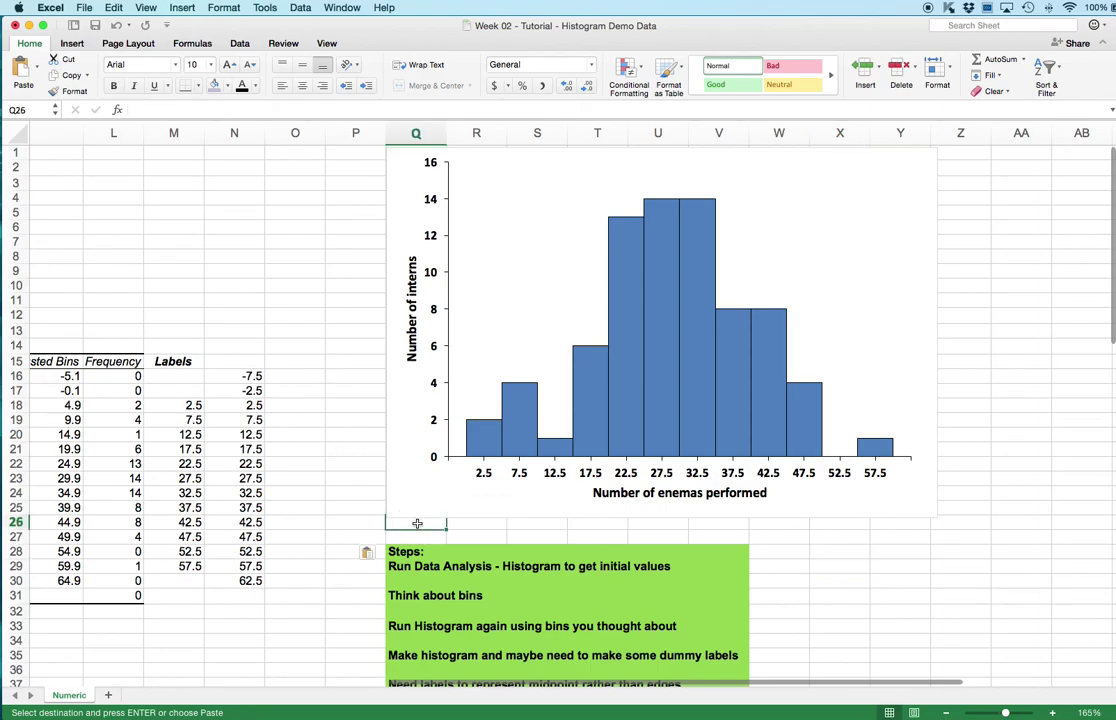
{"action": "left_click", "coordinate": [887, 628]}
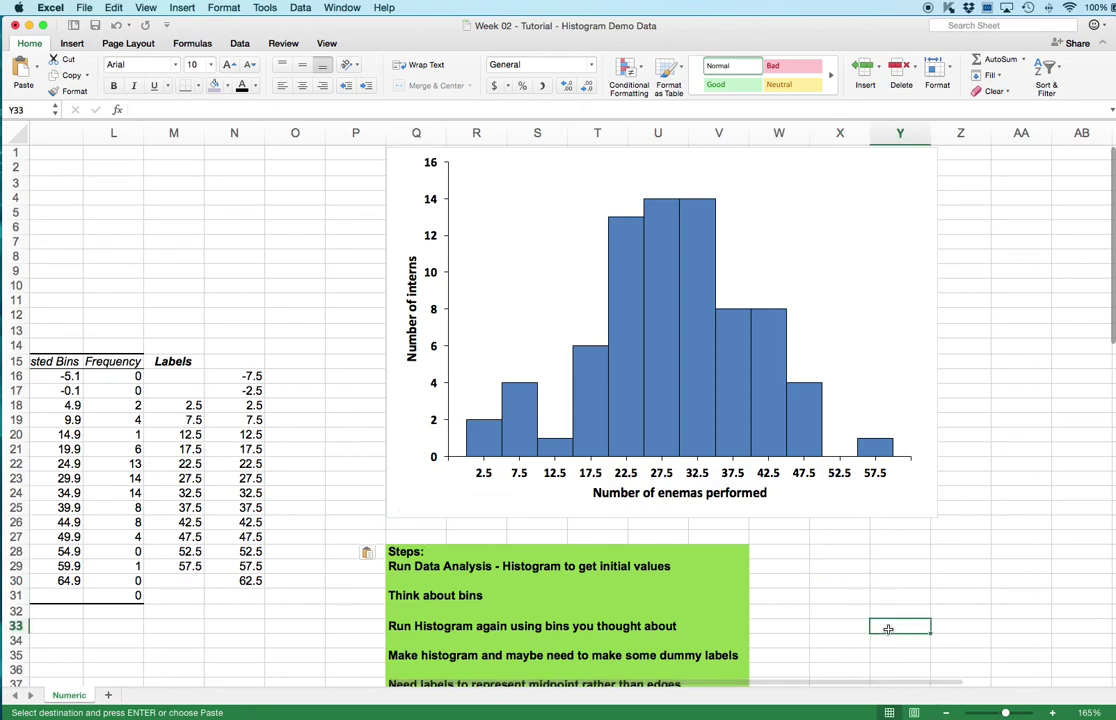